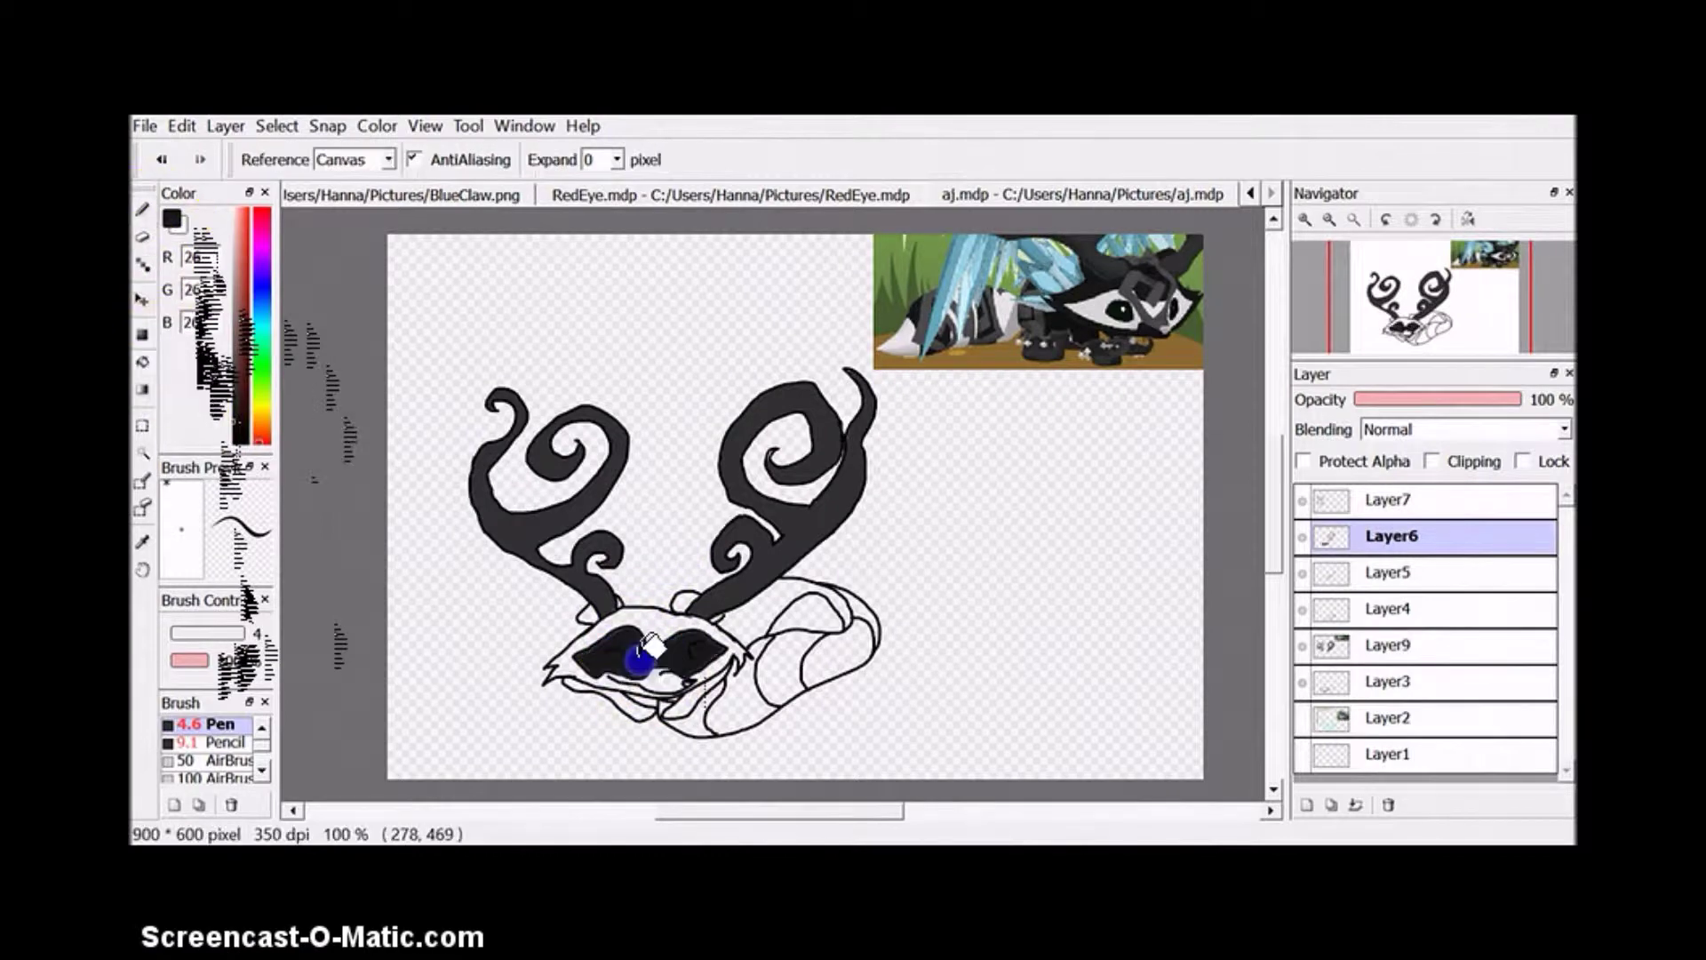
click(242, 440)
click(622, 641)
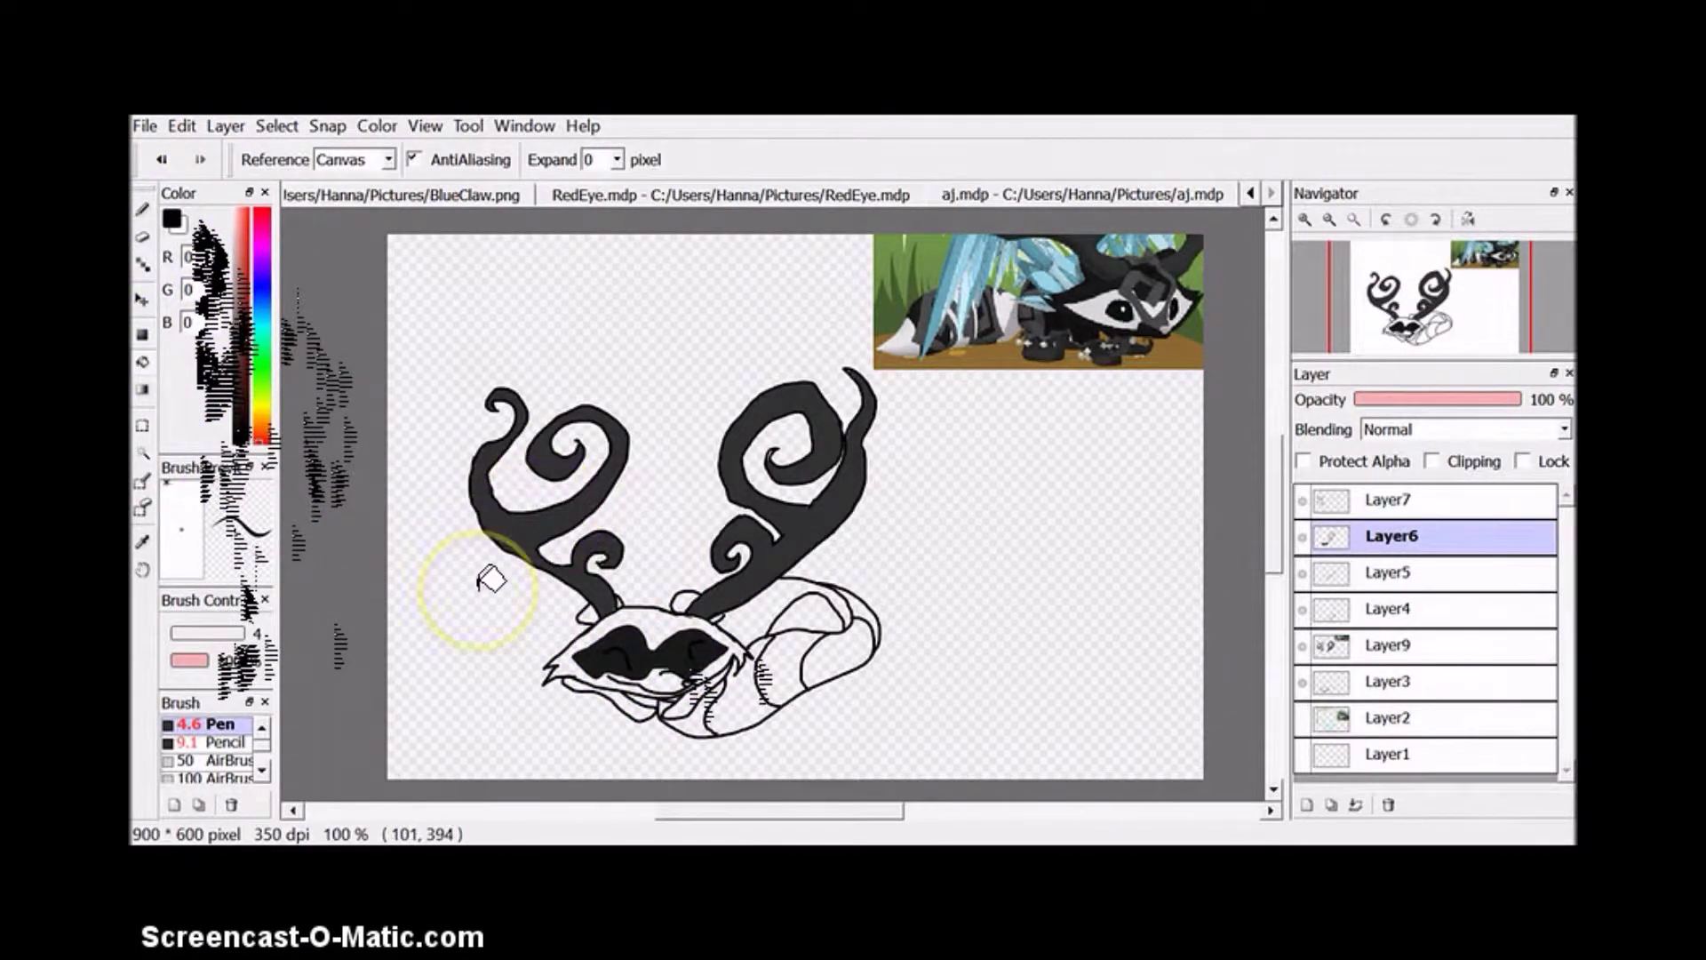
key(ctrl+z)
Step: Pick the dark grey with RGB 26 from the drawing and fill the creature's head around the eye mask with it
key(b)
alt+click(647, 680)
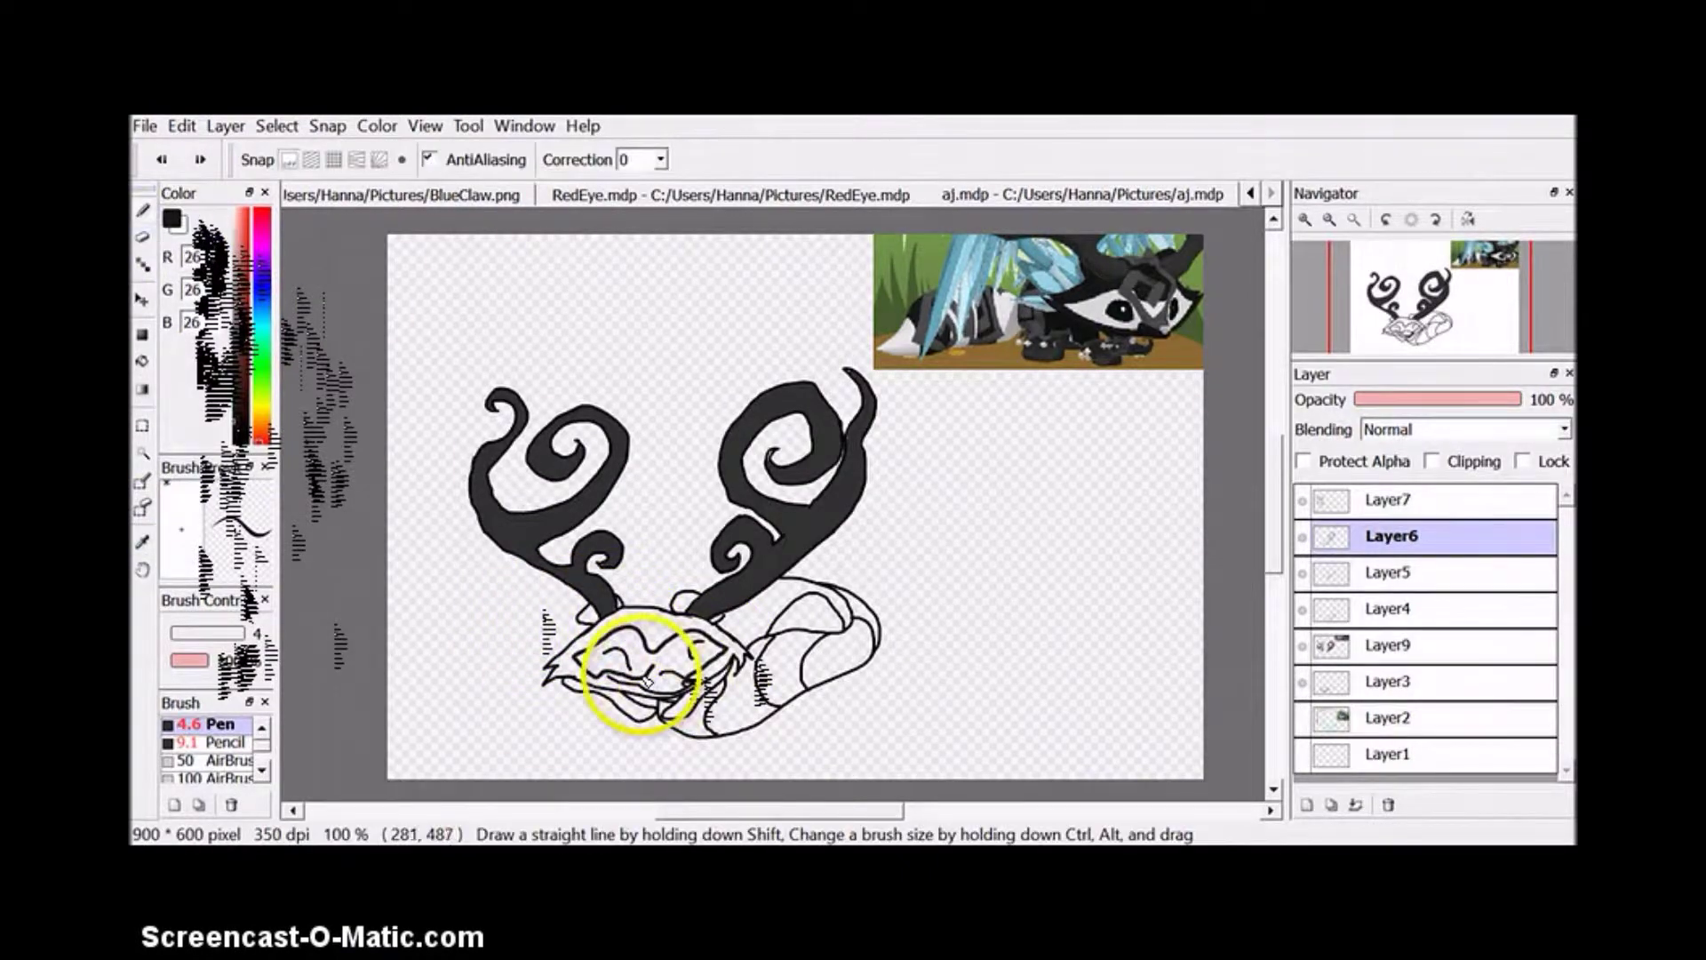
key(g)
click(567, 662)
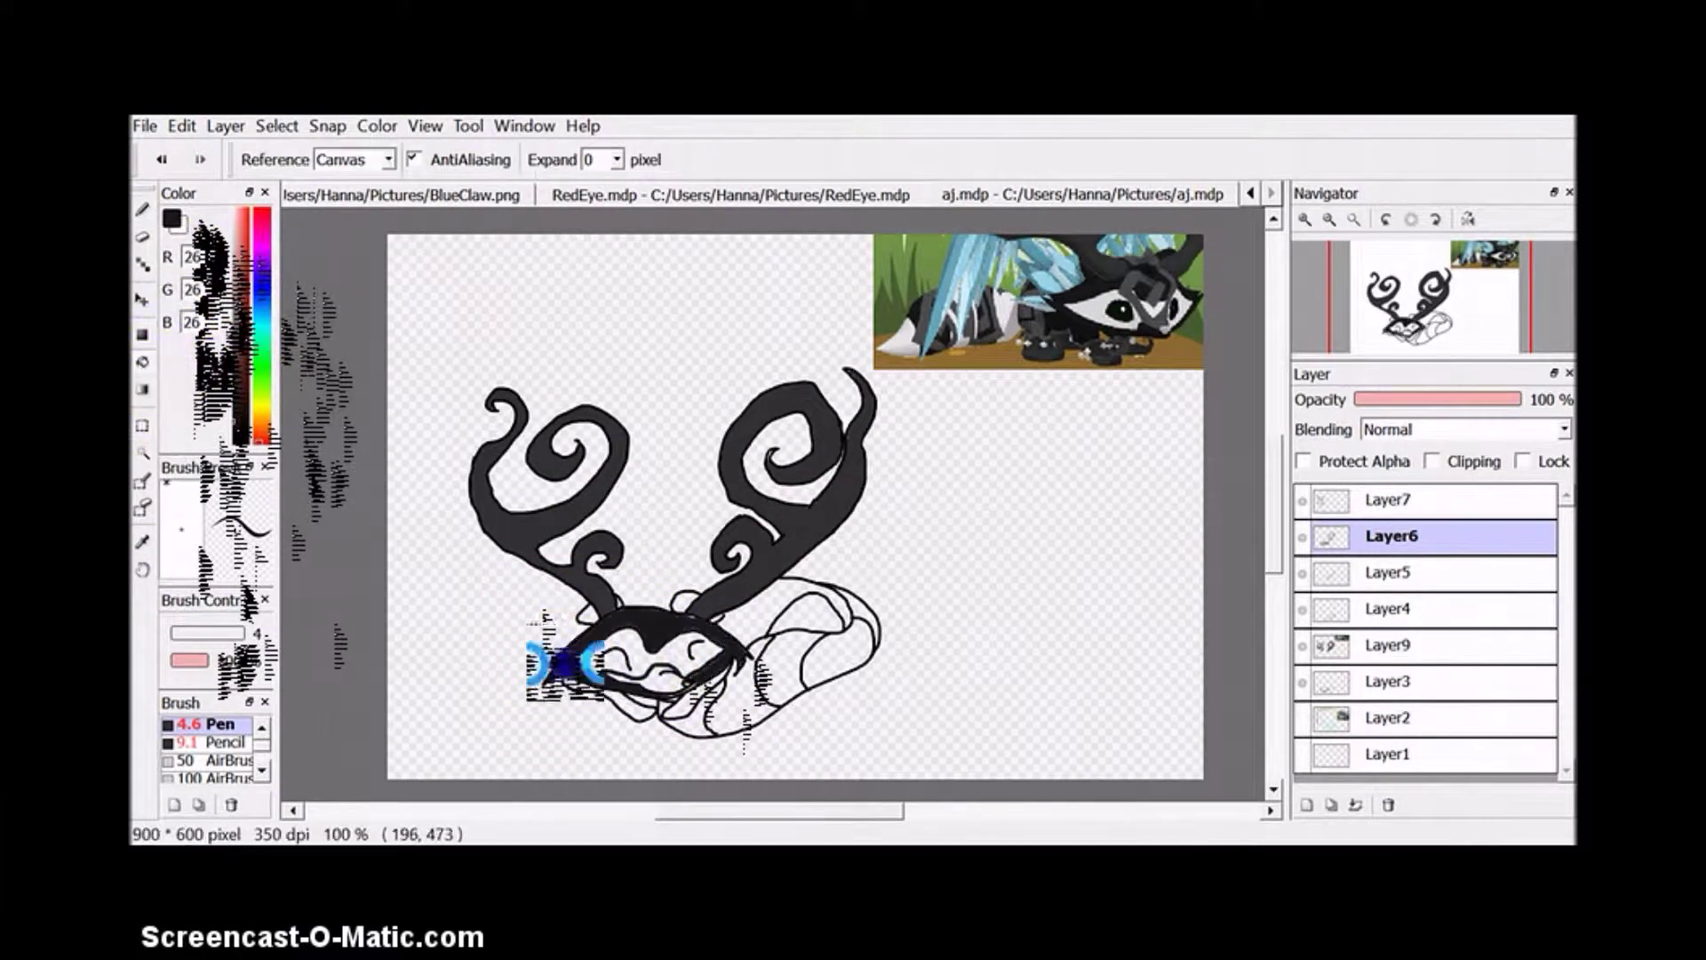
Step: Paint a small off-white detail (RGB 249) at the corner of the creature's mouth with a 1 px pen, then restore dark grey
scroll(647, 676, up, 5)
key(b)
click(240, 538)
drag(1005, 662, 1144, 604)
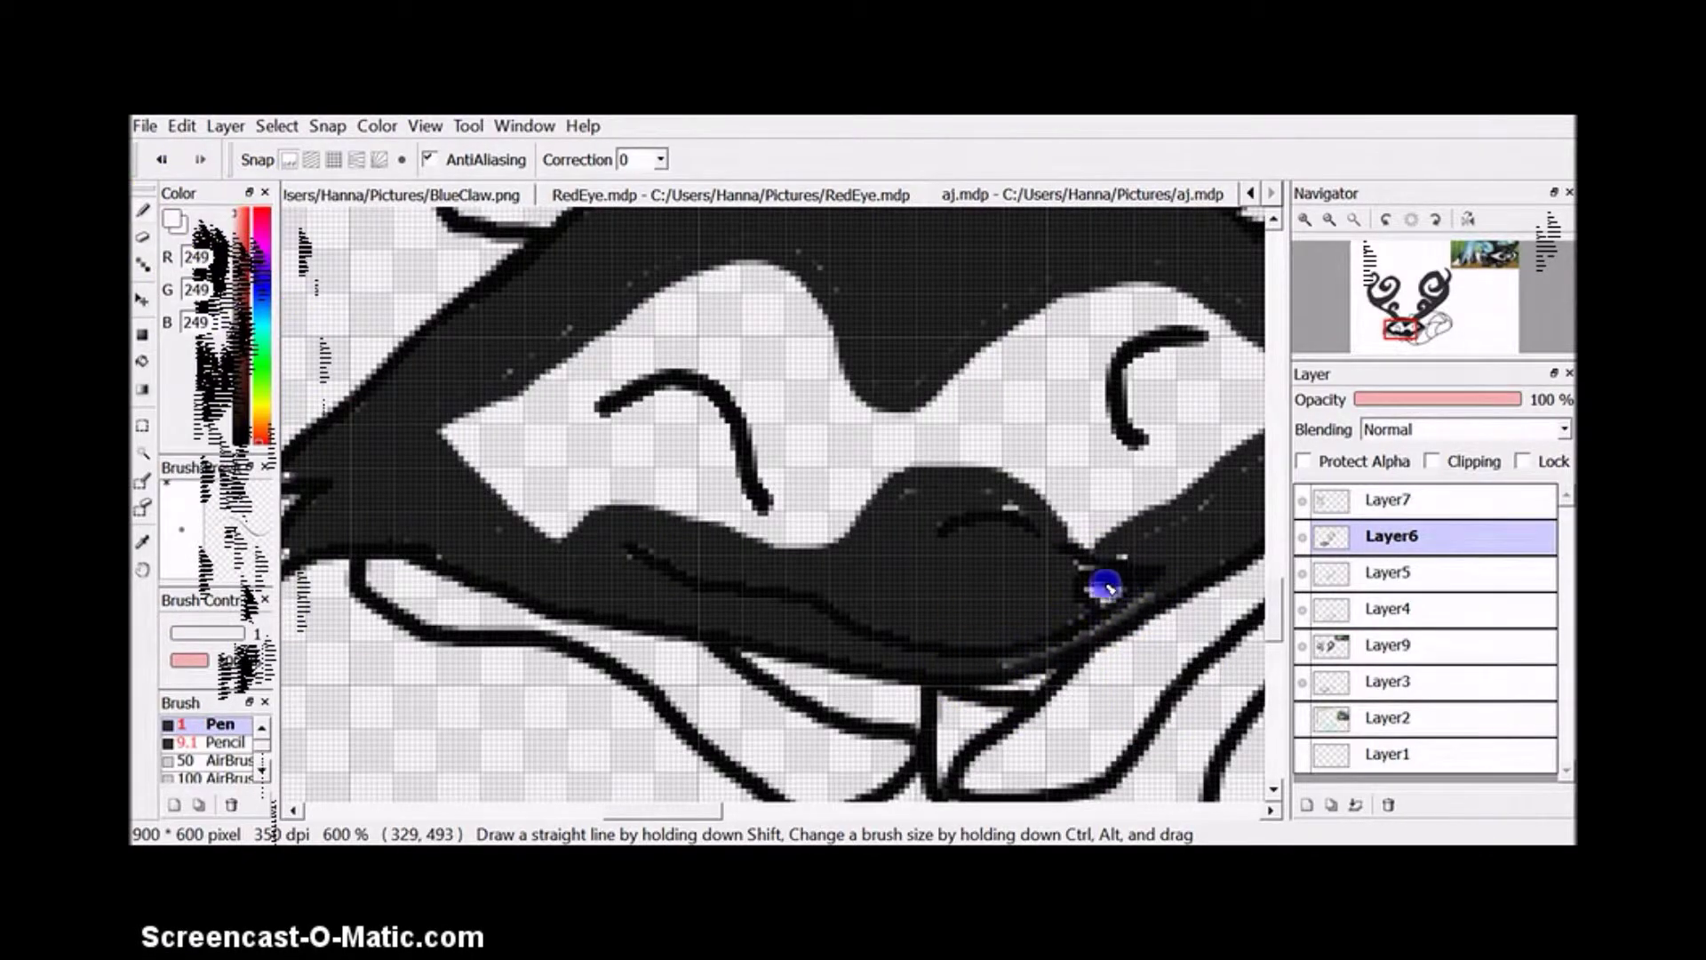
click(1329, 218)
key(x)
drag(1276, 613, 1282, 549)
click(1353, 219)
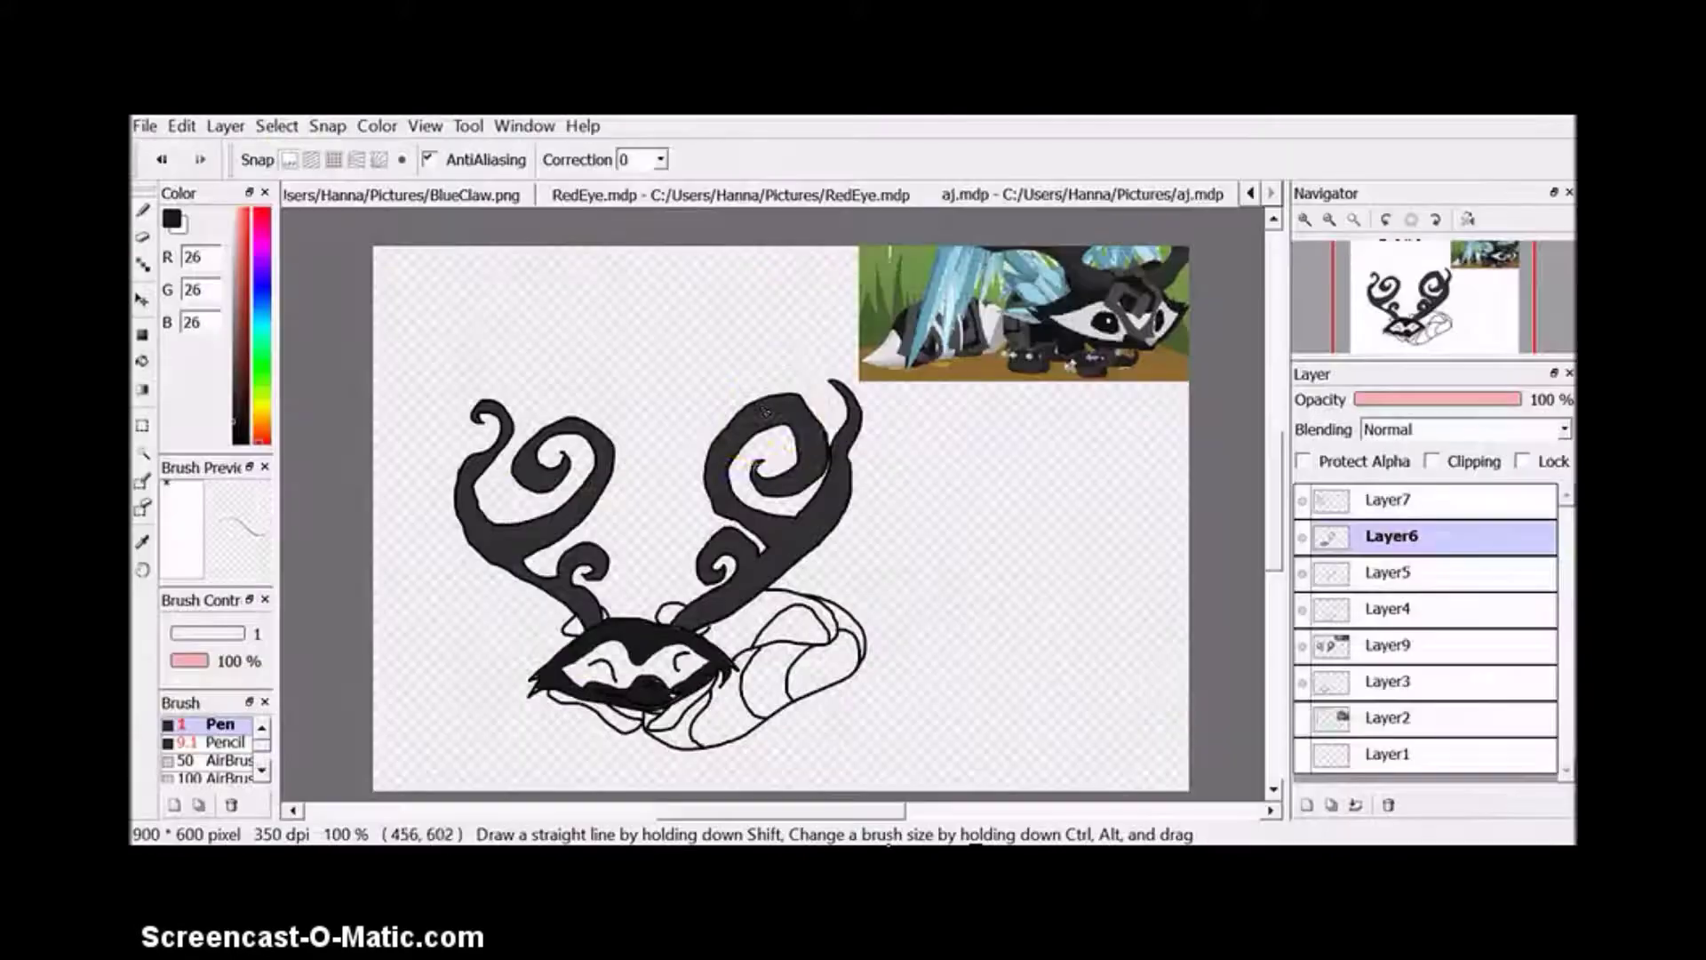
Step: Fill the creature's ears, paws, body and dark tail stripes with dark grey on Layer6
key(g)
click(724, 626)
click(633, 711)
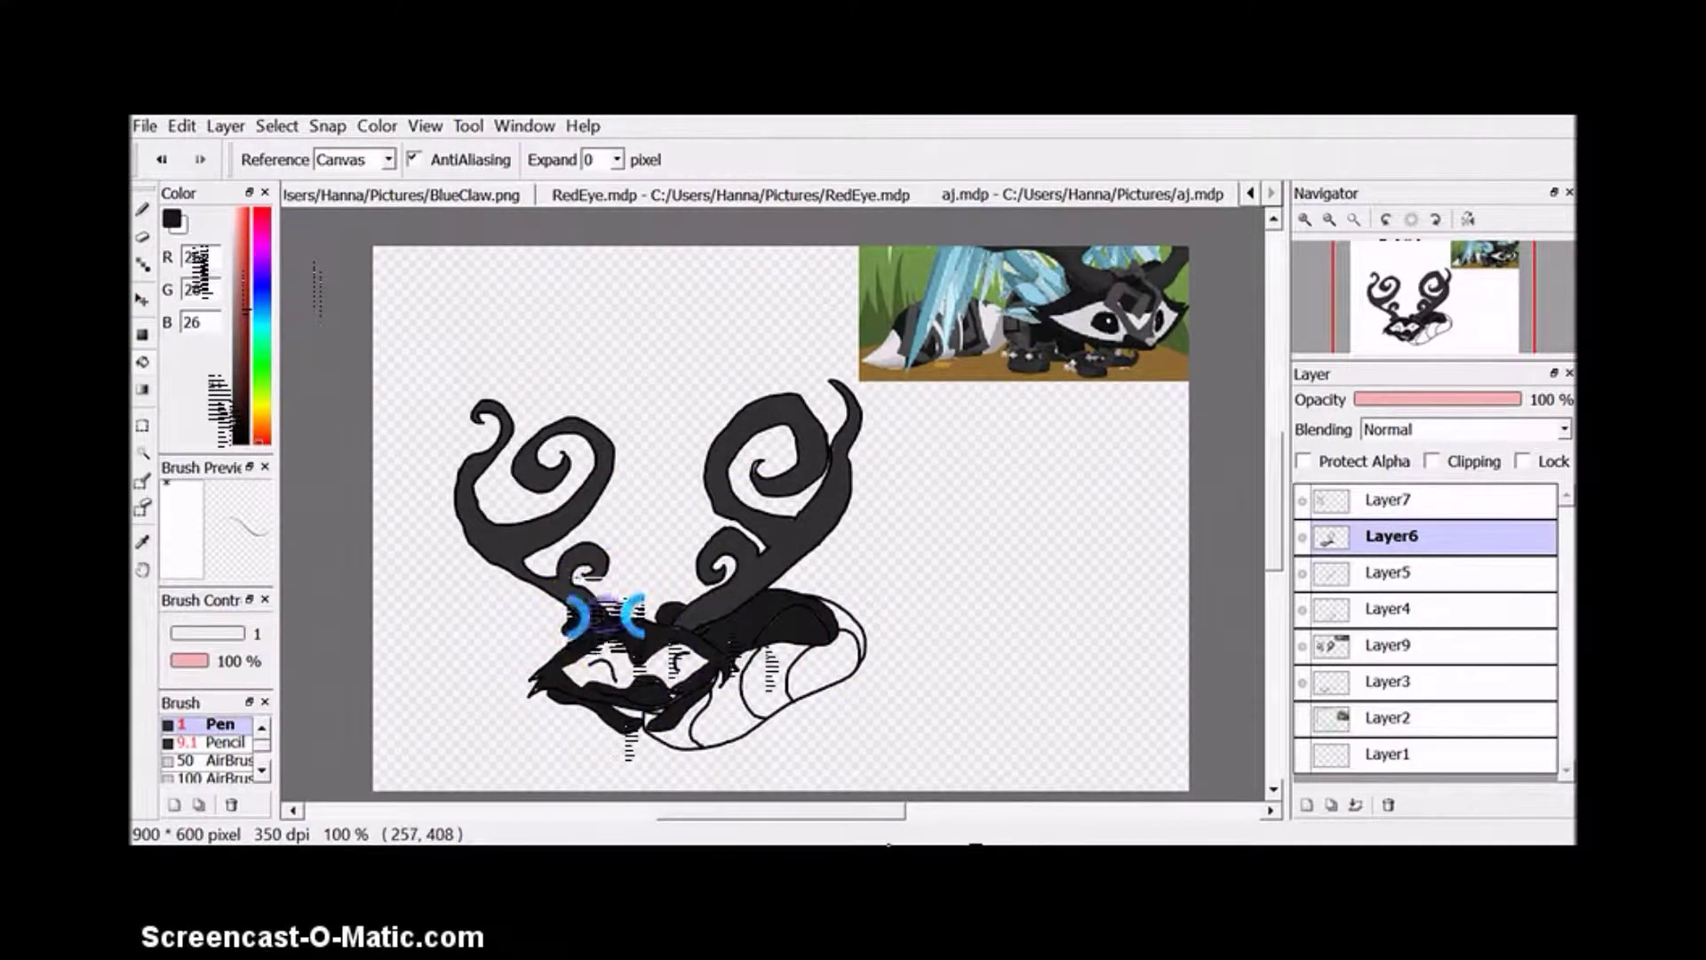
click(598, 652)
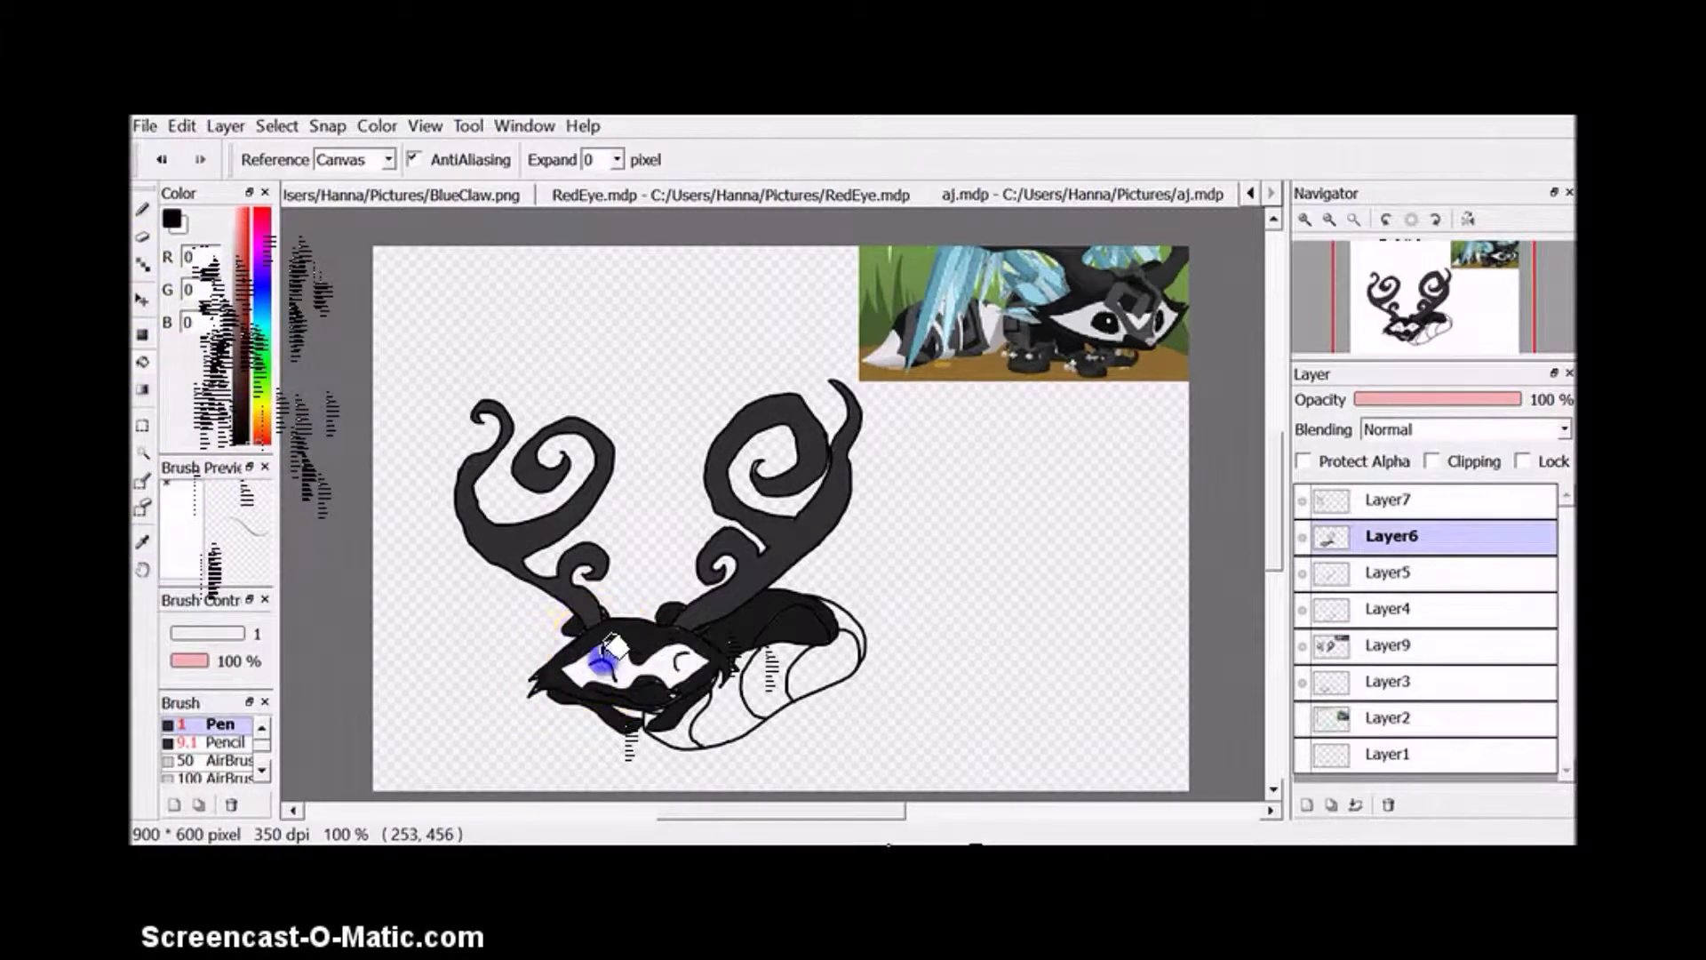
click(720, 675)
click(800, 666)
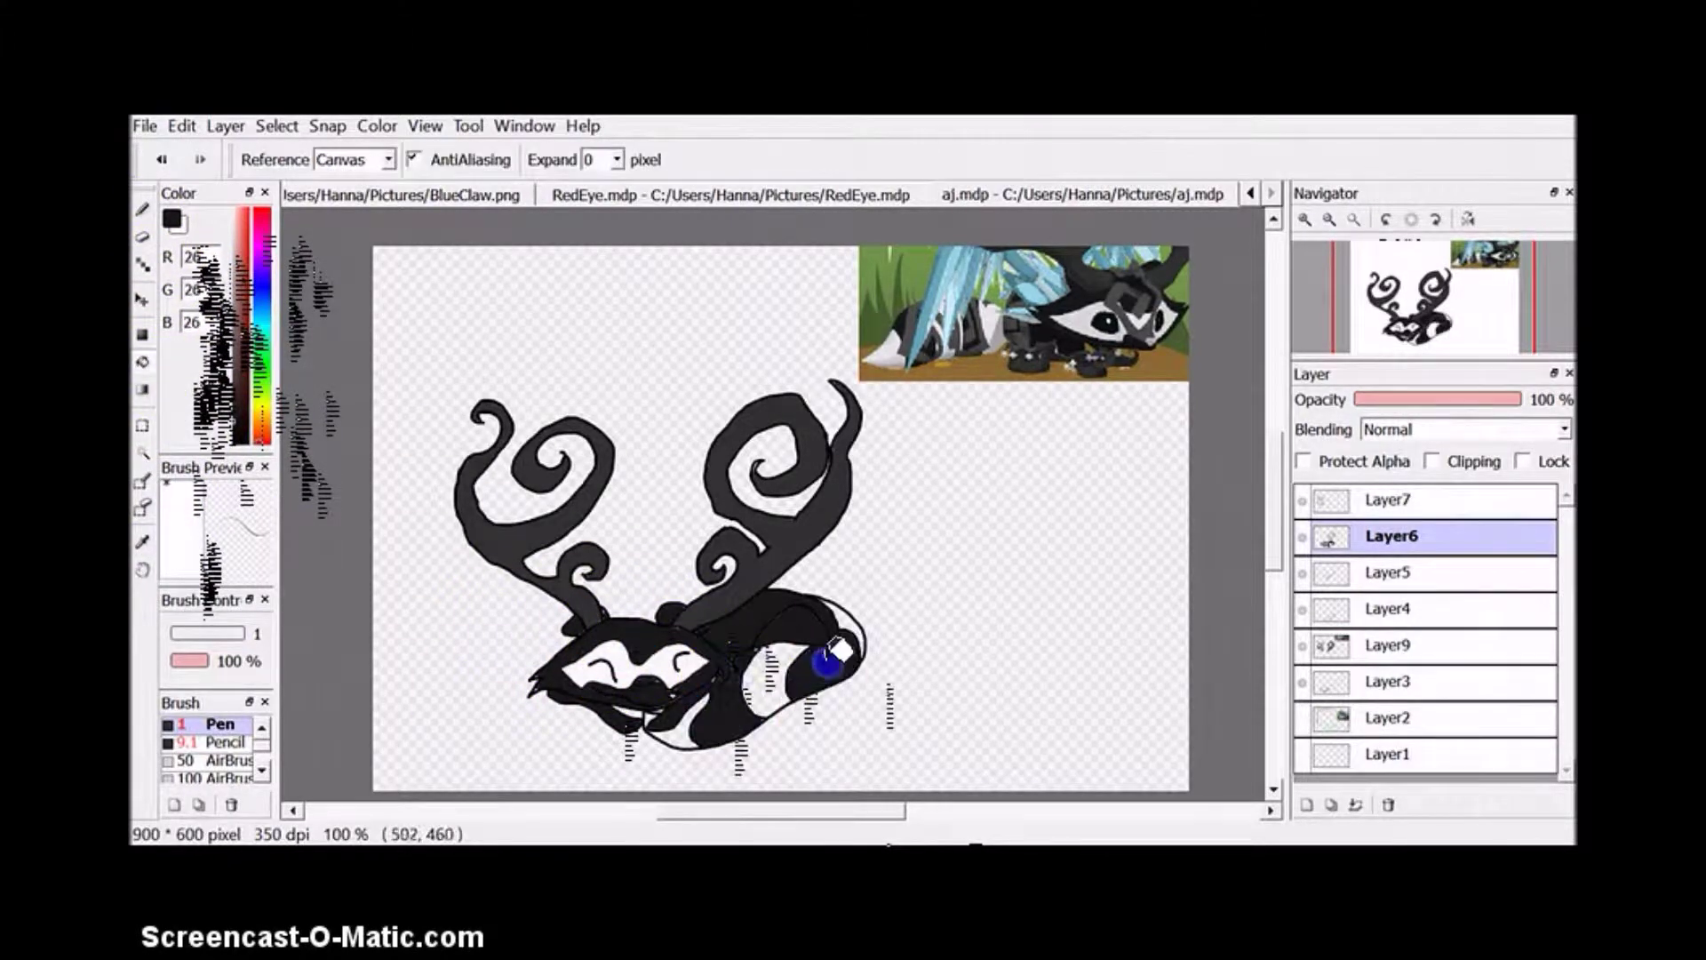
click(835, 658)
Step: Pick the off-white with RGB 245 and fill the remaining light area of the creature's chest on Layer6
alt+click(680, 738)
click(651, 708)
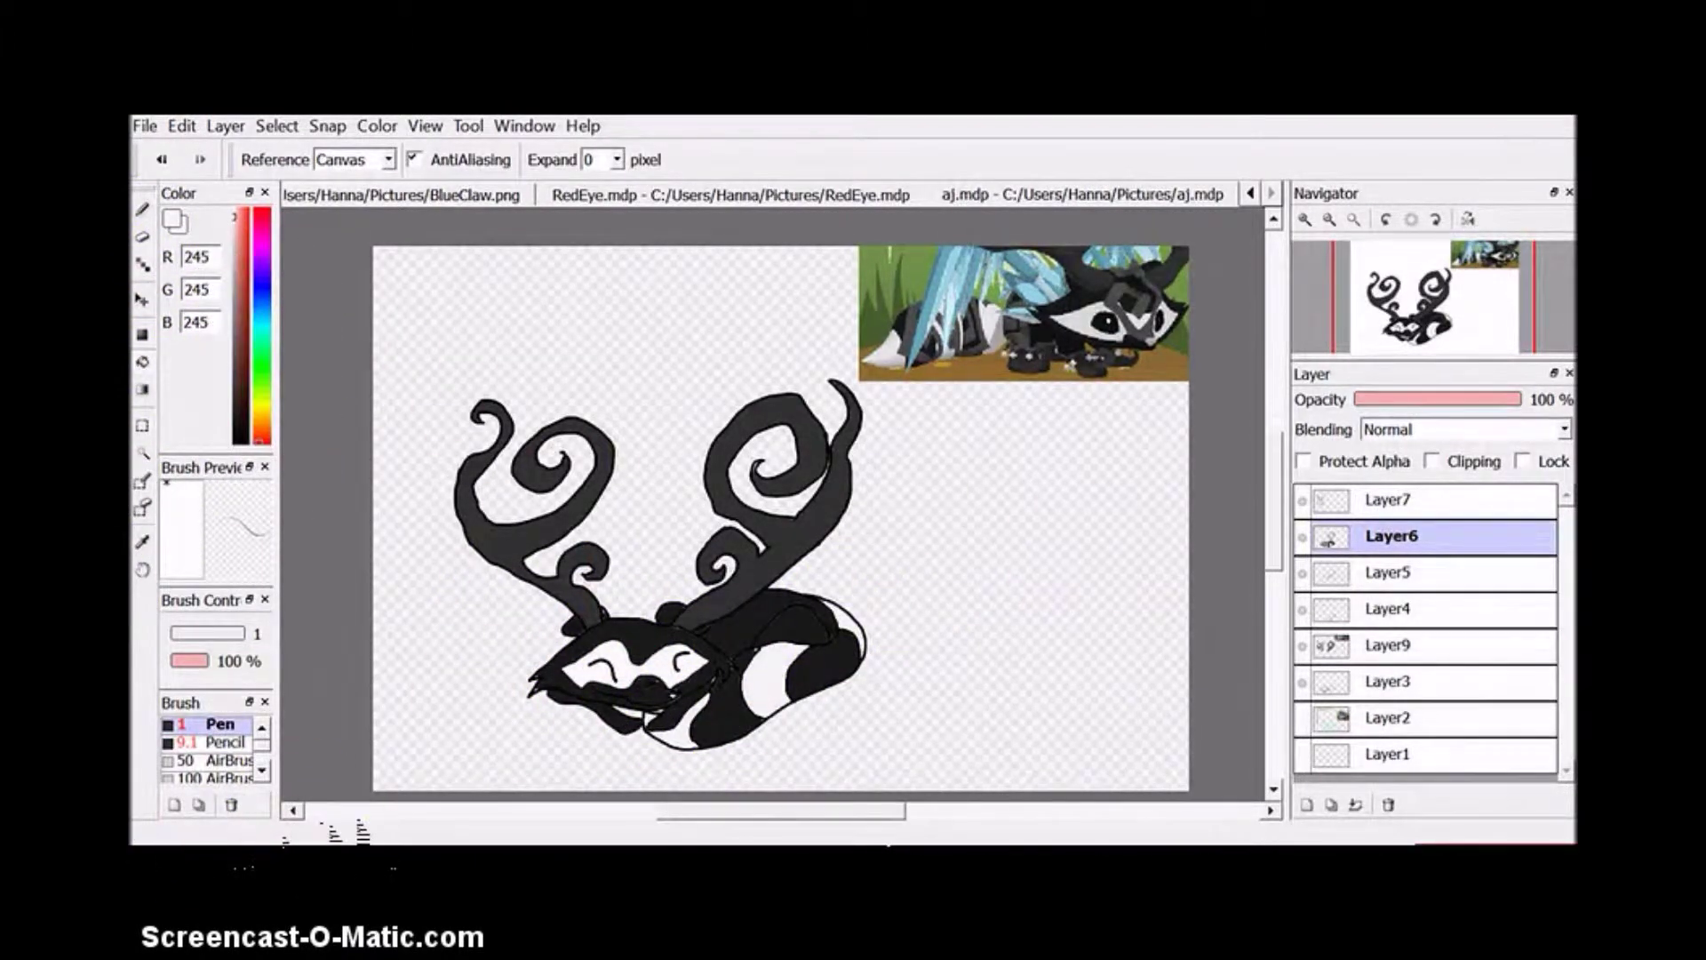
alt+click(705, 590)
click(142, 558)
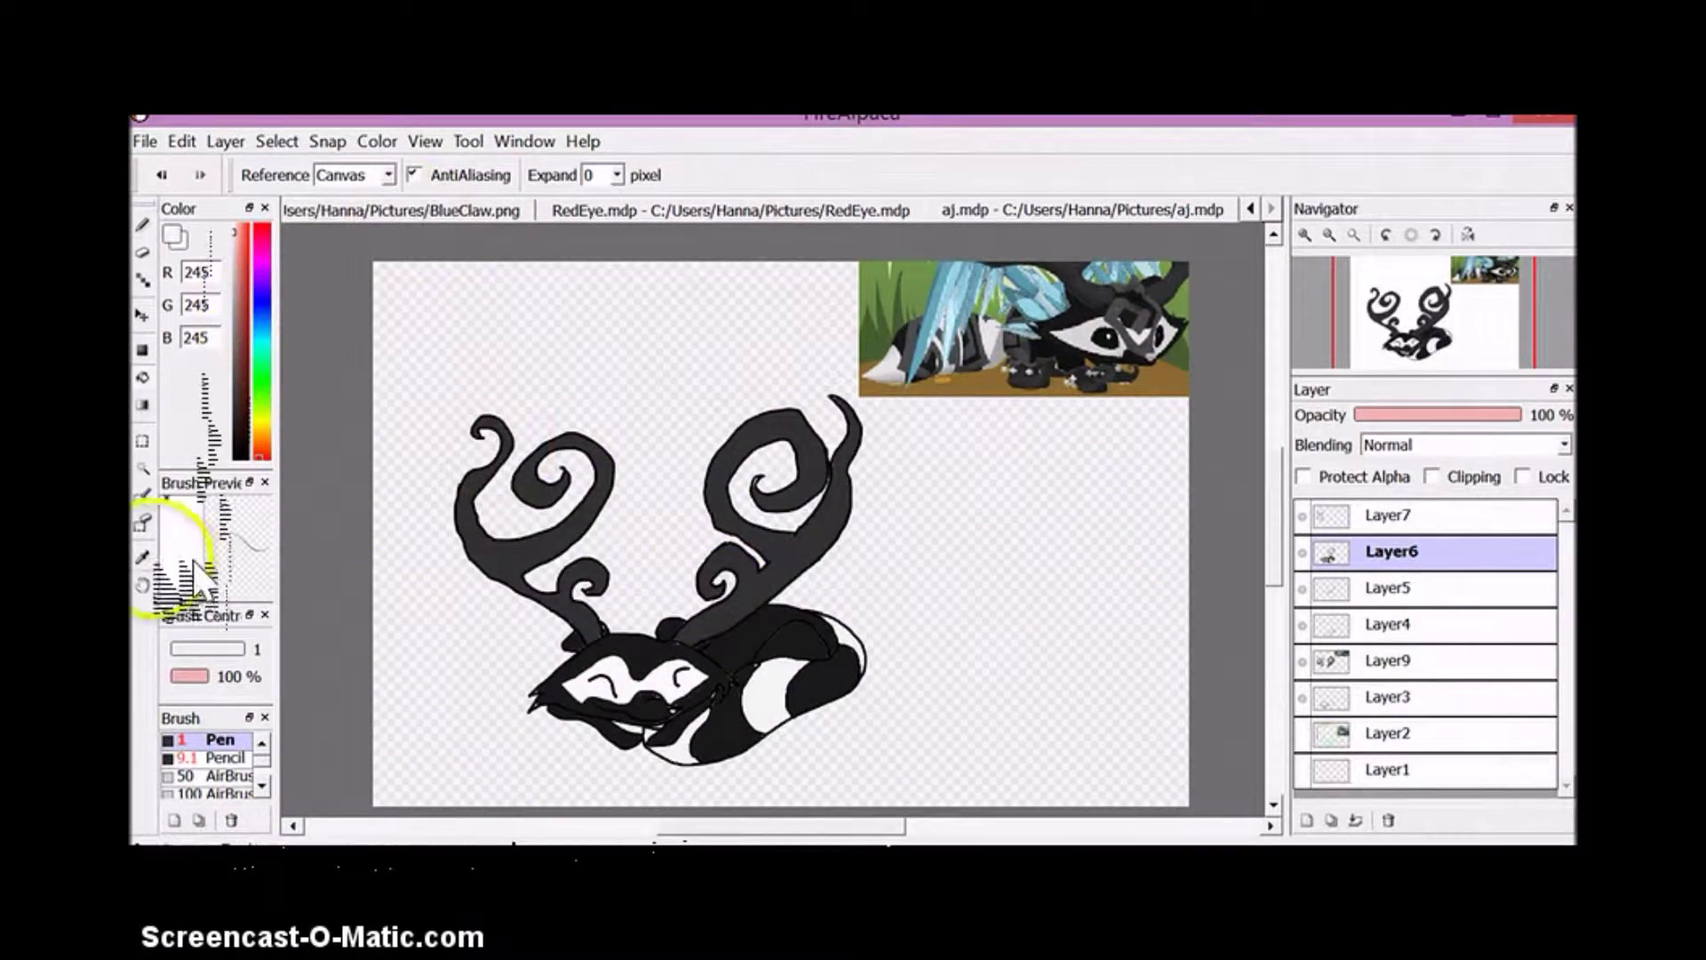
Step: Add a new layer above Layer6 and ready the Pen in white (RGB 255)
key(ctrl+shift+n)
click(731, 382)
key(b)
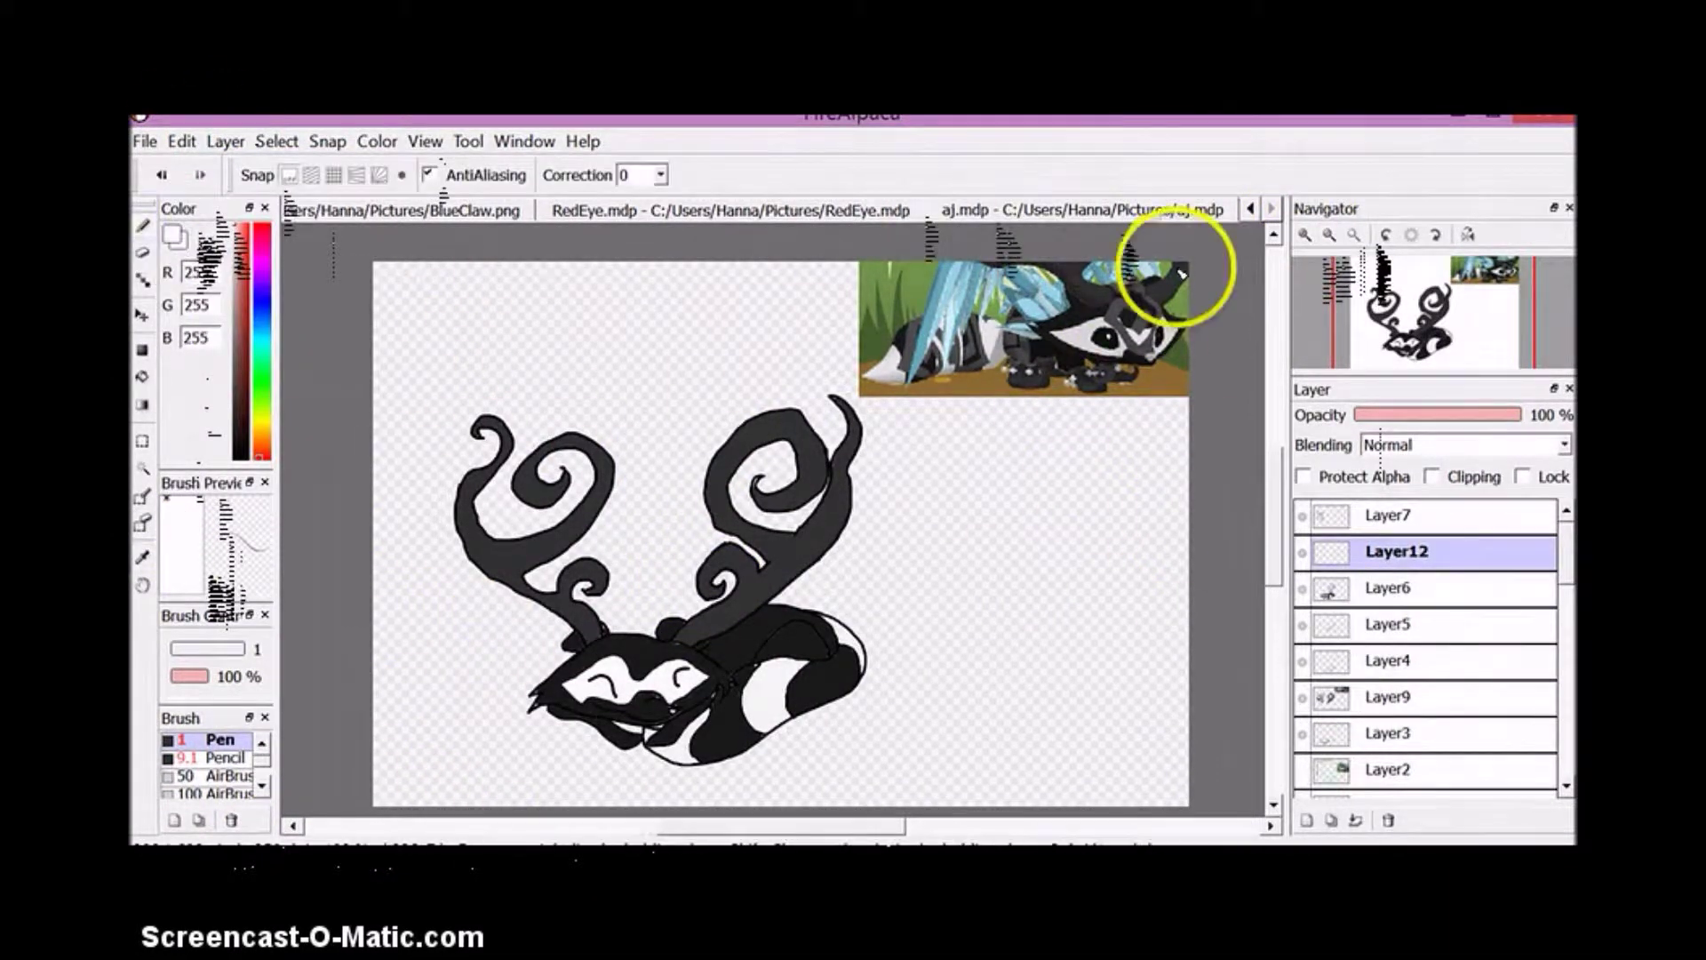
Step: Draw a black hair tuft on the creature's forehead on a new layer directly above Layer6
scroll(1445, 311, up, 4)
click(1402, 336)
click(1369, 699)
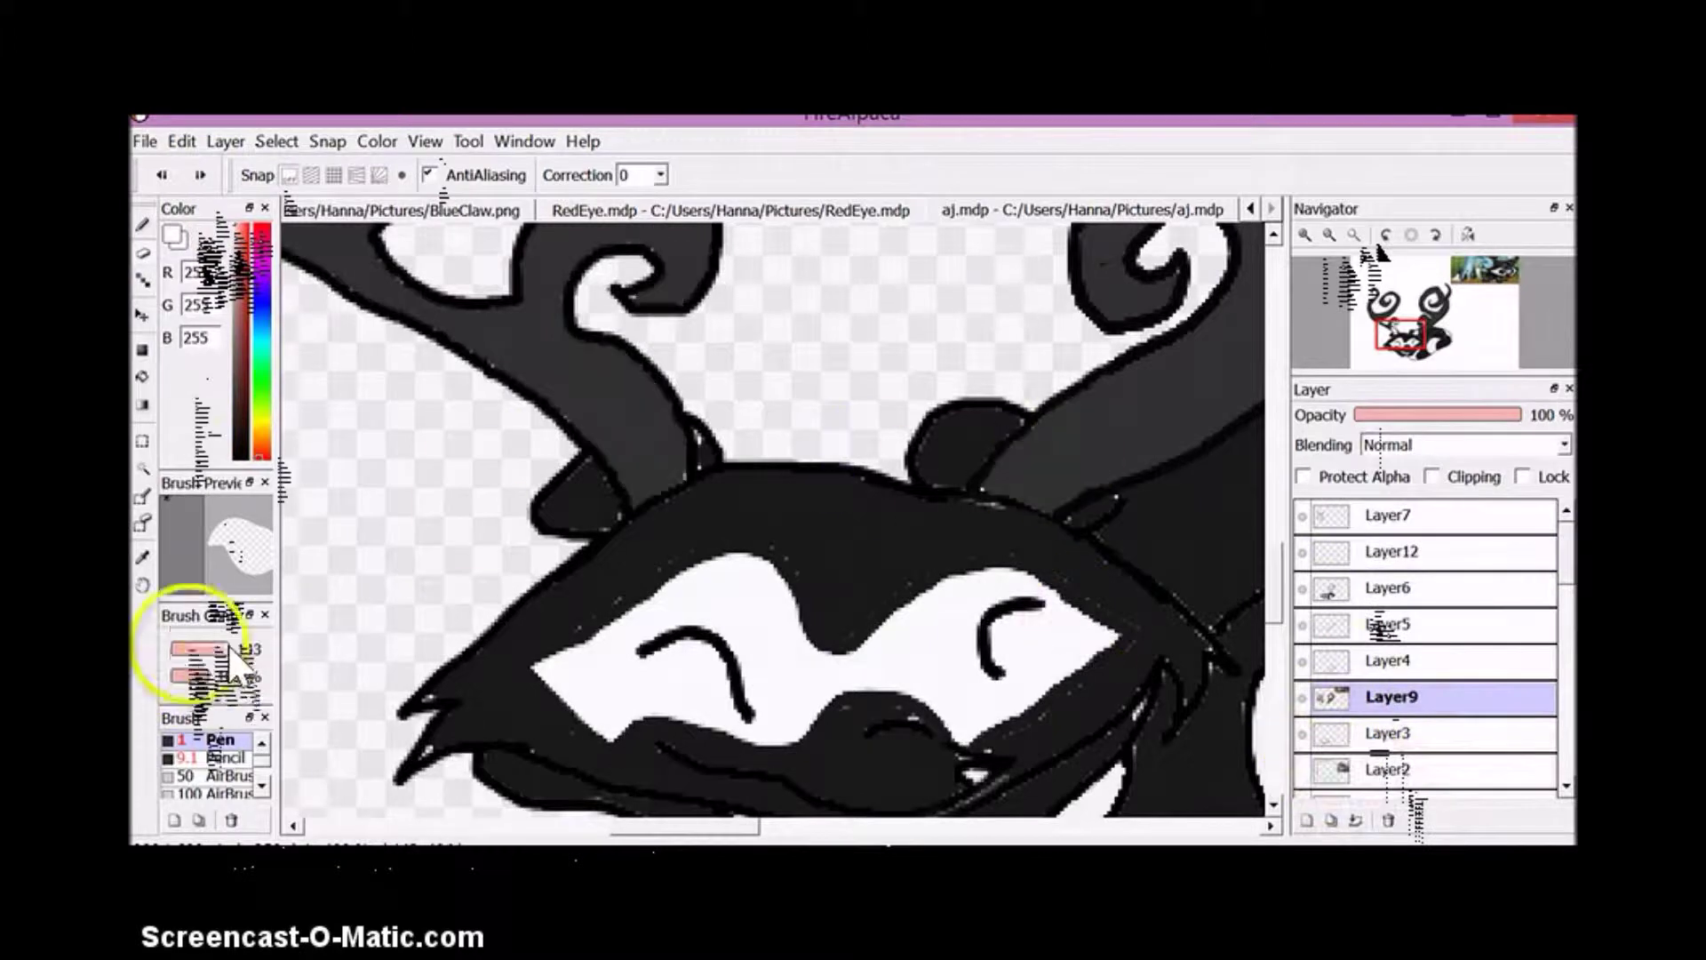
mouse_move(178, 648)
mouse_down()
mouse_move(223, 662)
mouse_move(184, 649)
mouse_up()
click(1391, 588)
click(169, 235)
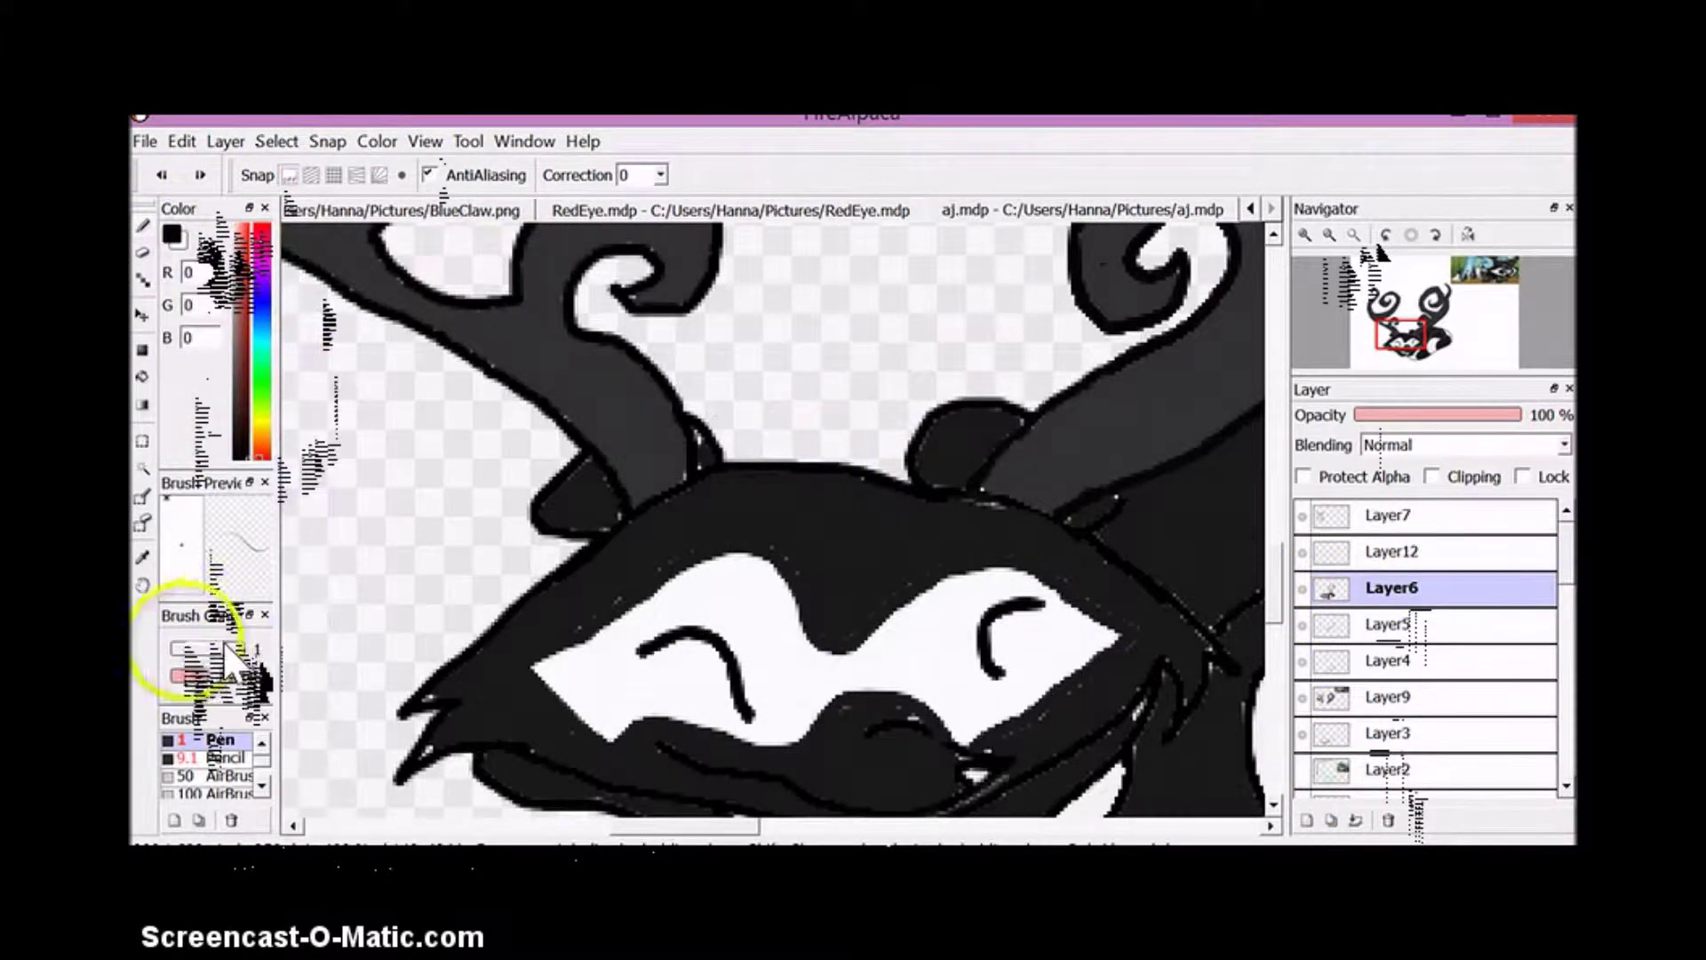
alt+click(688, 413)
drag(688, 413, 563, 253)
key(ctrl+shift+n)
drag(666, 313, 633, 348)
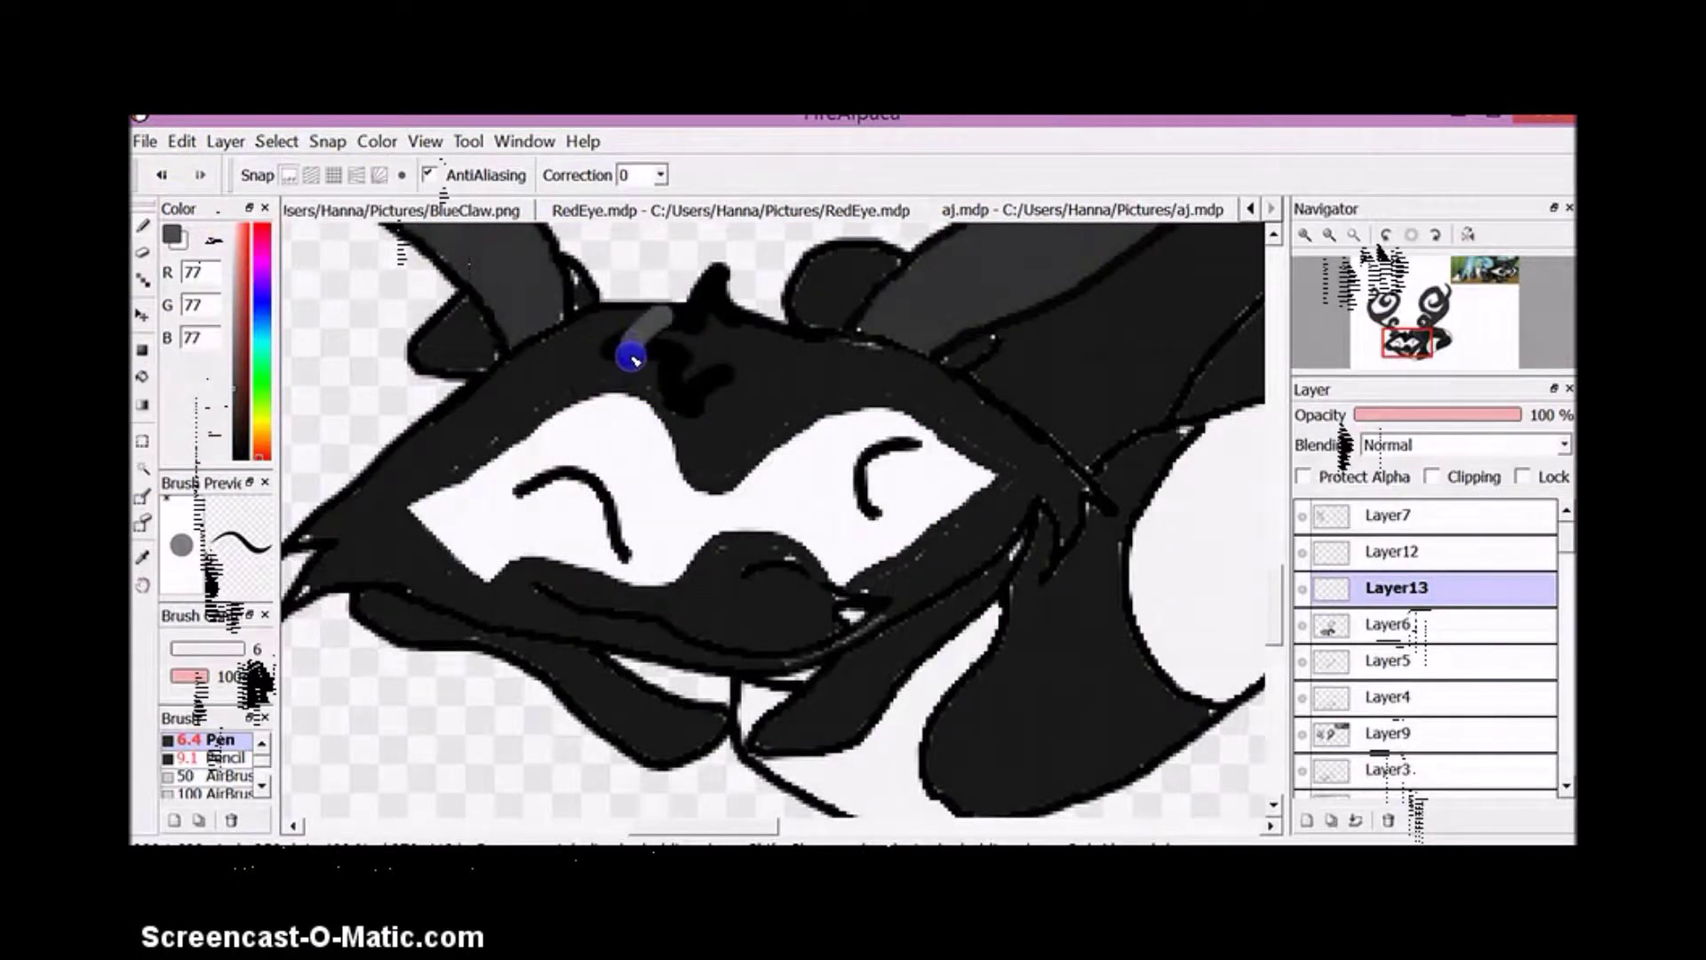
mouse_move(729, 397)
mouse_down()
mouse_move(782, 339)
mouse_move(731, 456)
mouse_move(651, 455)
mouse_move(709, 630)
mouse_move(902, 358)
mouse_up()
key(g)
key(ctrl+z)
Step: Outline a hooked marking from forehead to muzzle on a new layer with a grey pen (RGB 77) and tidy its edges
key(b)
key(ctrl+shift+n)
mouse_move(668, 311)
mouse_down()
mouse_move(682, 404)
mouse_move(639, 460)
mouse_move(824, 505)
mouse_up()
drag(680, 306, 662, 355)
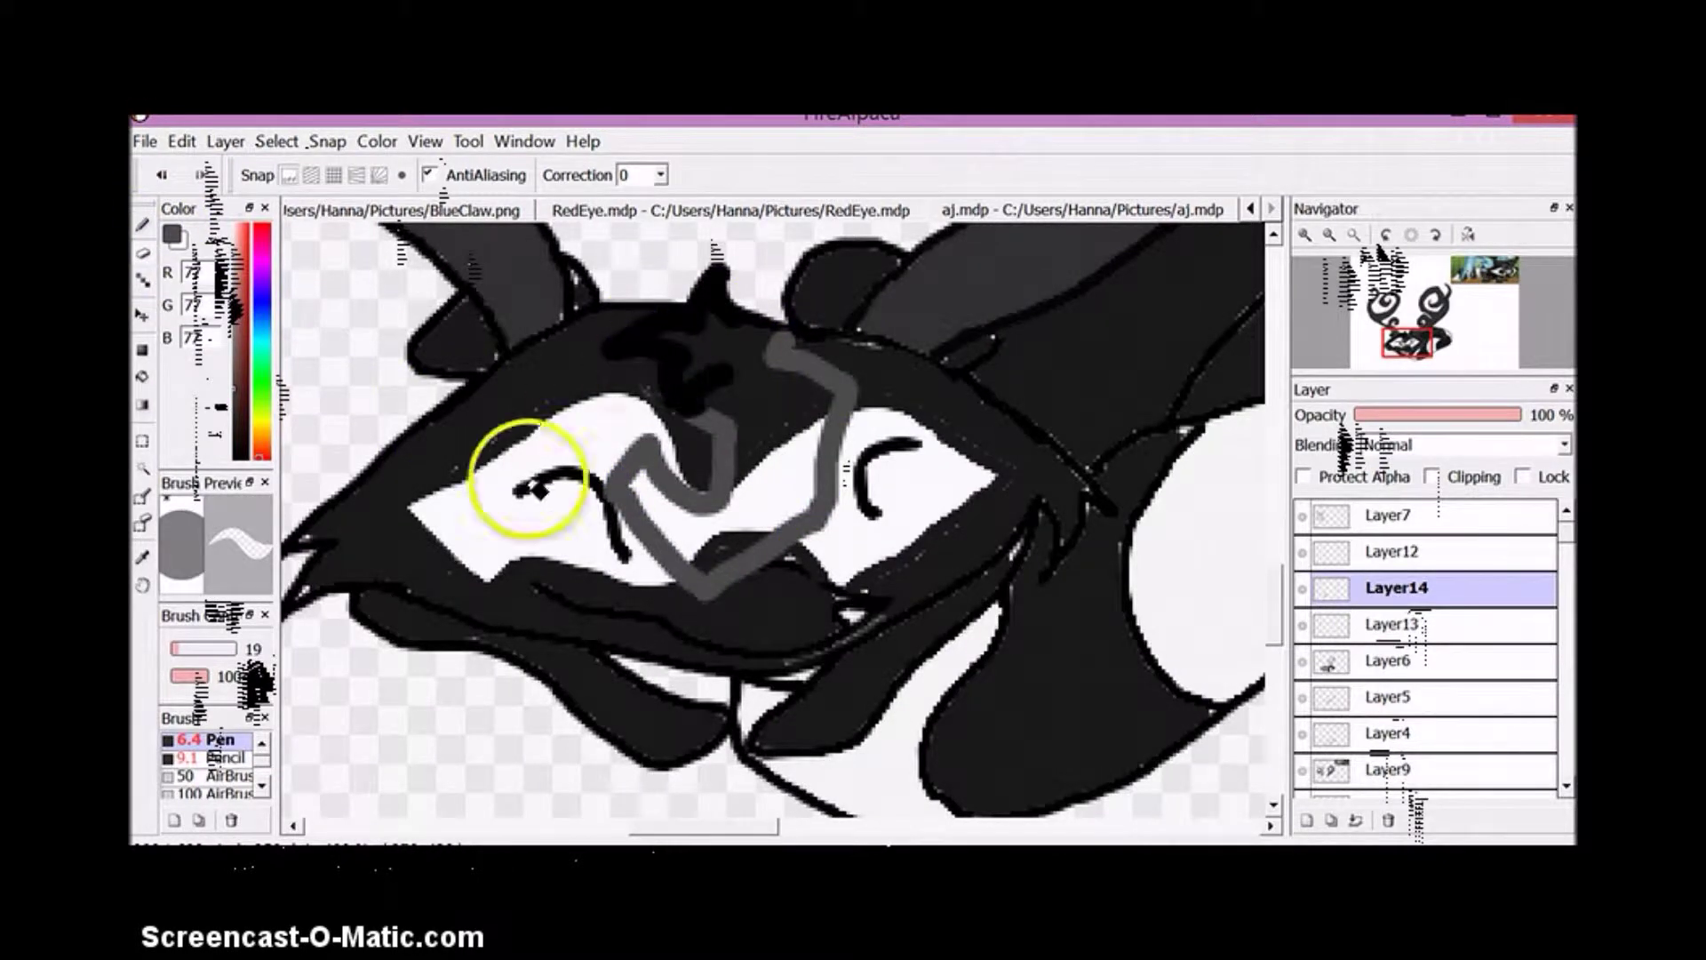
drag(579, 449, 598, 509)
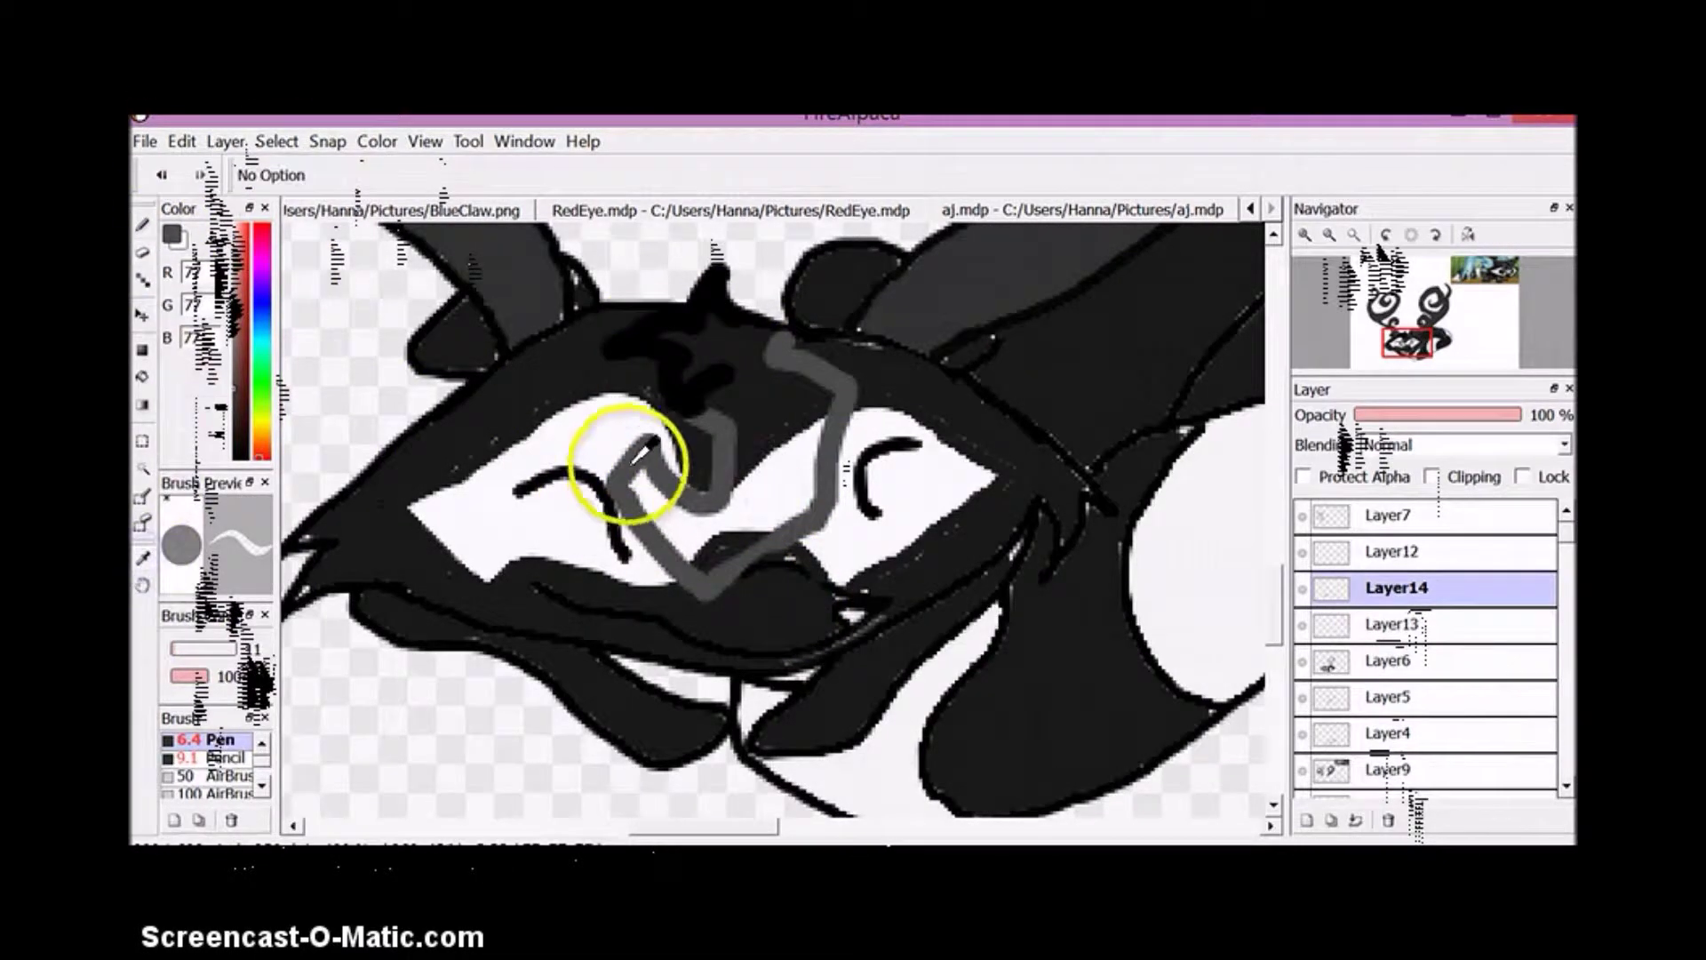
Step: Fill the outlined face marking with the same grey and patch the gaps left inside it
key(g)
click(761, 397)
click(780, 475)
key(b)
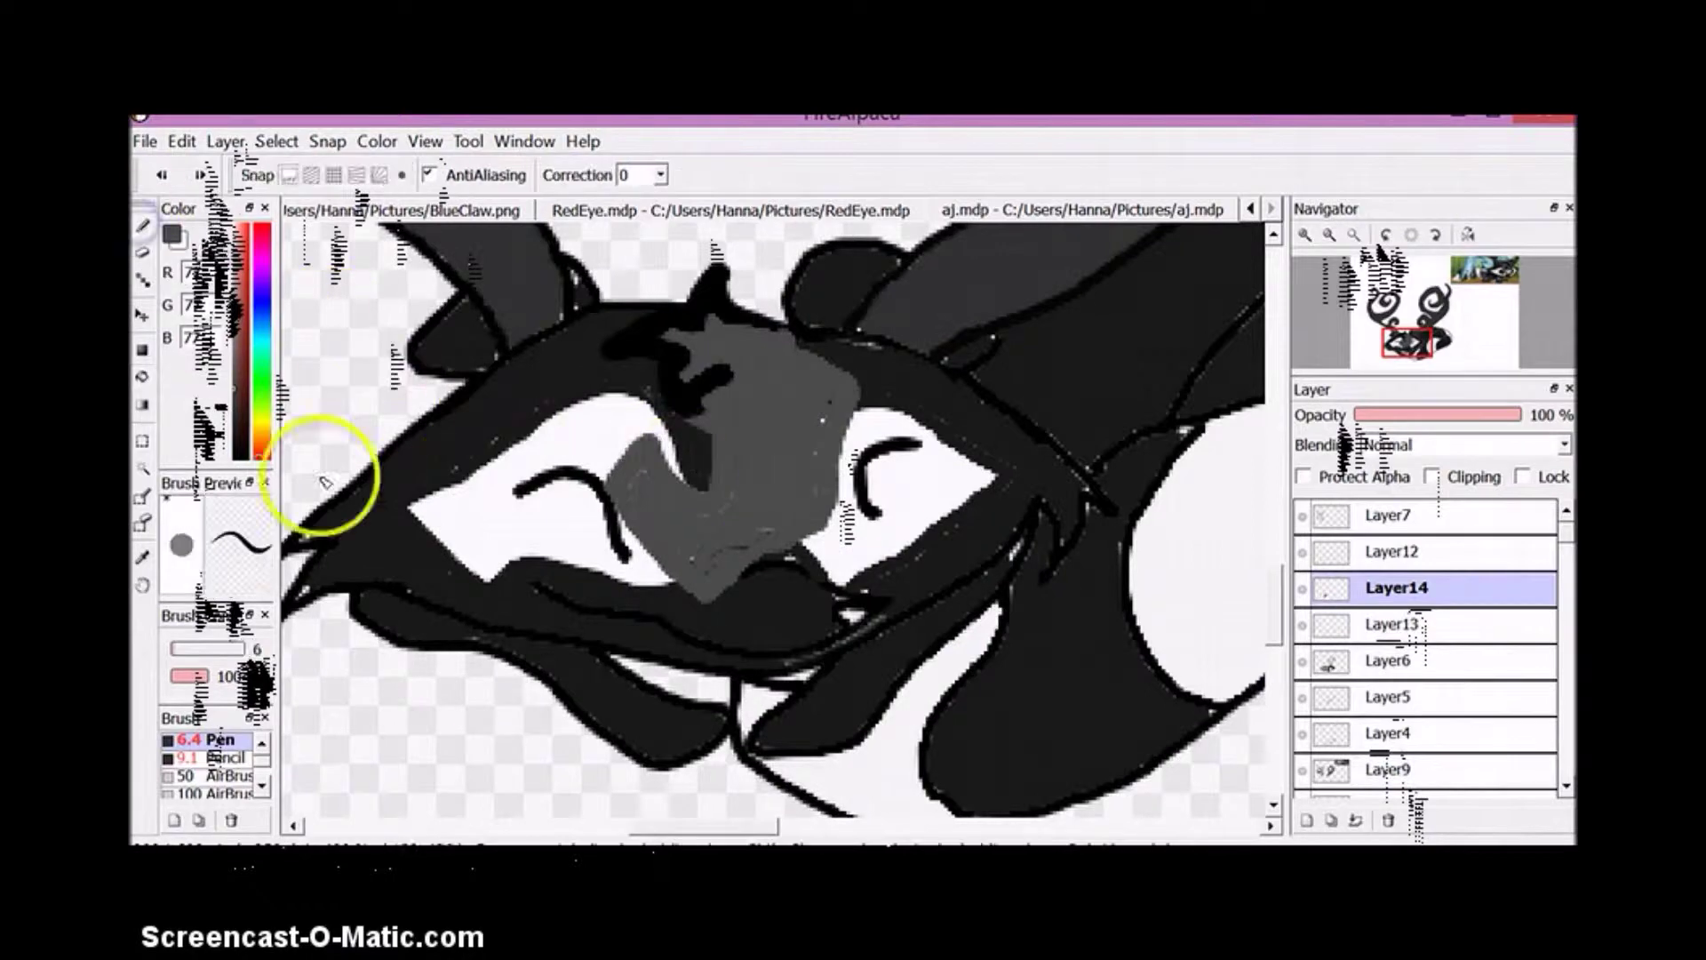
drag(816, 498, 815, 433)
Step: Outline jagged grey markings on the creature's back with a 5 px pen and erase the stray parts
scroll(647, 482, up, 5)
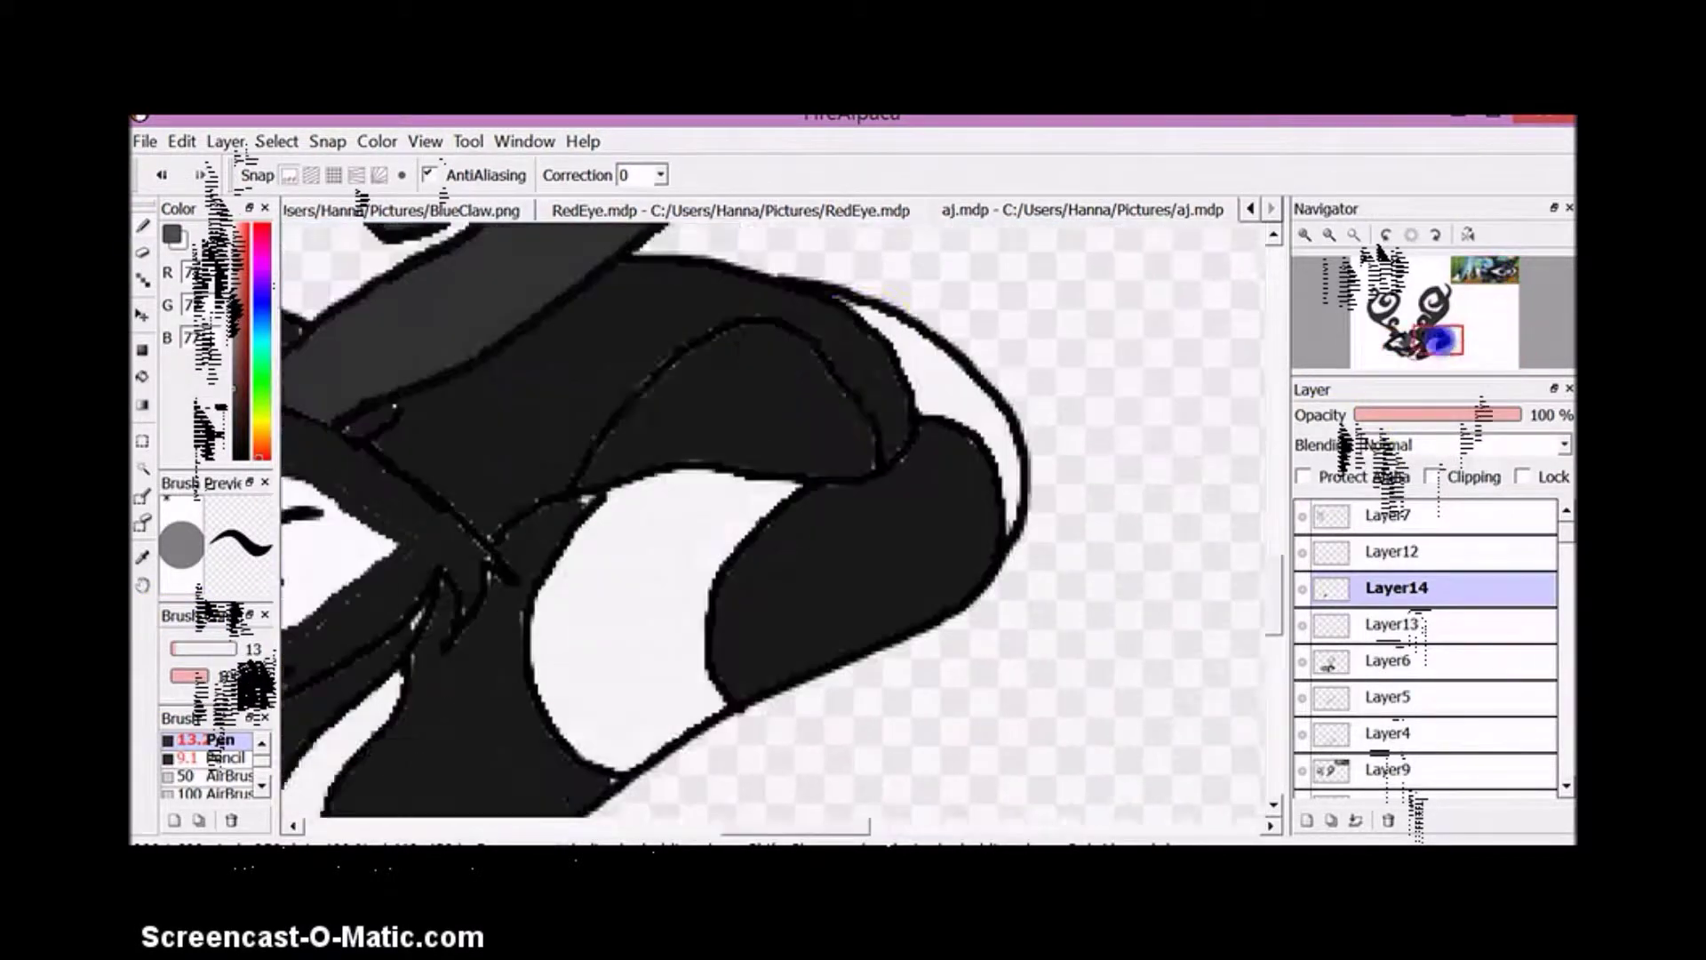
key(bracketleft)
drag(707, 345, 665, 464)
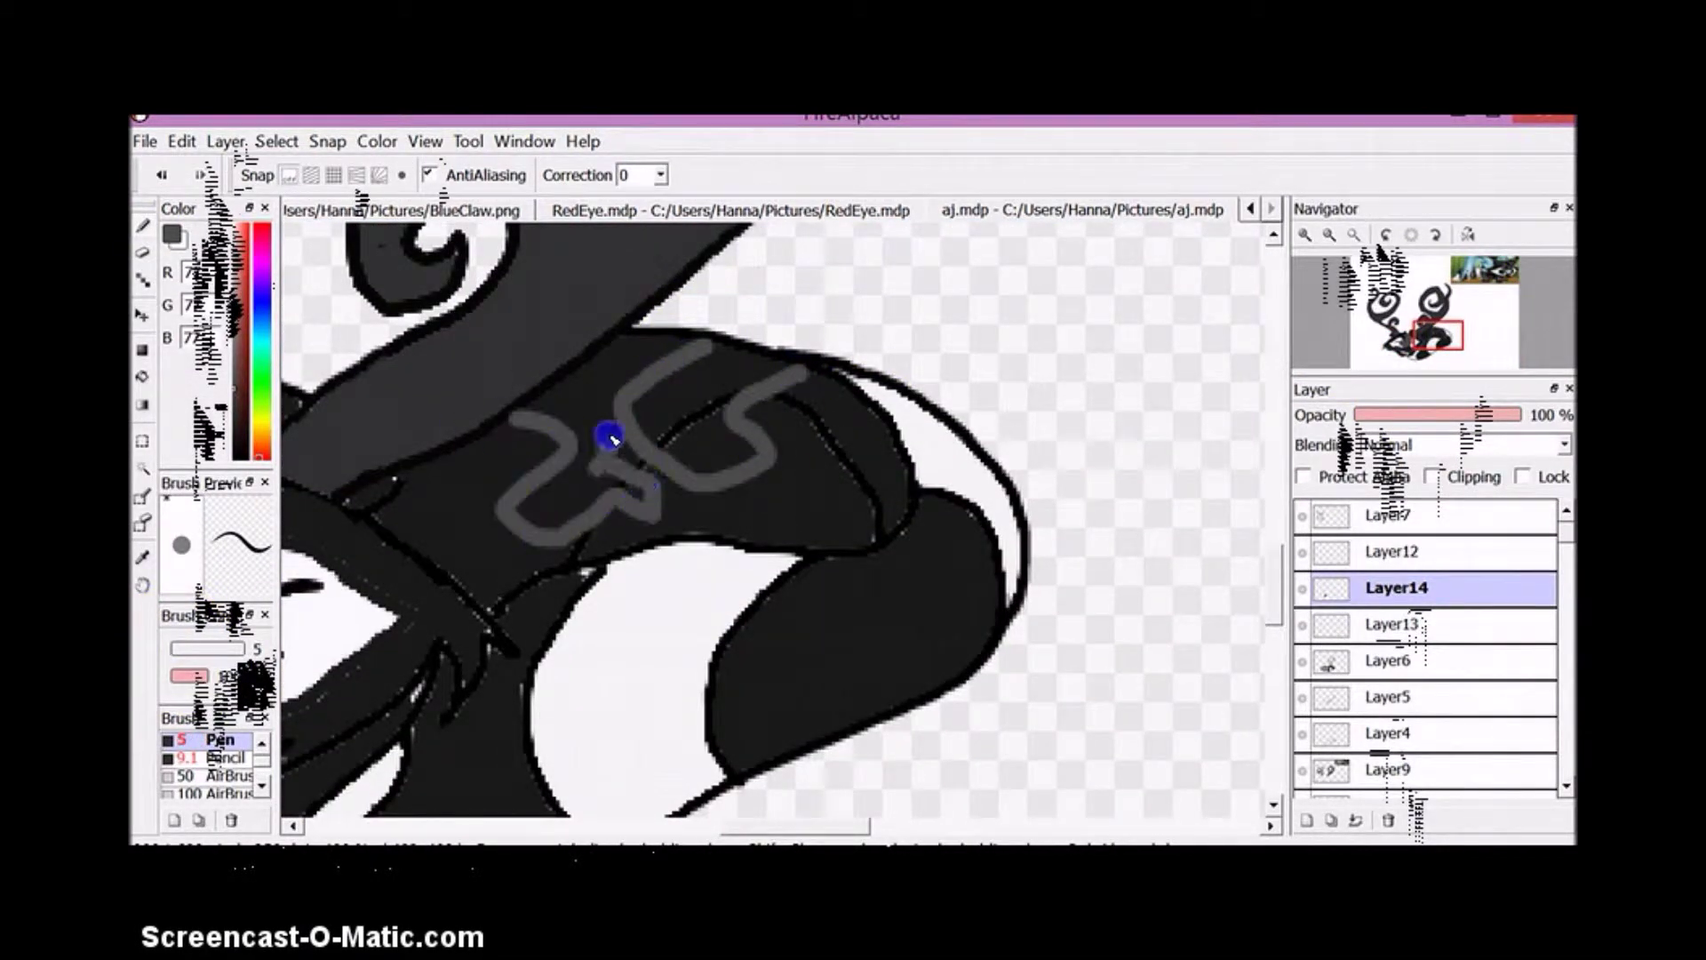
key(ctrl+z)
key(e)
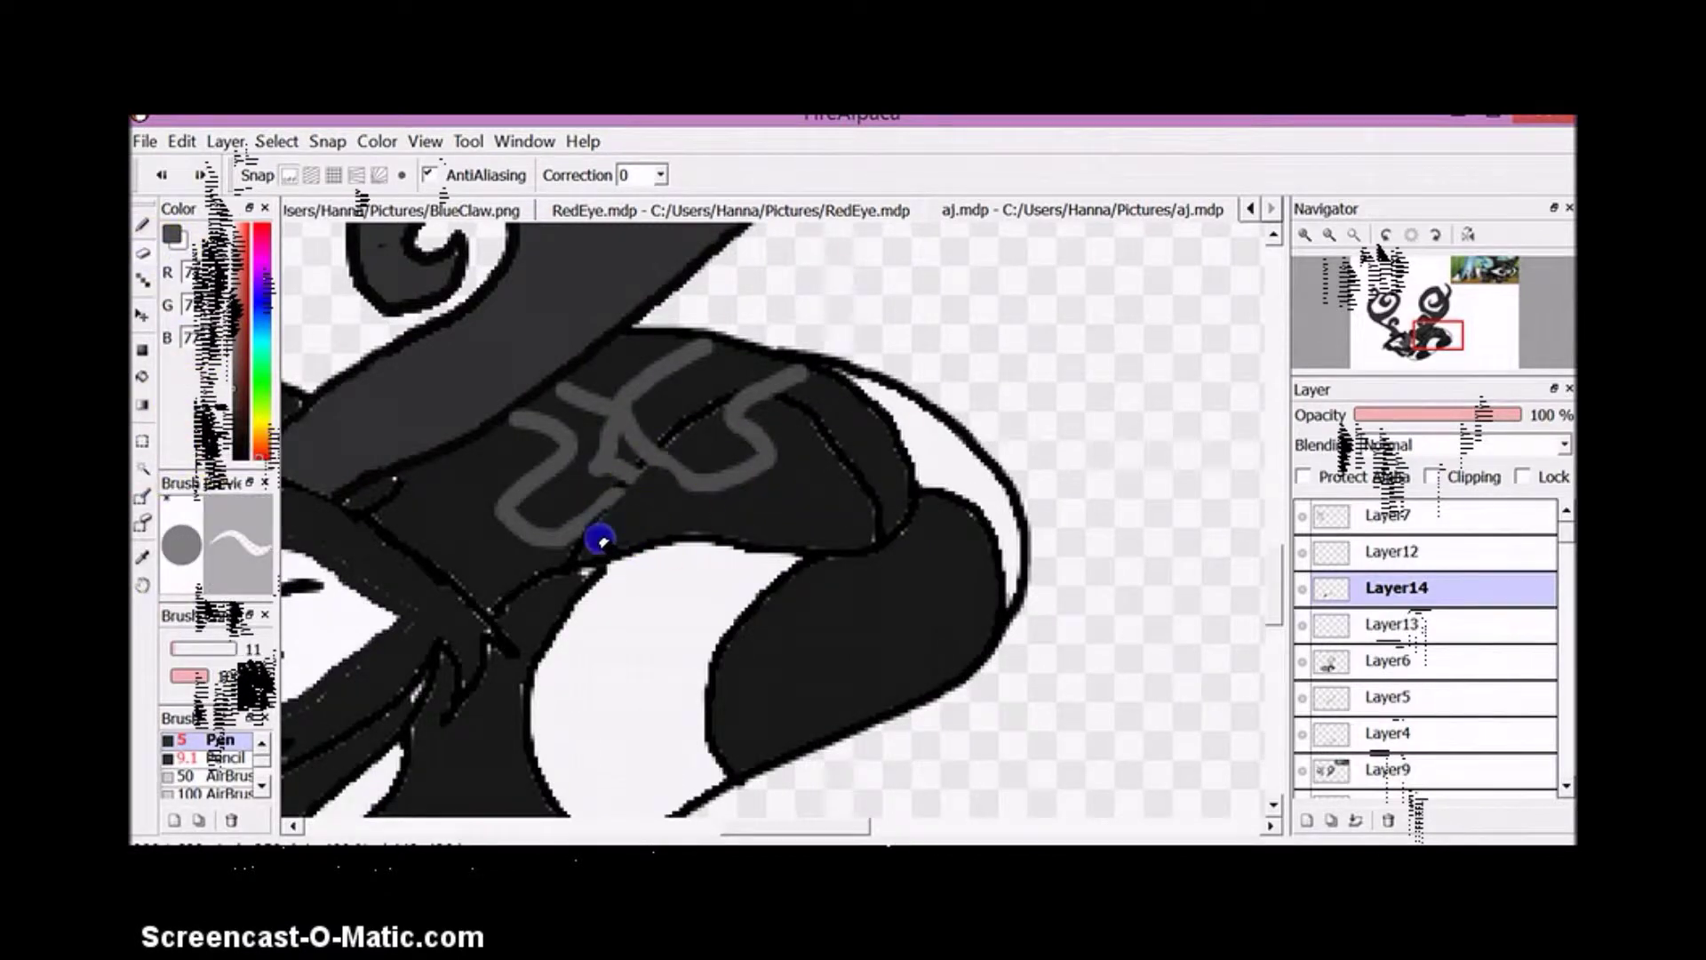
Step: Fill the outlined back markings with grey
key(g)
click(596, 418)
click(580, 458)
key(b)
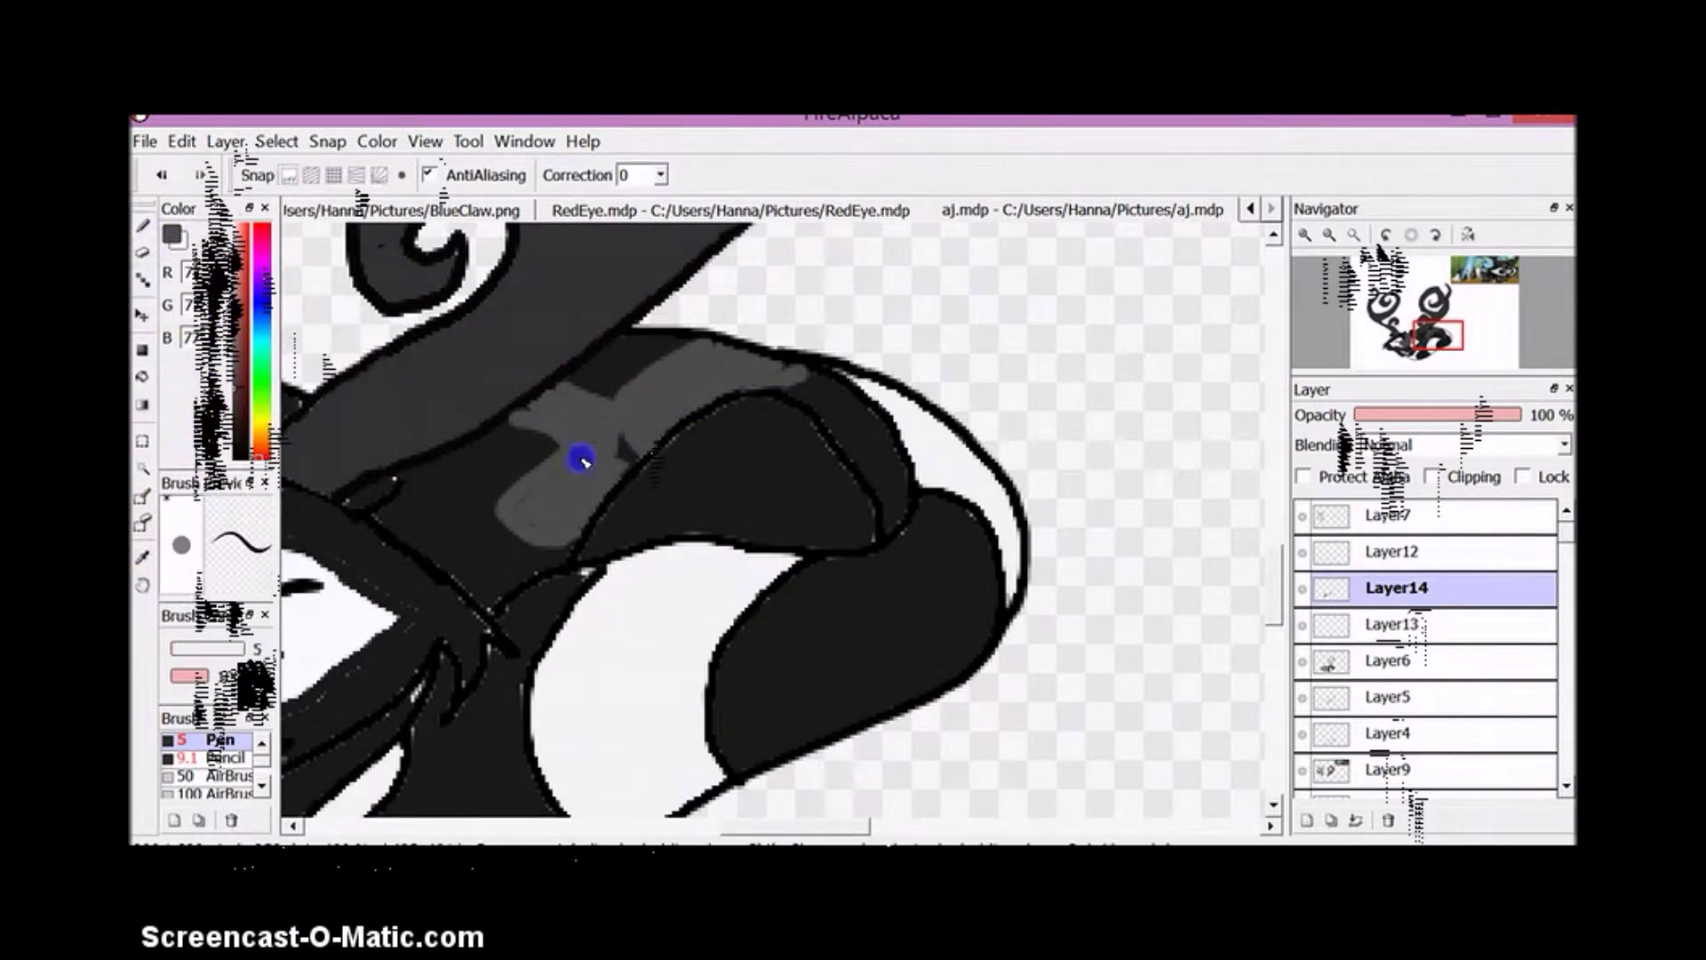
Step: Outline a winding grey marking across the striped tail and fill it with the same grey
scroll(1072, 530, down, 3)
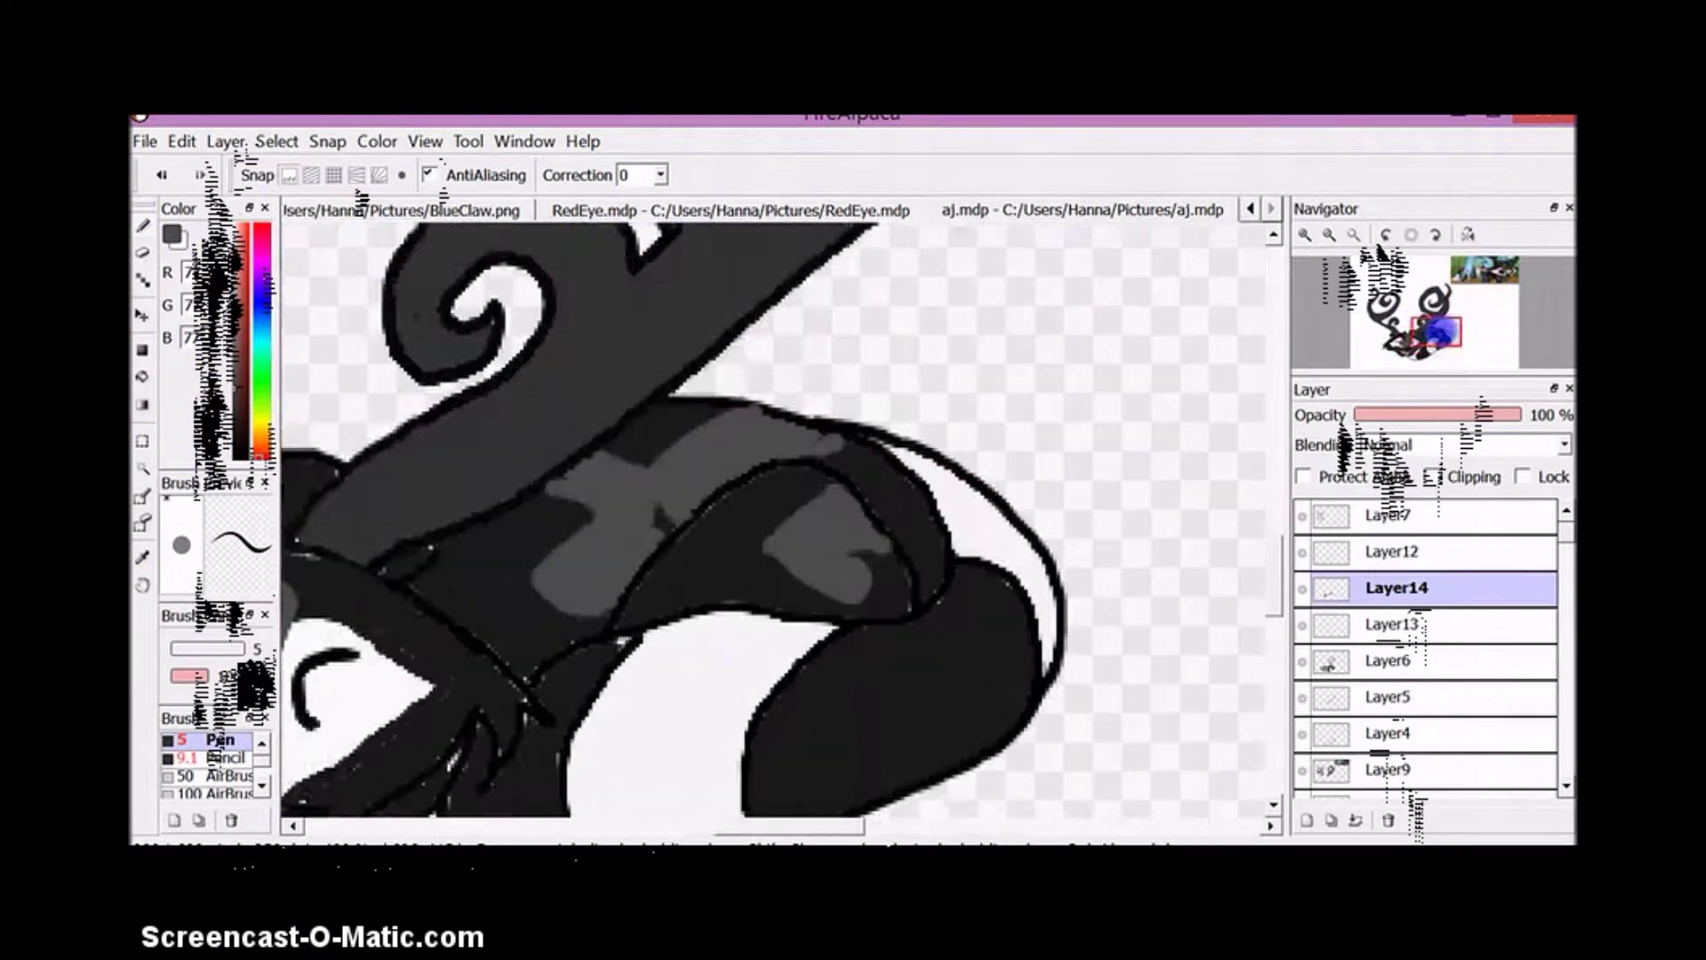
mouse_move(884, 392)
mouse_down()
mouse_move(907, 518)
mouse_move(971, 468)
mouse_up()
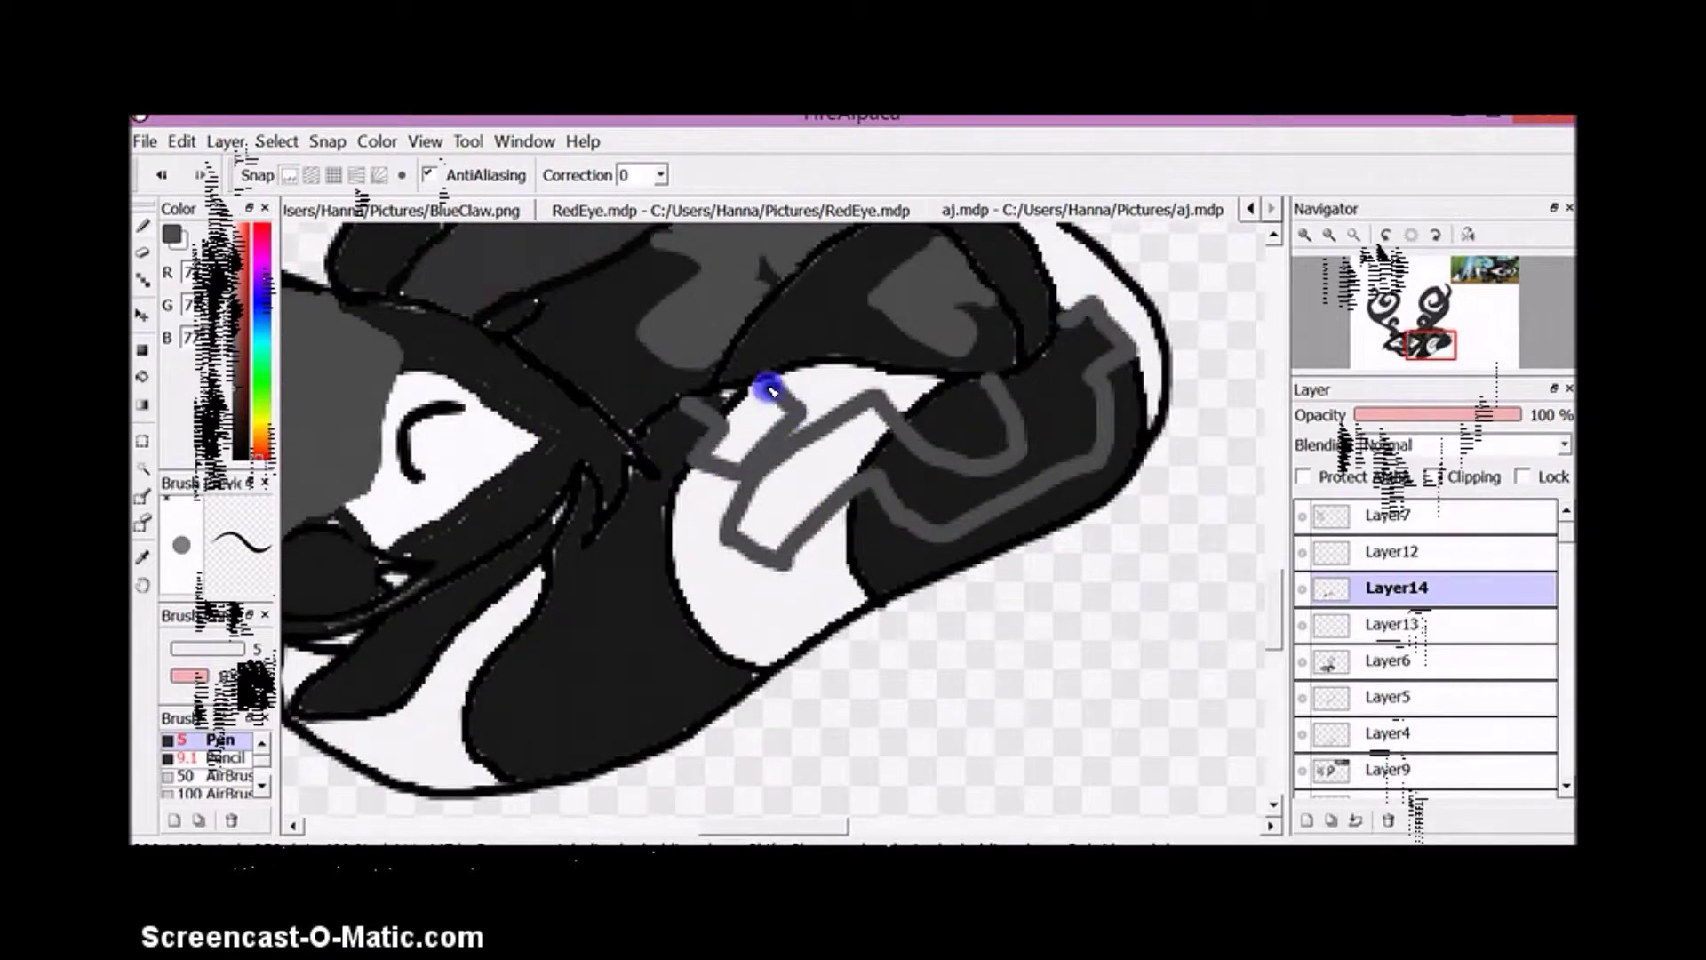
key(g)
click(609, 438)
click(830, 450)
click(865, 251)
key(b)
drag(826, 826, 720, 826)
key(ctrl+shift+n)
click(182, 649)
drag(781, 507, 590, 507)
key(ctrl+z)
Step: Erase the white surroundings of the creature on Layer2 of background.PNG to reveal the grass, reducing the eraser from 72 to 17 px
mouse_move(845, 267)
mouse_down()
mouse_move(662, 327)
mouse_move(800, 782)
mouse_up()
scroll(820, 811, down, 3)
key(bracketleft)
key(bracketleft)
key(bracketleft)
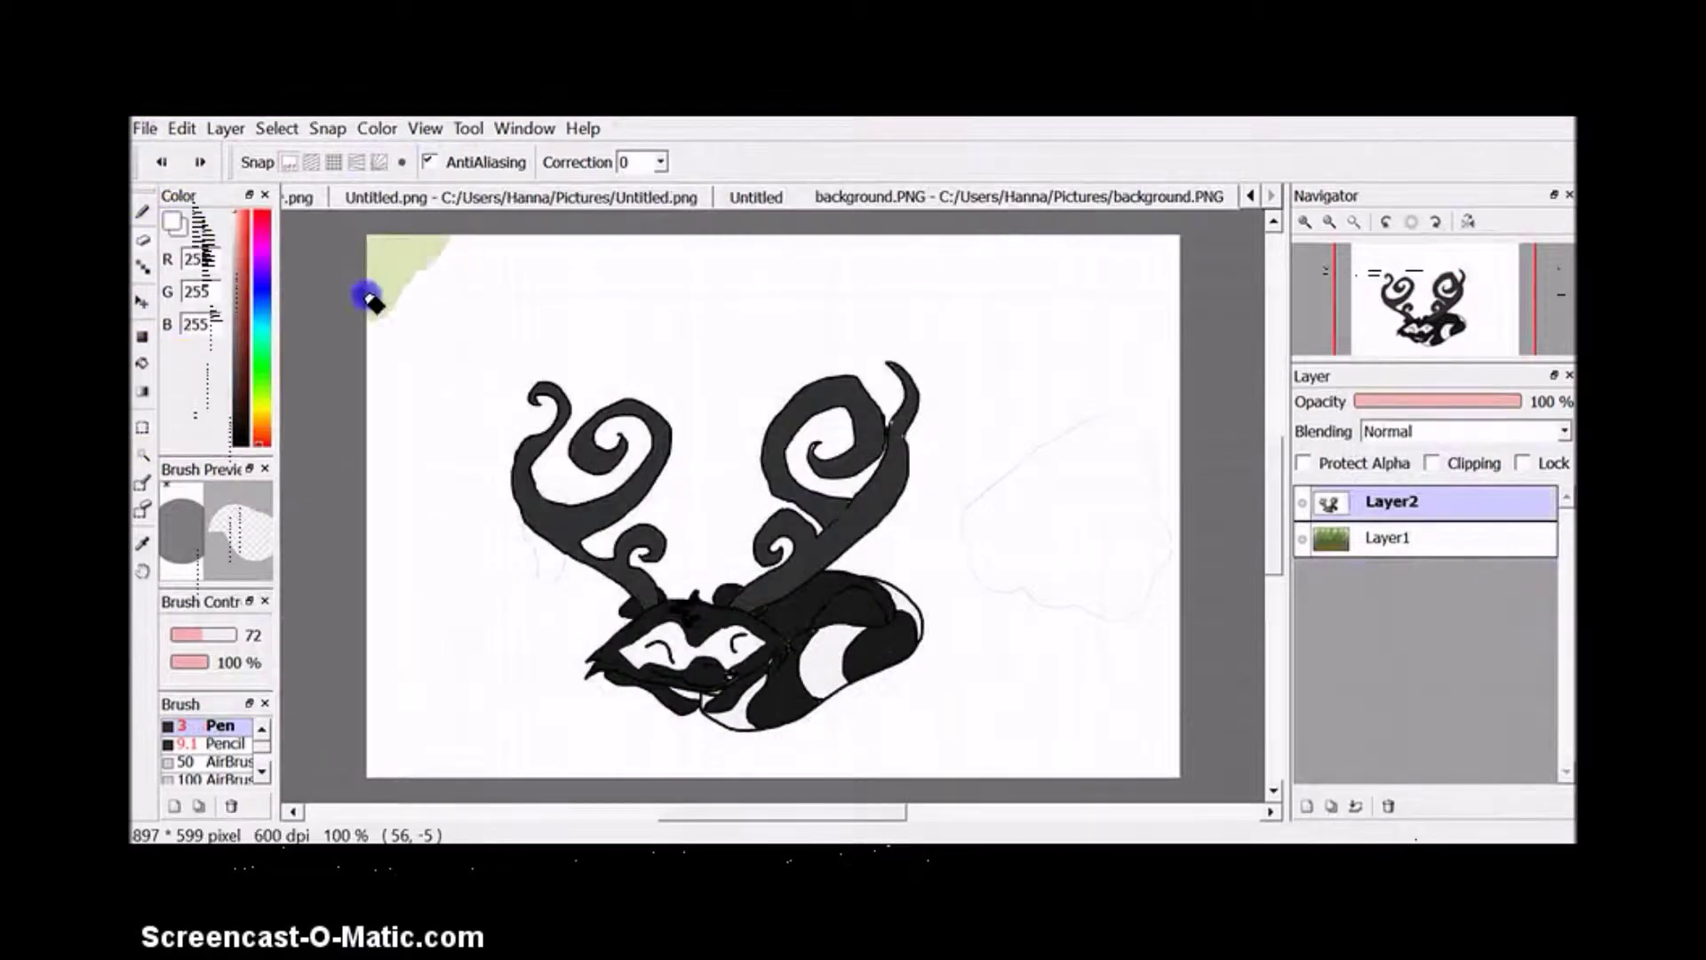
mouse_move(370, 294)
mouse_down()
mouse_move(531, 299)
mouse_move(507, 694)
mouse_move(945, 366)
mouse_move(727, 317)
mouse_move(1005, 337)
mouse_move(1021, 465)
mouse_move(362, 747)
mouse_move(328, 377)
mouse_up()
key(bracketleft)
key(bracketleft)
key(bracketleft)
key(bracketleft)
key(bracketleft)
key(bracketleft)
key(bracketleft)
key(bracketleft)
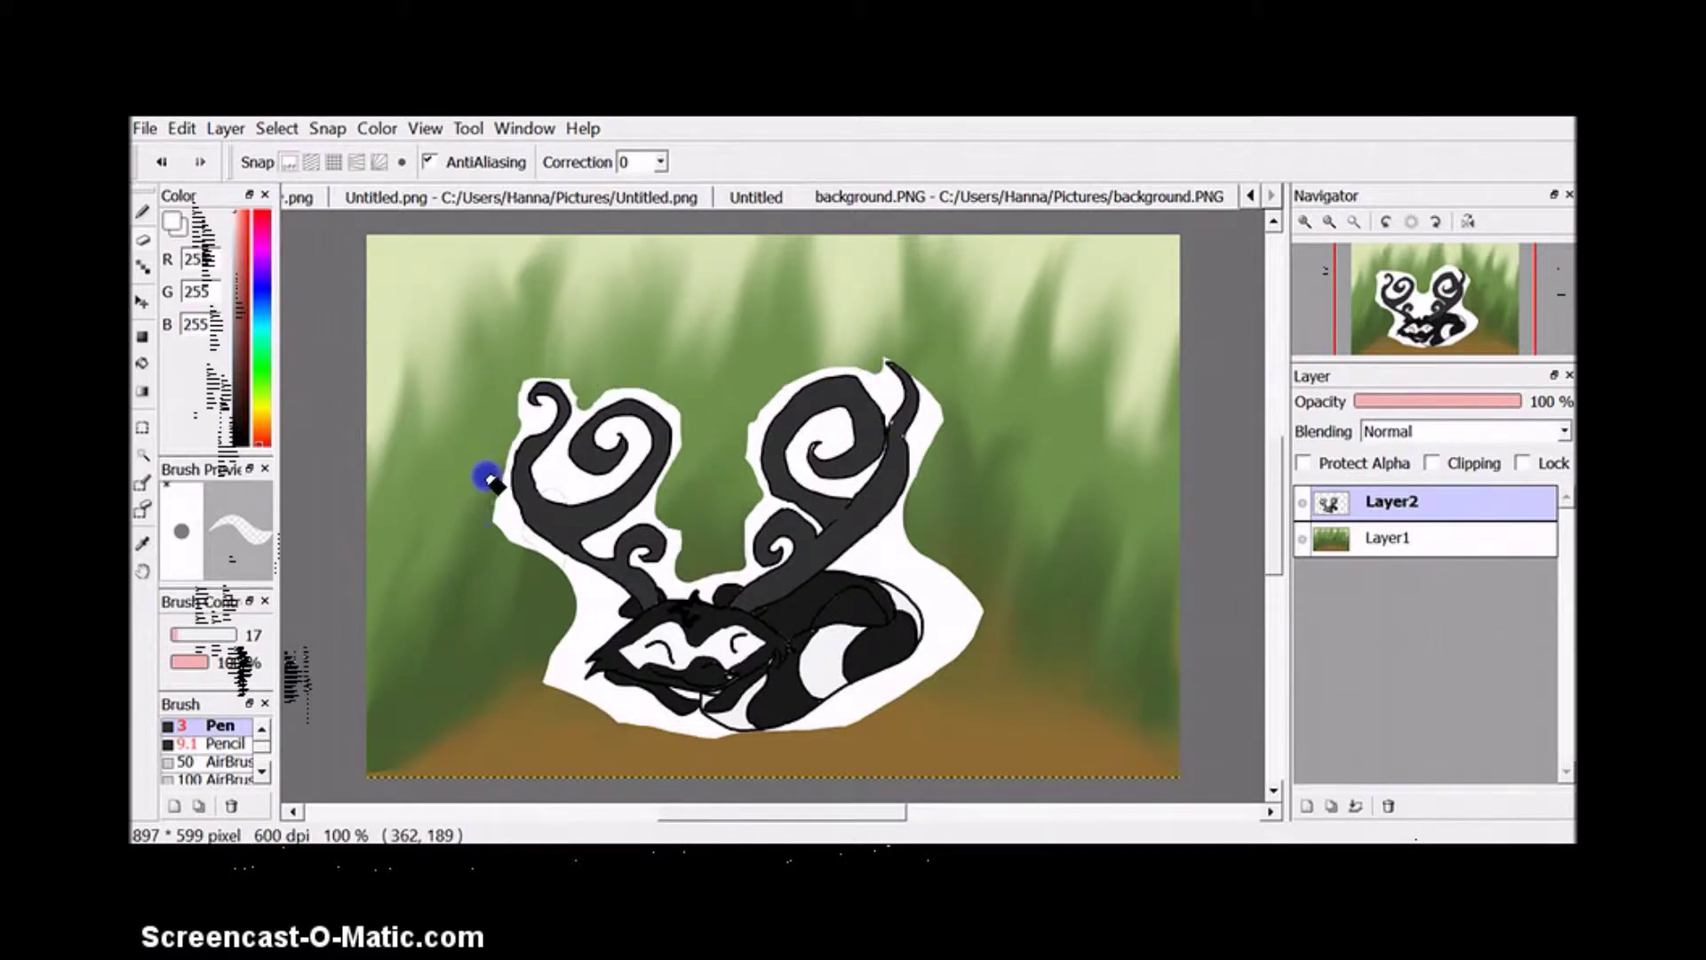
Step: Trim the white border closer around the creature and its antlers with a 19 px eraser, clearing part of the left antler's interior
key(bracketright)
key(bracketright)
key(bracketright)
key(bracketright)
key(bracketright)
click(1304, 220)
drag(781, 819, 457, 388)
key(bracketleft)
key(bracketleft)
key(bracketleft)
key(bracketleft)
key(bracketleft)
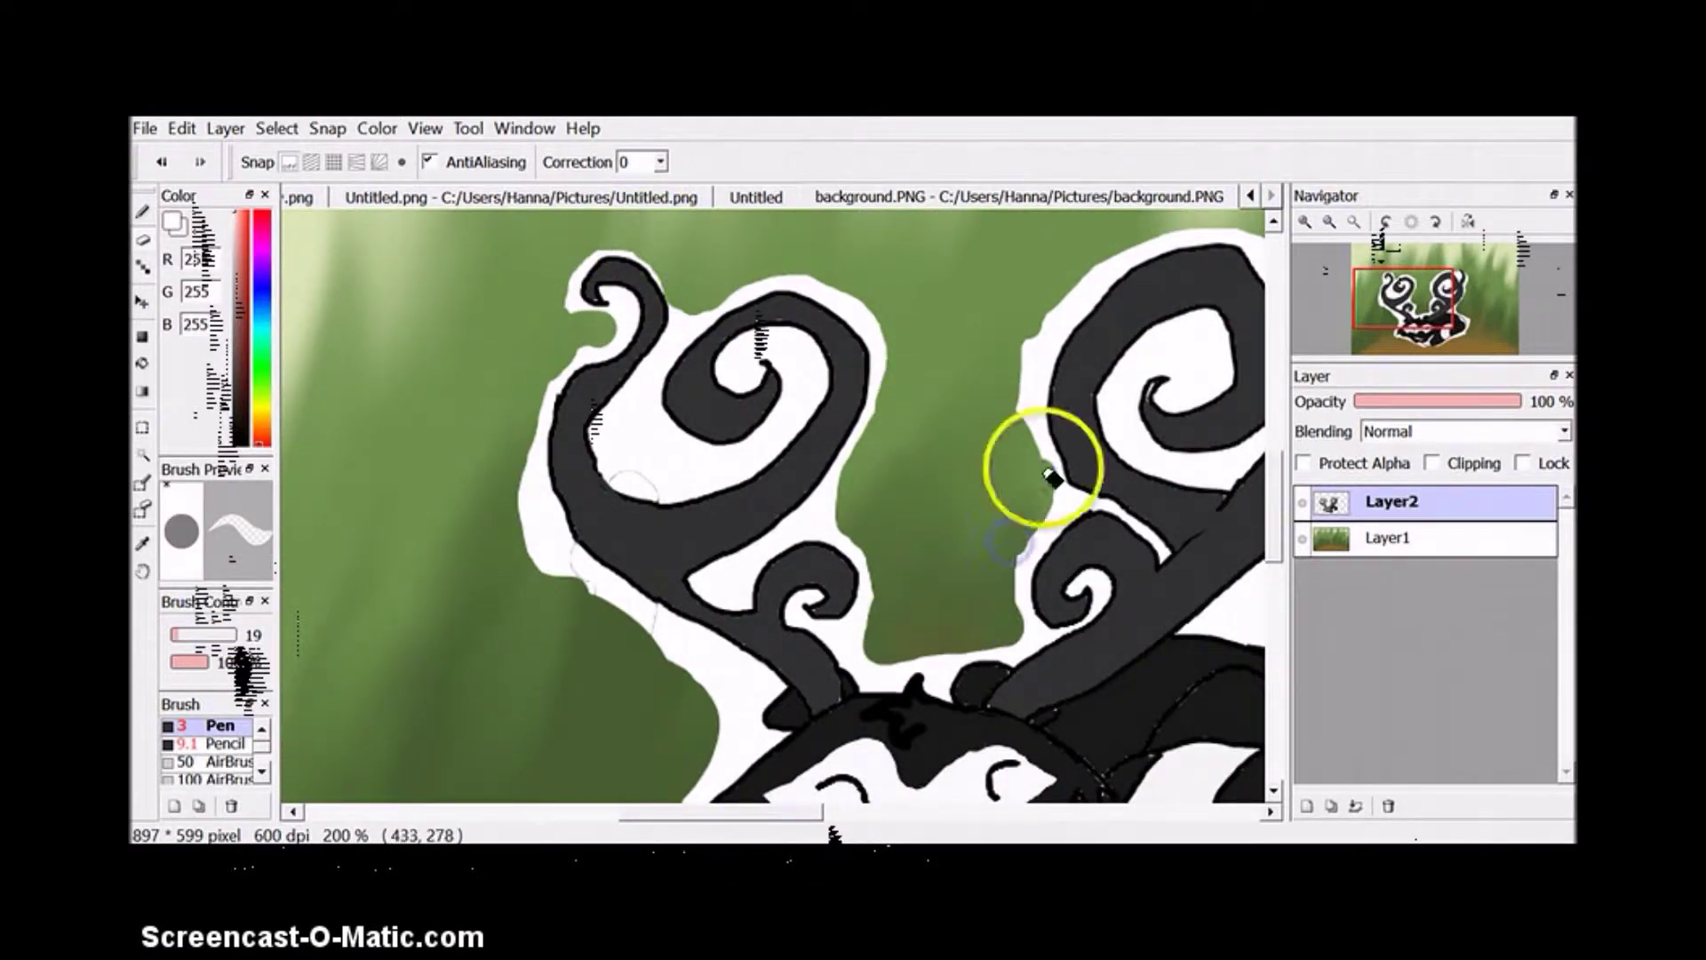
drag(668, 653, 1167, 495)
click(1329, 221)
click(1304, 221)
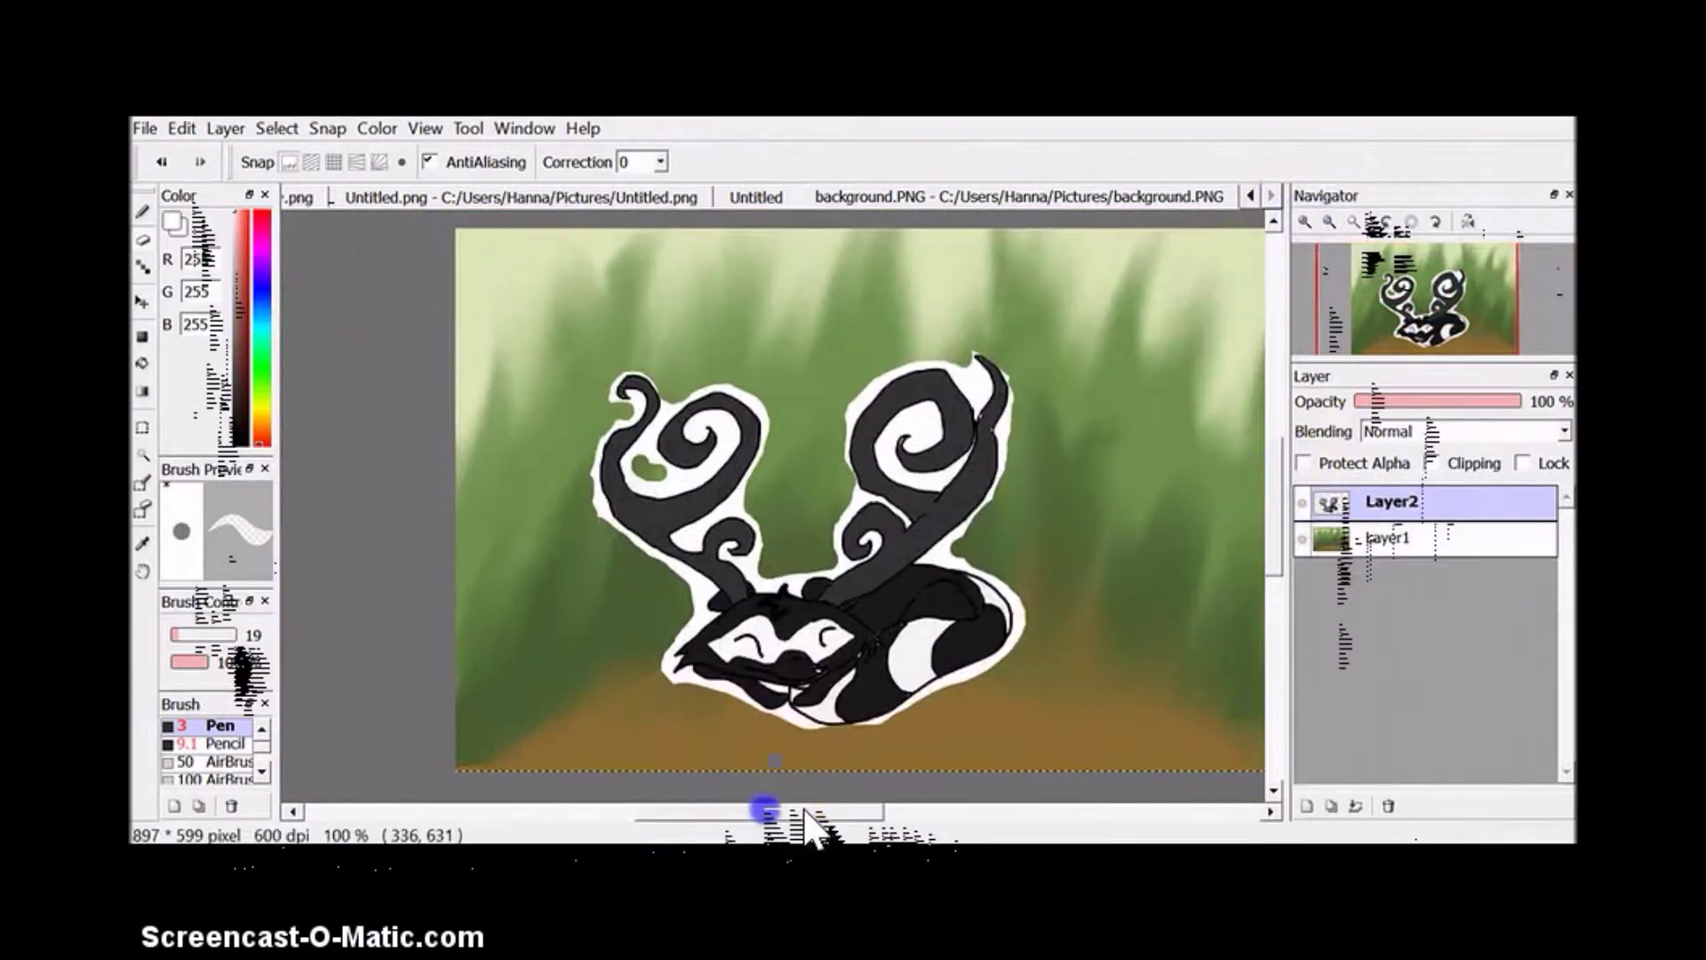
Step: Add a new layer above the creature and set a 27.5 px airbrush in yellow (R 255, G 251, B 0)
click(213, 761)
key(ctrl+shift+n)
click(267, 355)
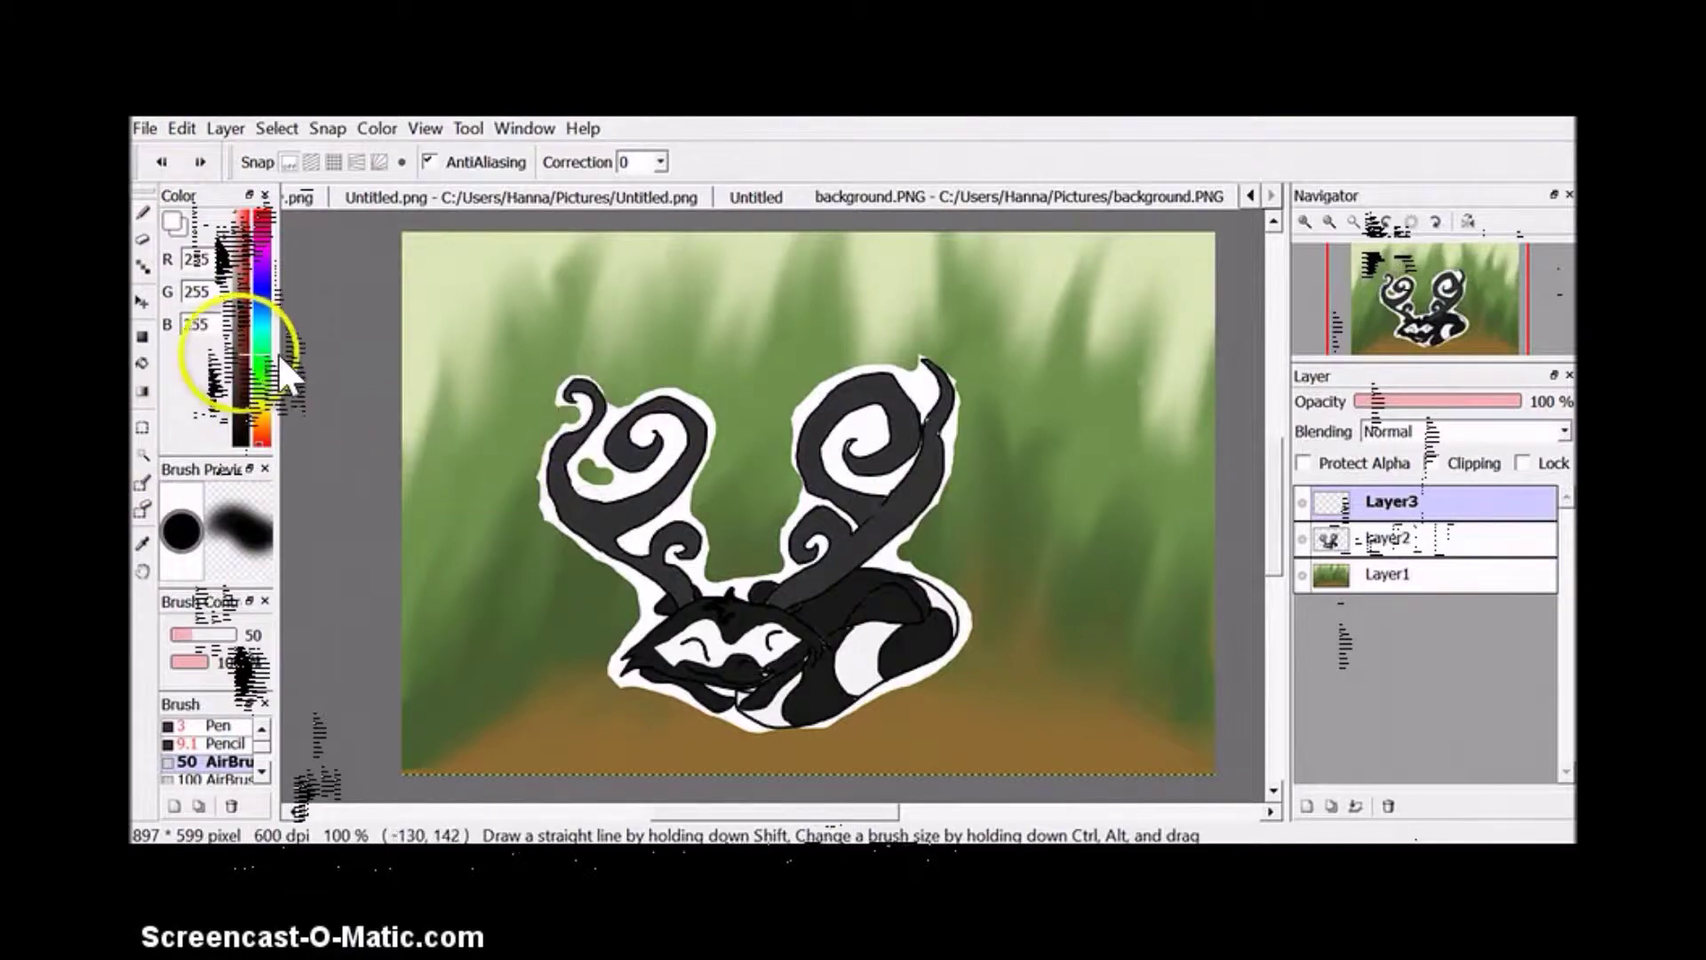
click(265, 215)
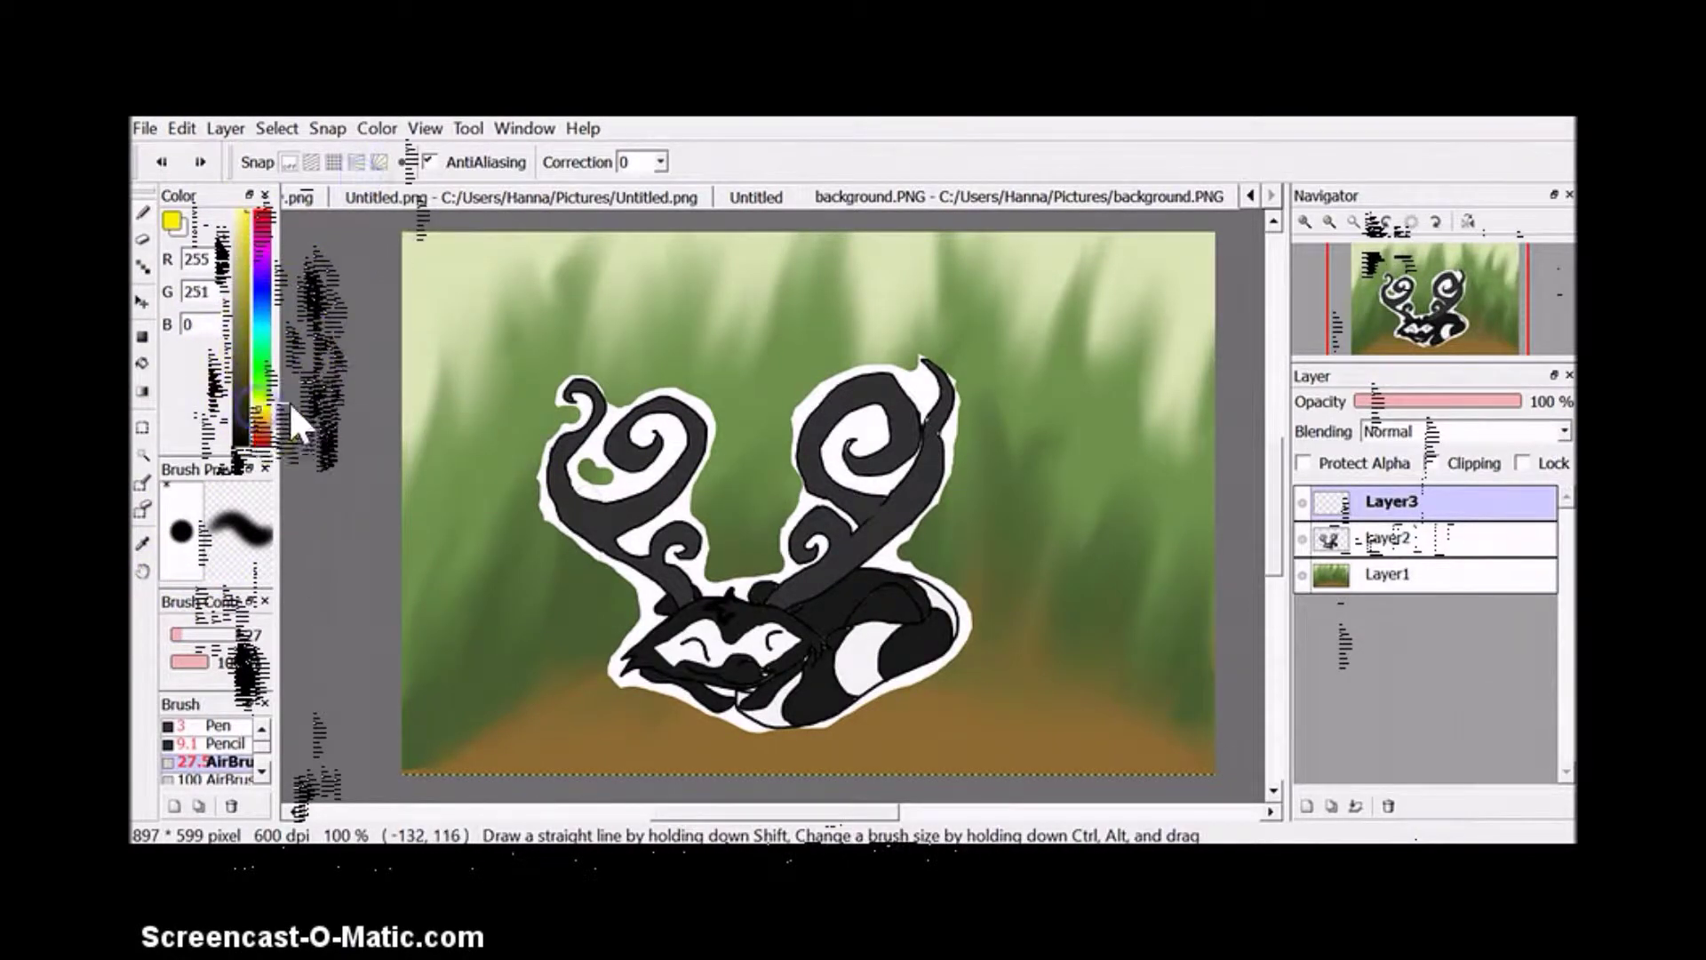
Step: Bucket-fill the white border areas around the creature's antlers and body
key(g)
click(549, 480)
click(800, 711)
click(944, 395)
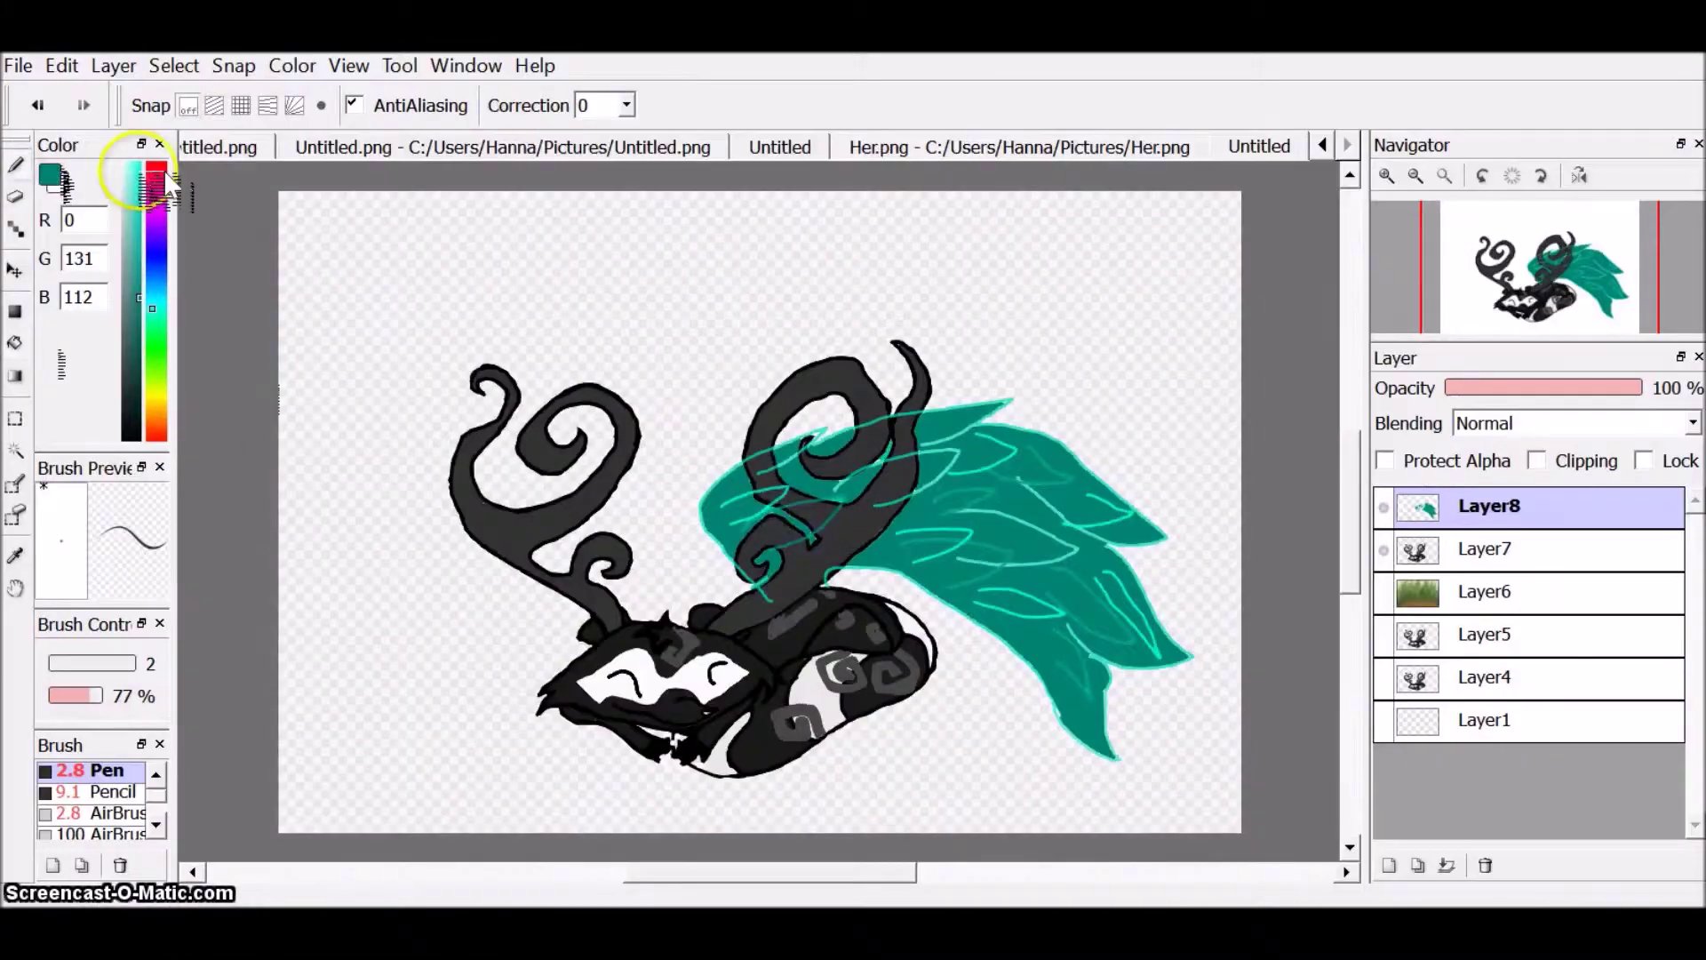
Step: Draw pale teal feather strokes (R 175, G 255, B 243) on the wing and along its front edge on Layer8
alt+click(980, 516)
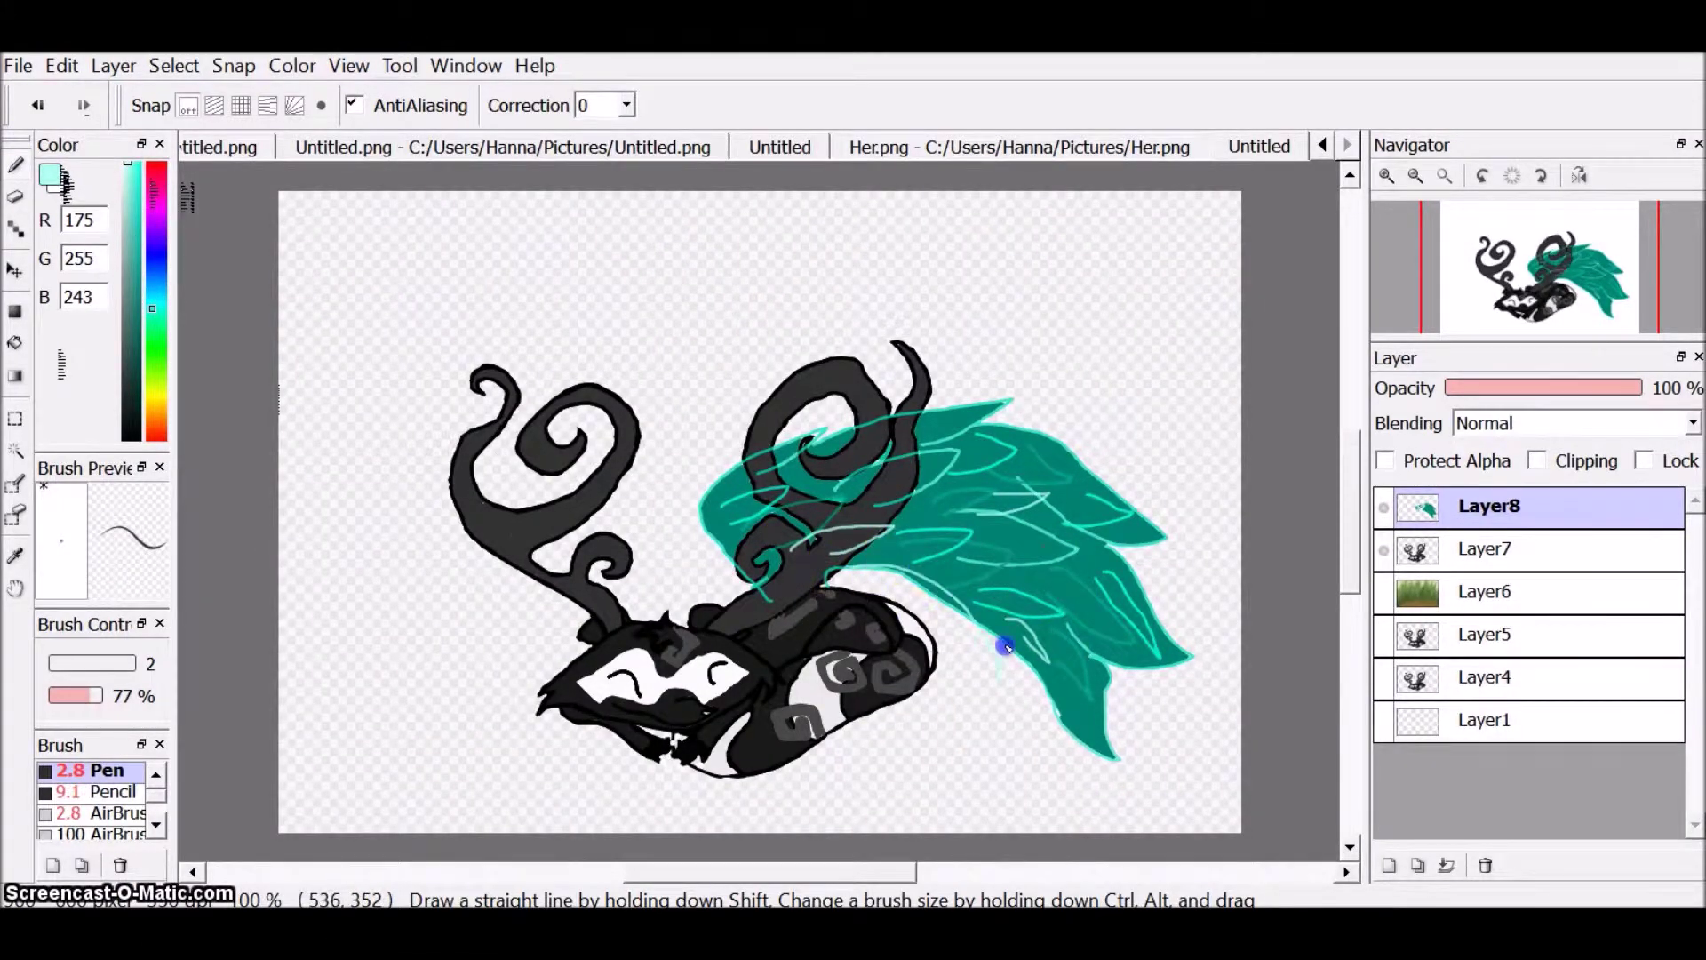
drag(1022, 431, 789, 476)
drag(712, 427, 747, 507)
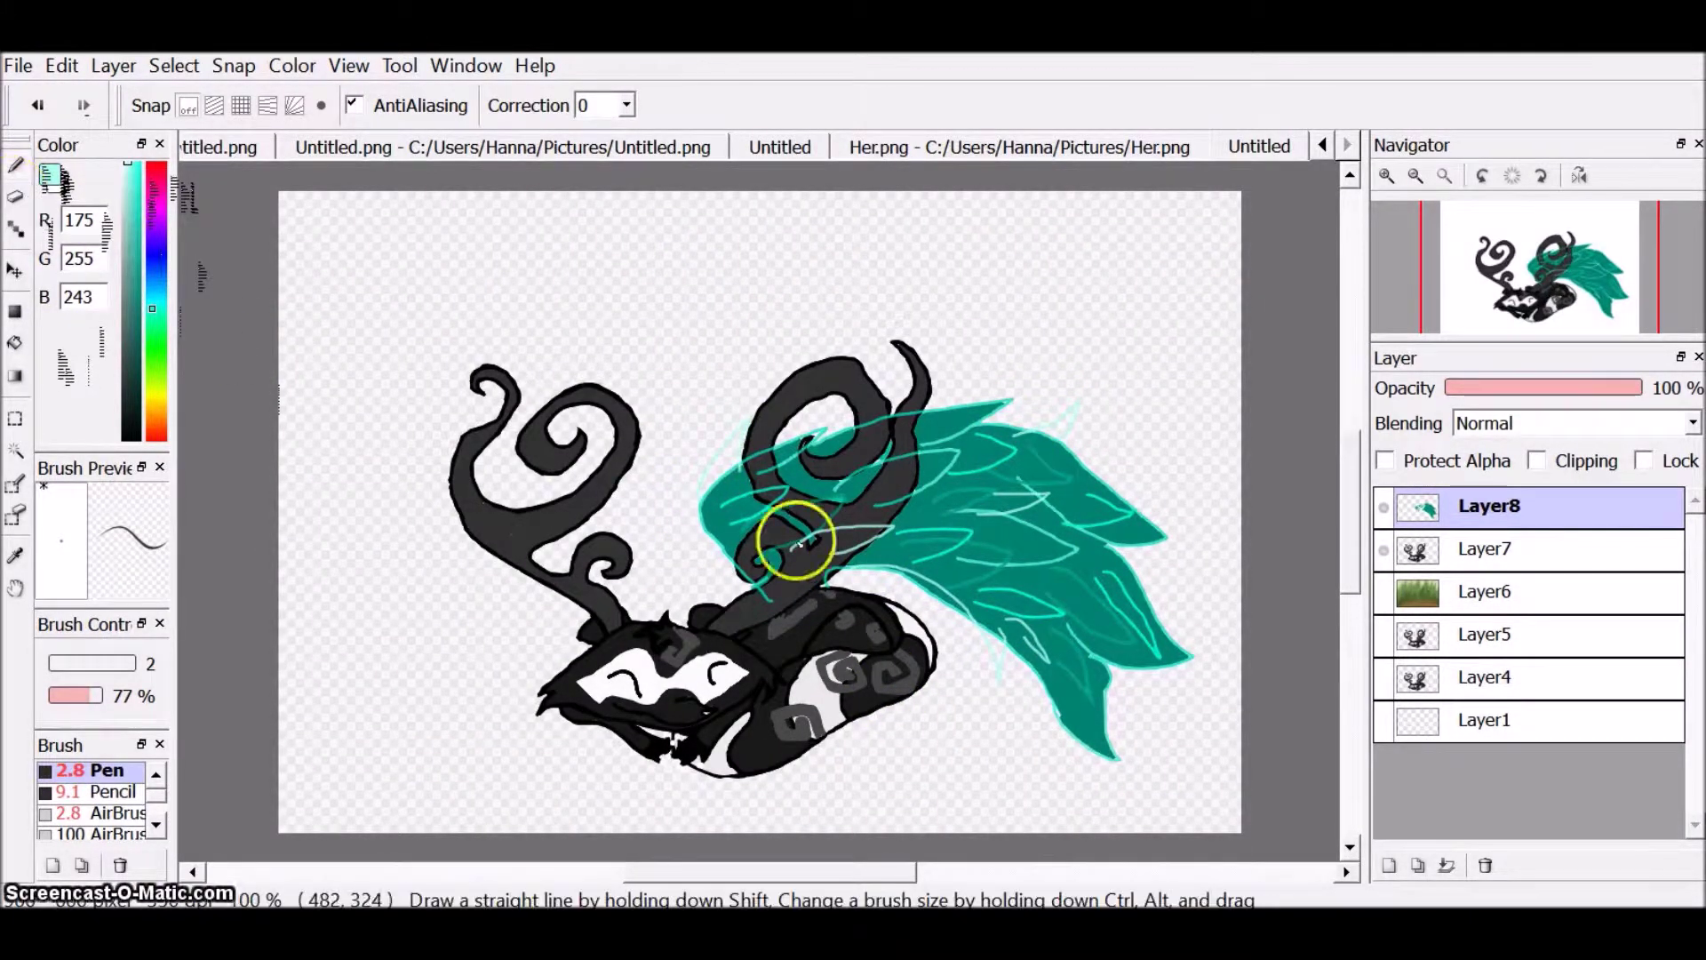
Step: Pick the brighter teal (R 59, G 231, B 207) and draw extra pointed feather tips along the wing's outer edges
right_click(1039, 528)
drag(924, 409, 978, 368)
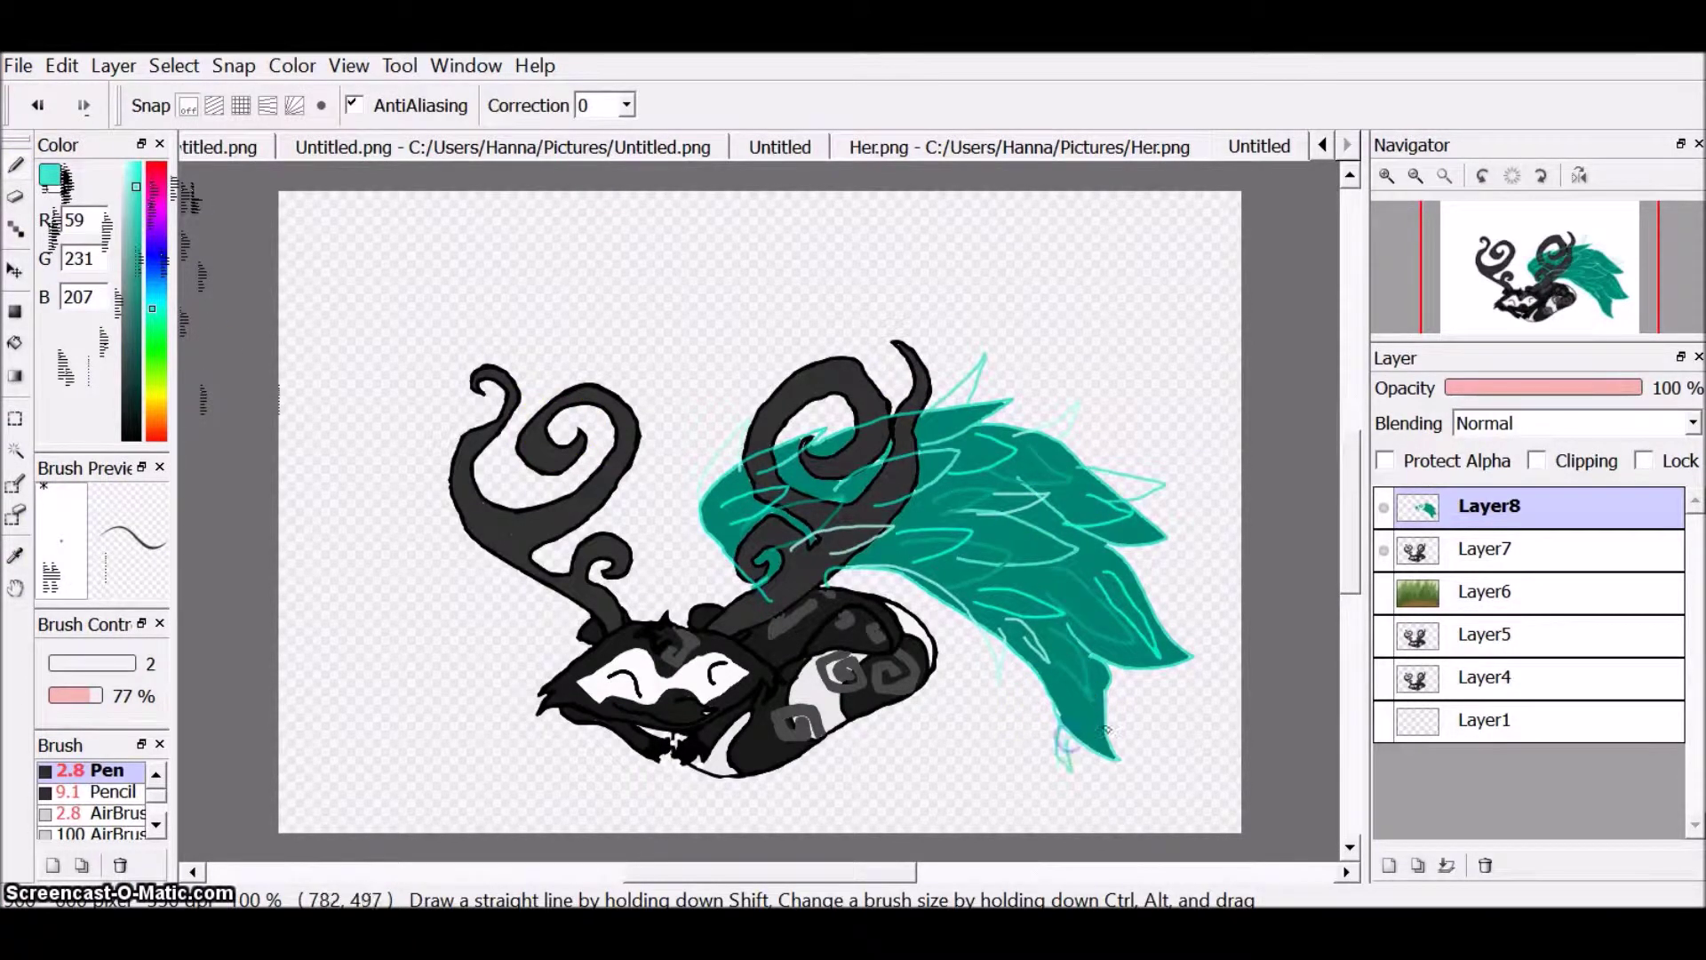
drag(1182, 663, 1172, 716)
Step: Fill the wing's feathers with black (RGB 0) on Layer8, keeping the teal feather outlines
click(237, 230)
key(g)
click(1009, 610)
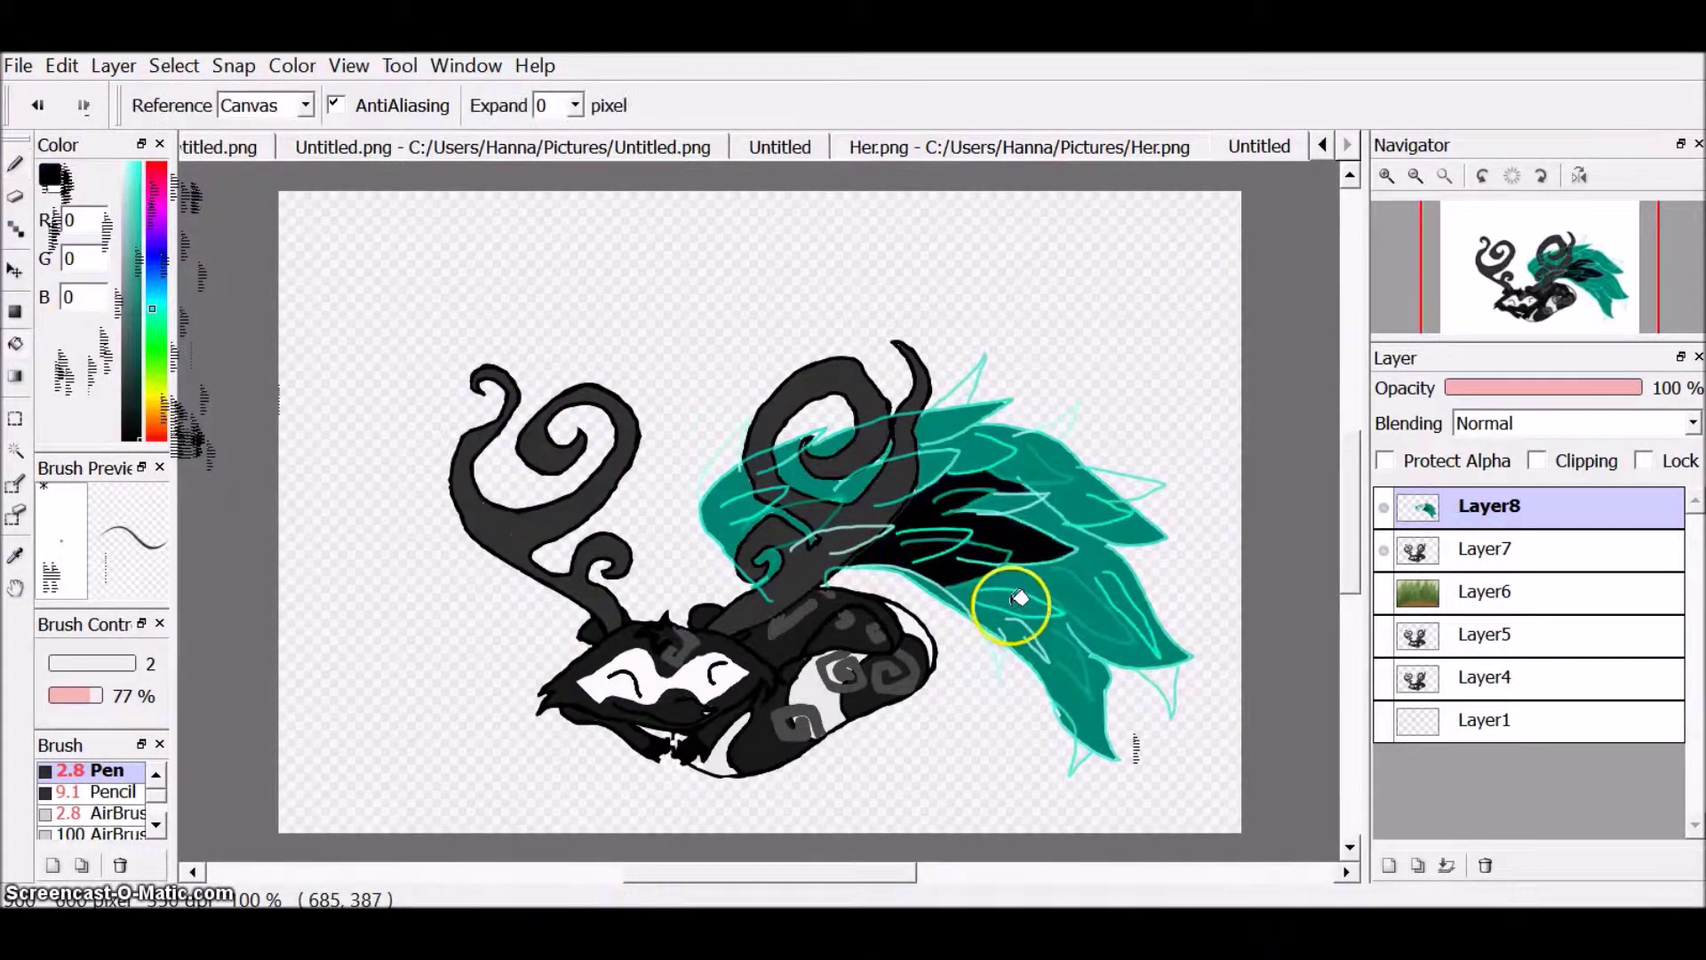
click(1022, 463)
click(731, 495)
click(800, 515)
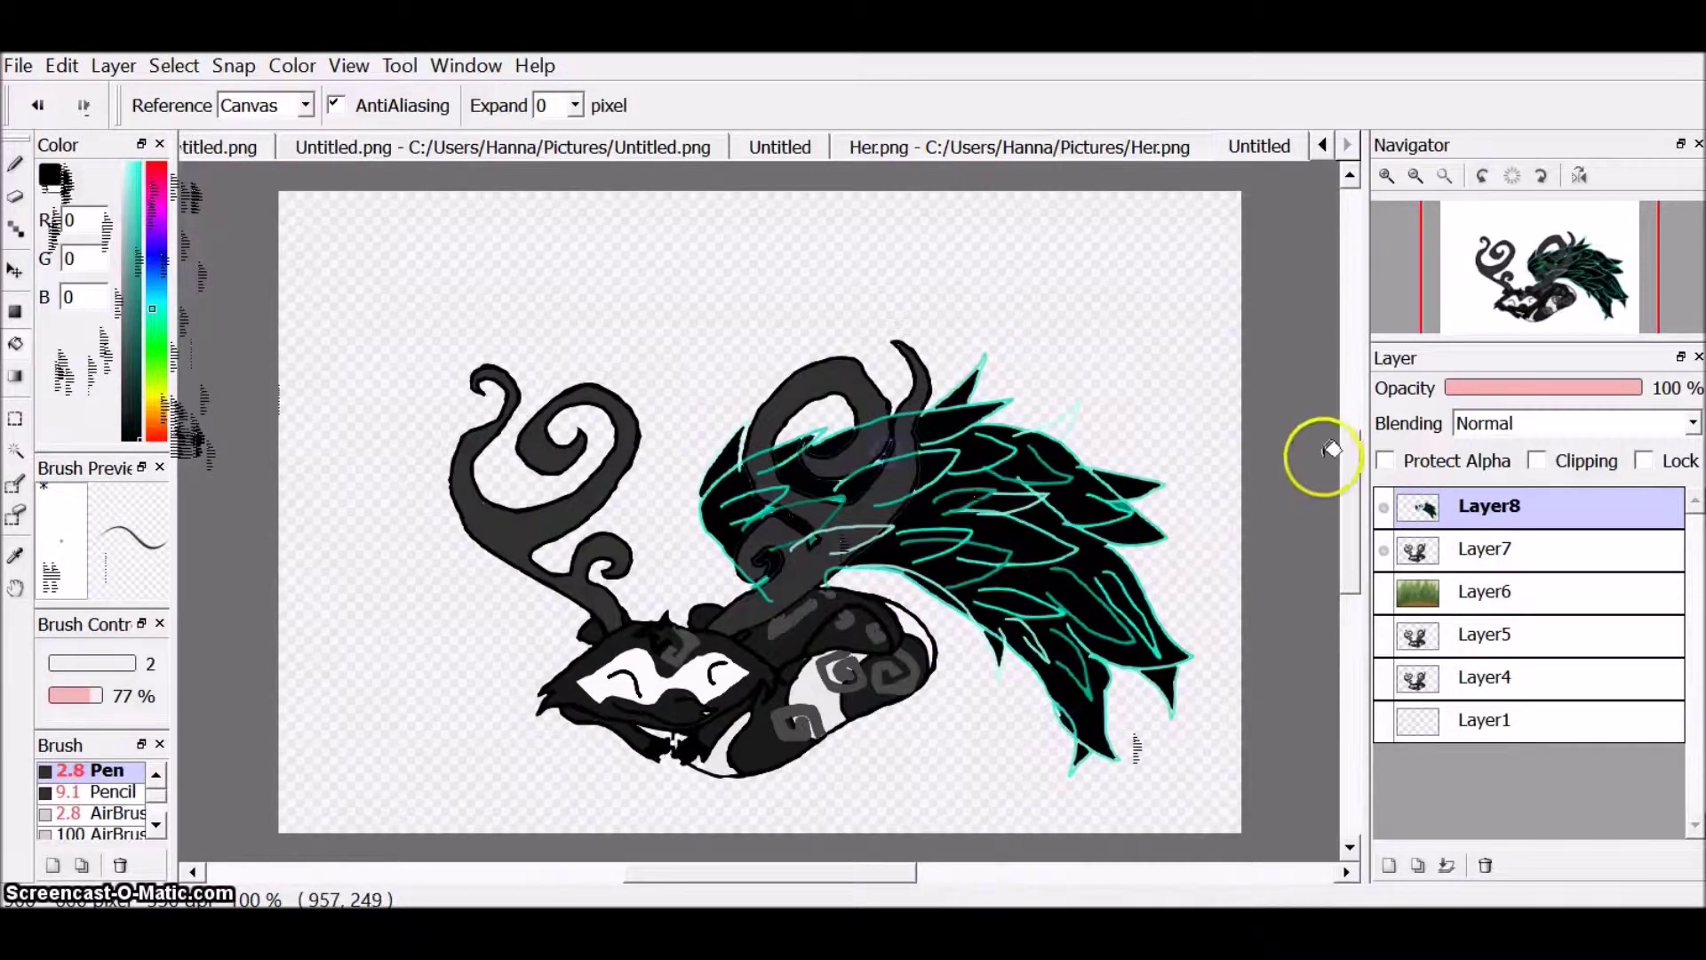
Step: Undo the black feather fills and refill the wing's feathers with dark teal (R 7, G 47, B 45)
key(ctrl+z)
key(ctrl+z)
key(ctrl+z)
key(ctrl+z)
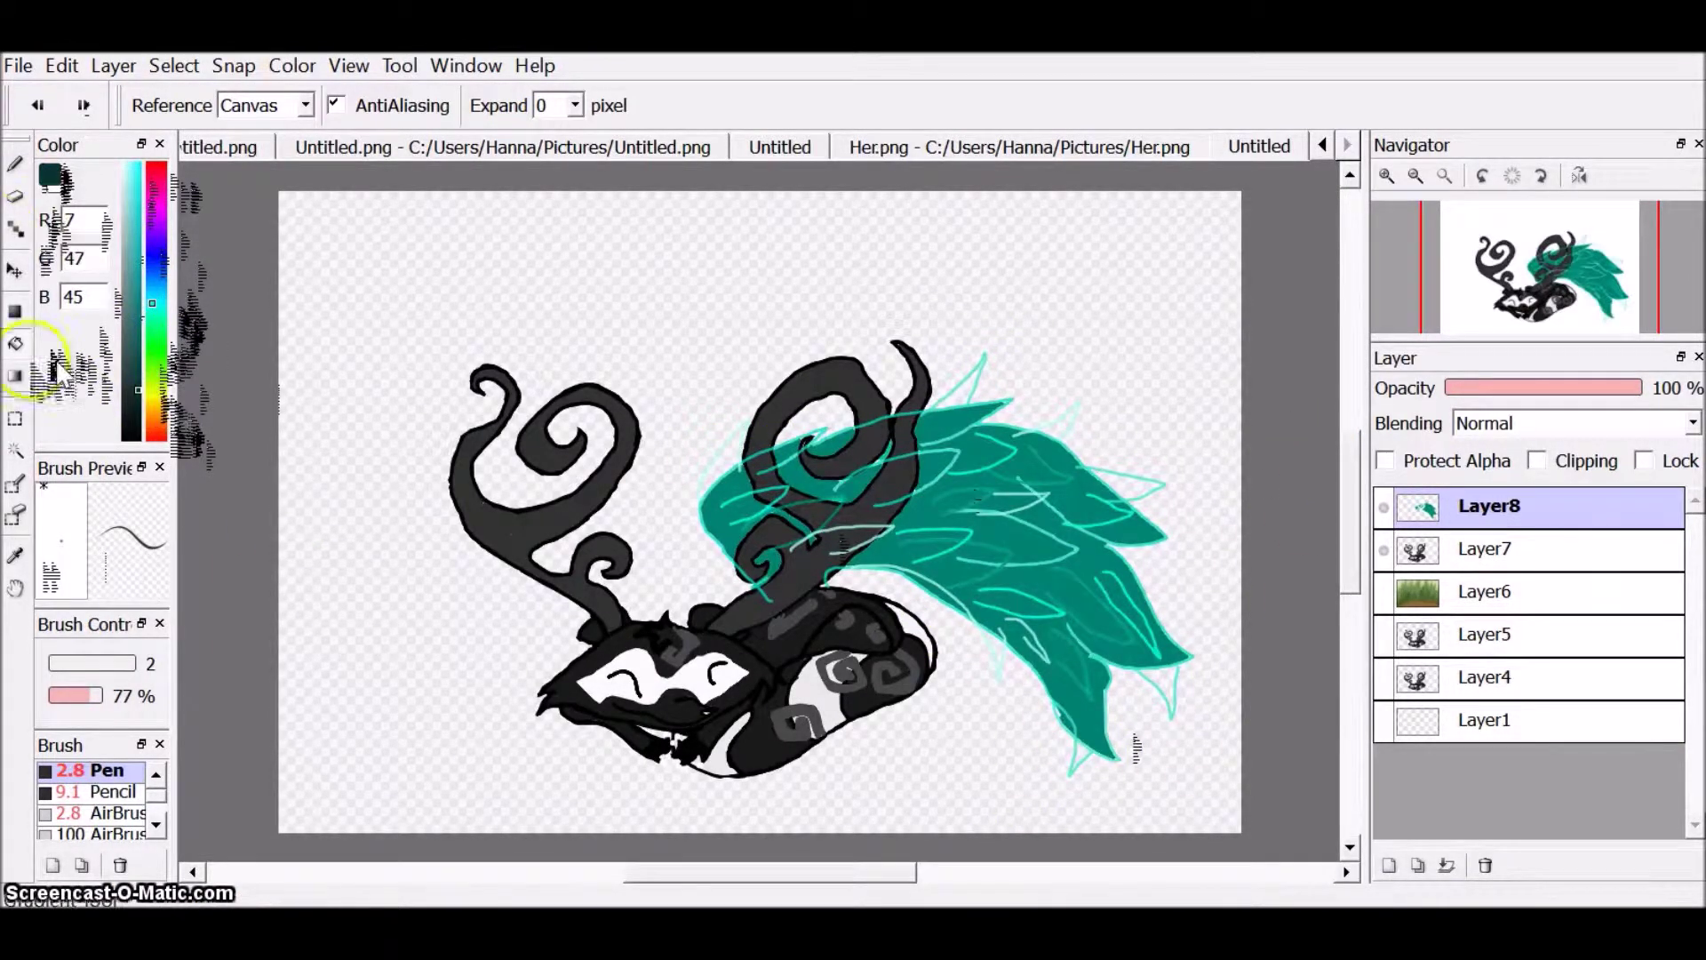
click(978, 533)
click(1067, 622)
click(1131, 507)
click(942, 467)
click(798, 442)
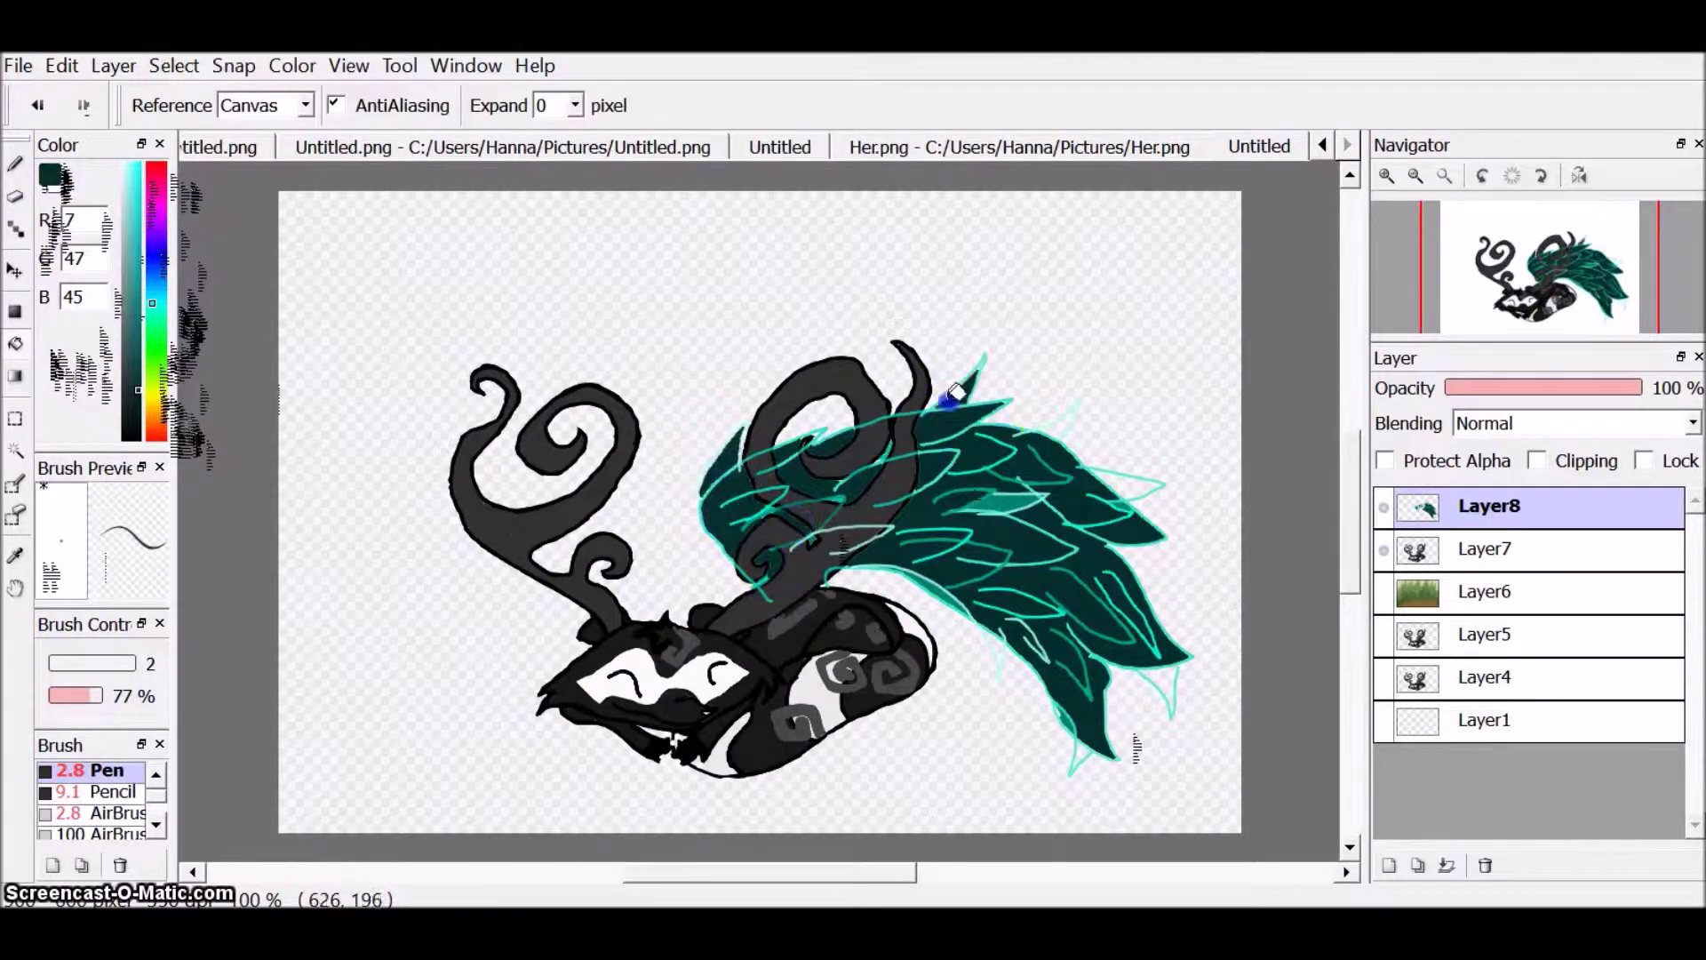
Step: Erase the teal feather strokes that cross the antler in front of the wing
click(1386, 175)
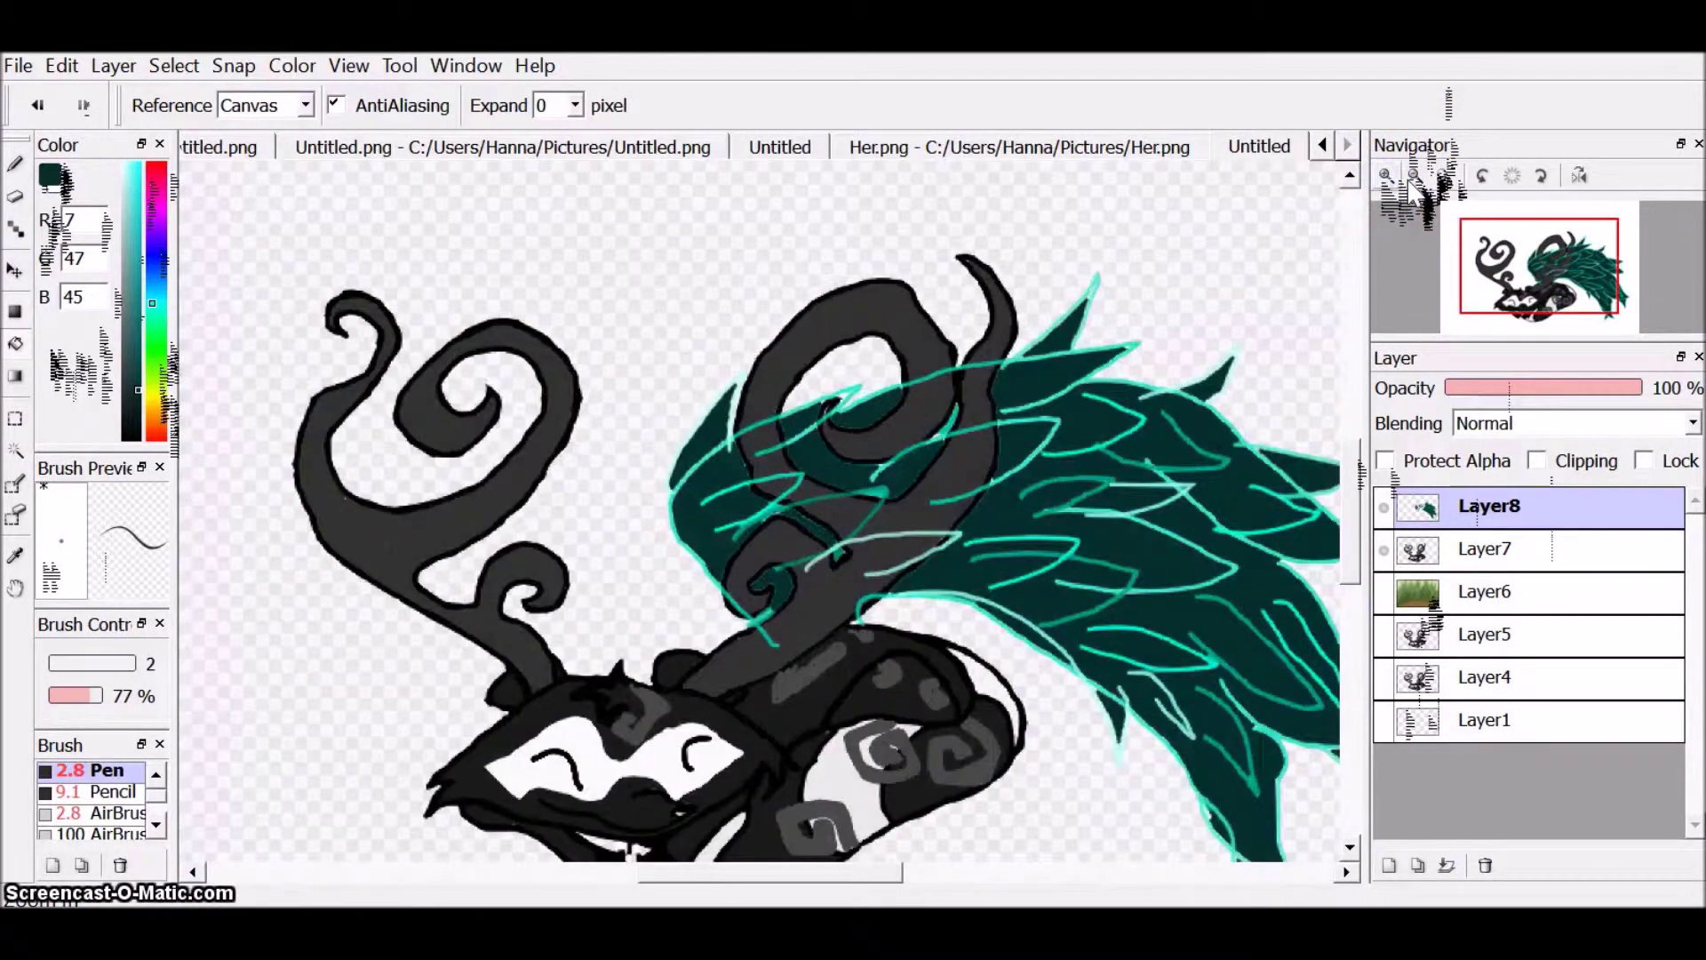
click(1386, 175)
key(b)
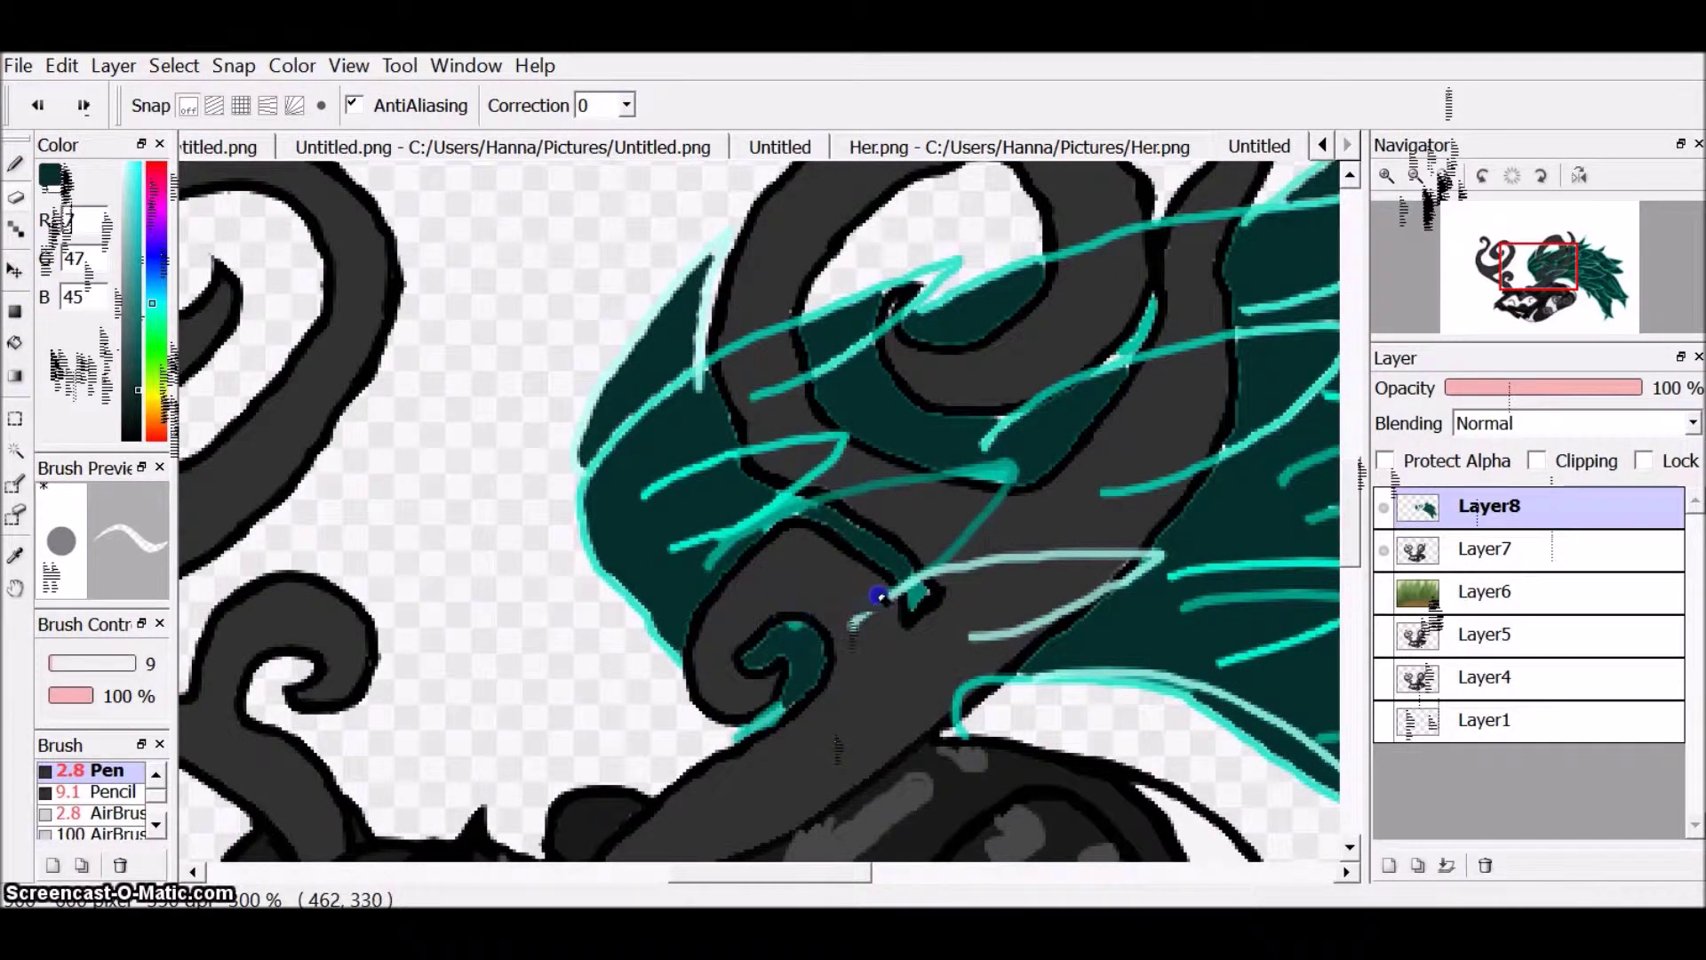
Step: Save the drawing as WindWing.png
key(ctrl+s)
text(WindWing.png)
key(Return)
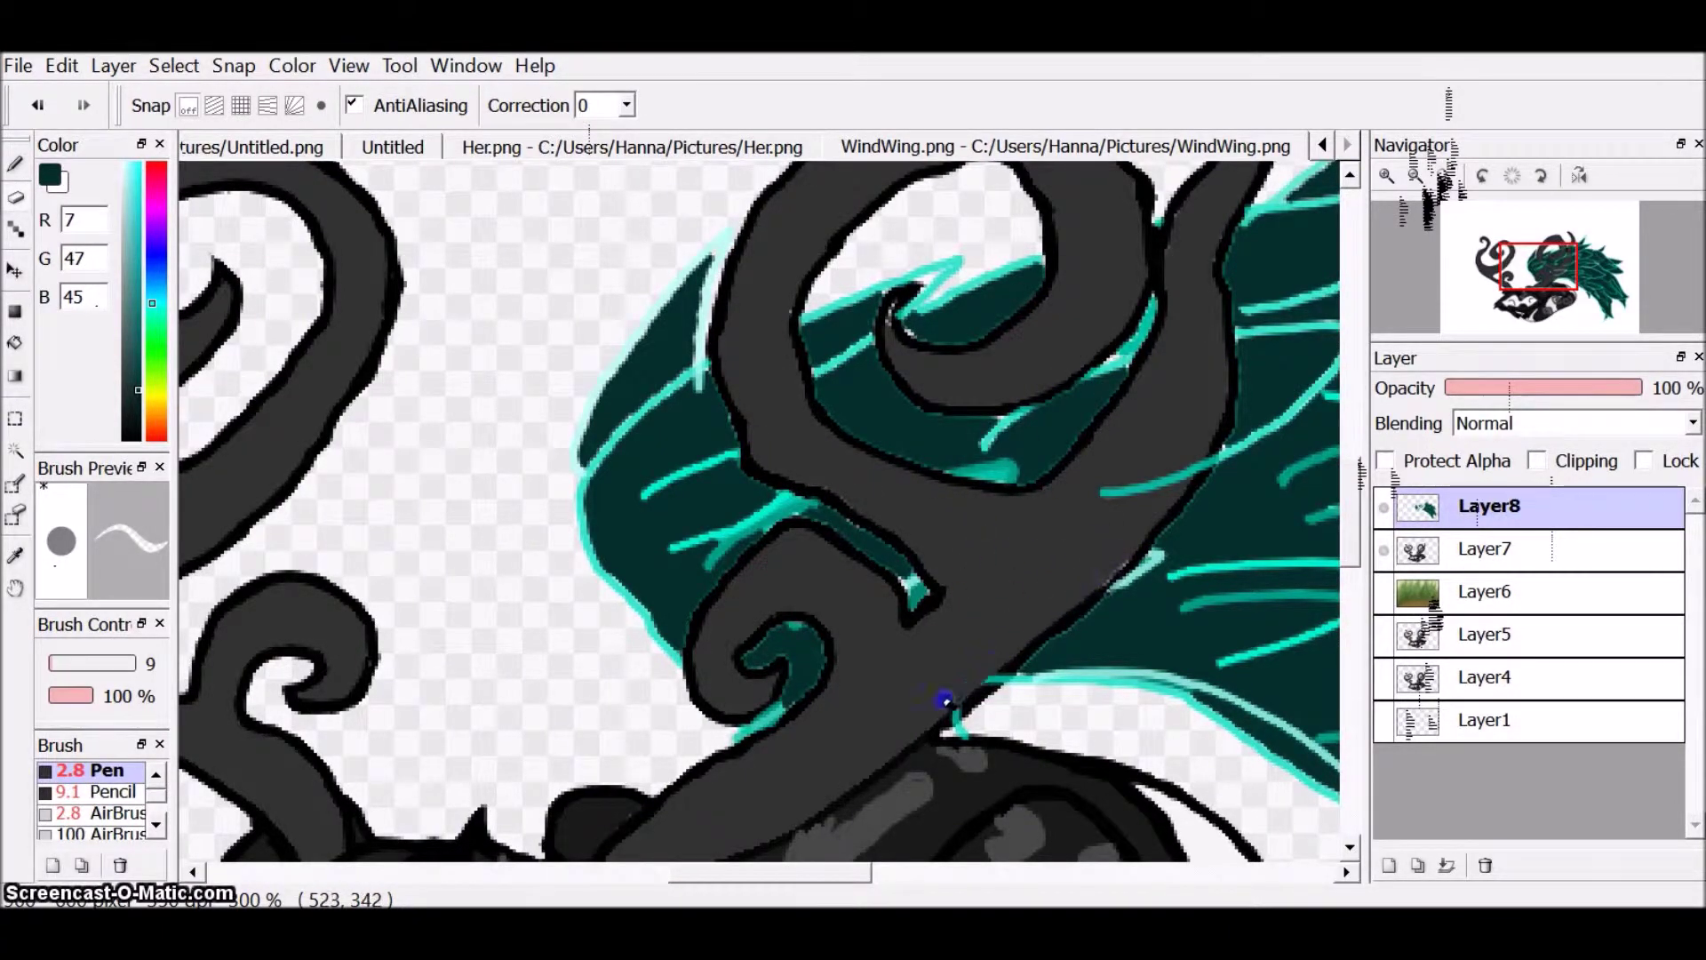
Step: Outline a second, rear wing in teal (R 59, G 231, B 207) and fill it with dark teal (R 9, G 31, B 30)
scroll(1204, 462, down, 5)
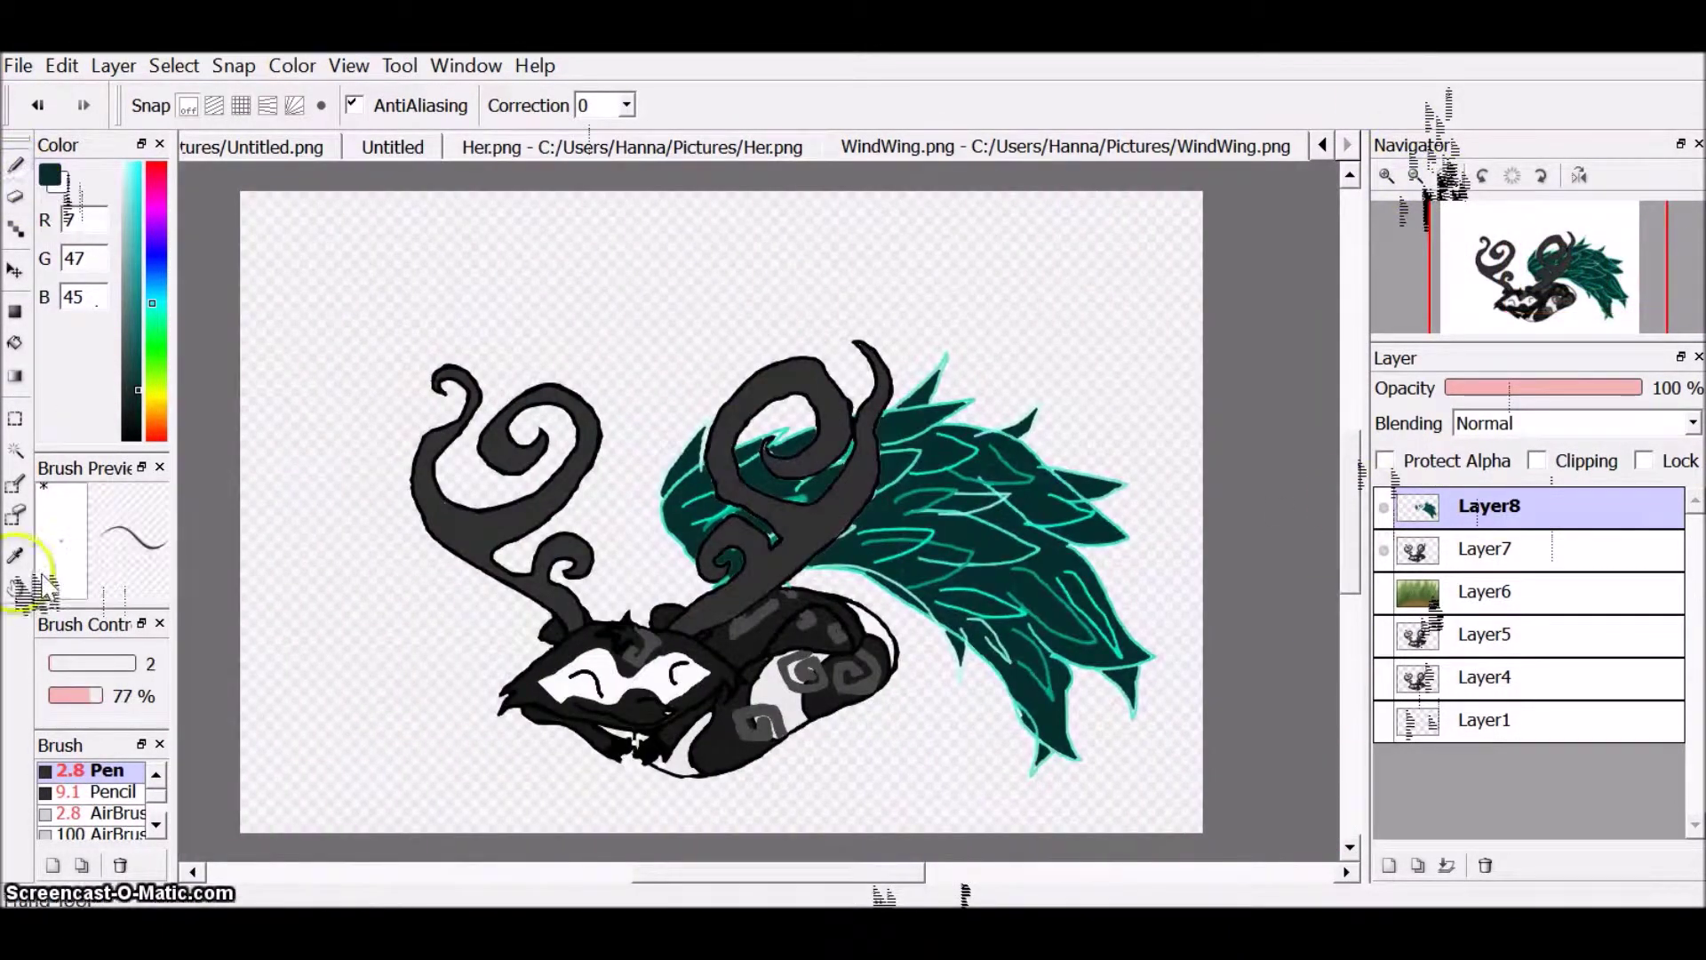
click(15, 166)
drag(694, 604, 644, 557)
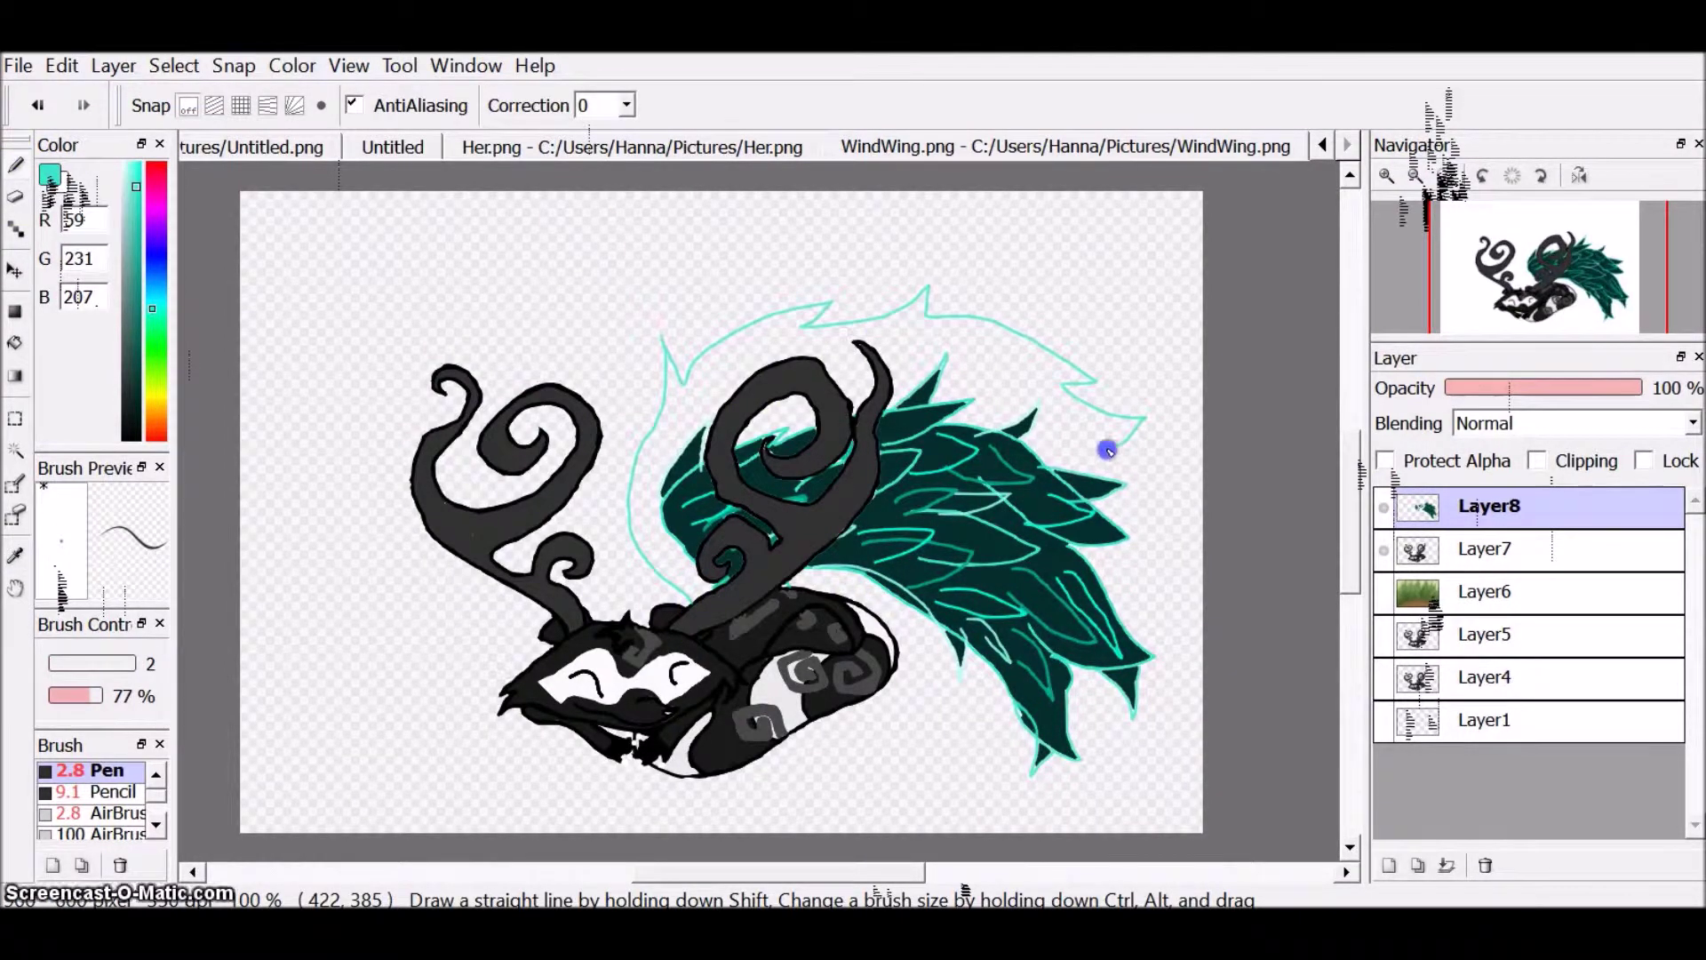
alt+click(706, 512)
key(g)
click(790, 404)
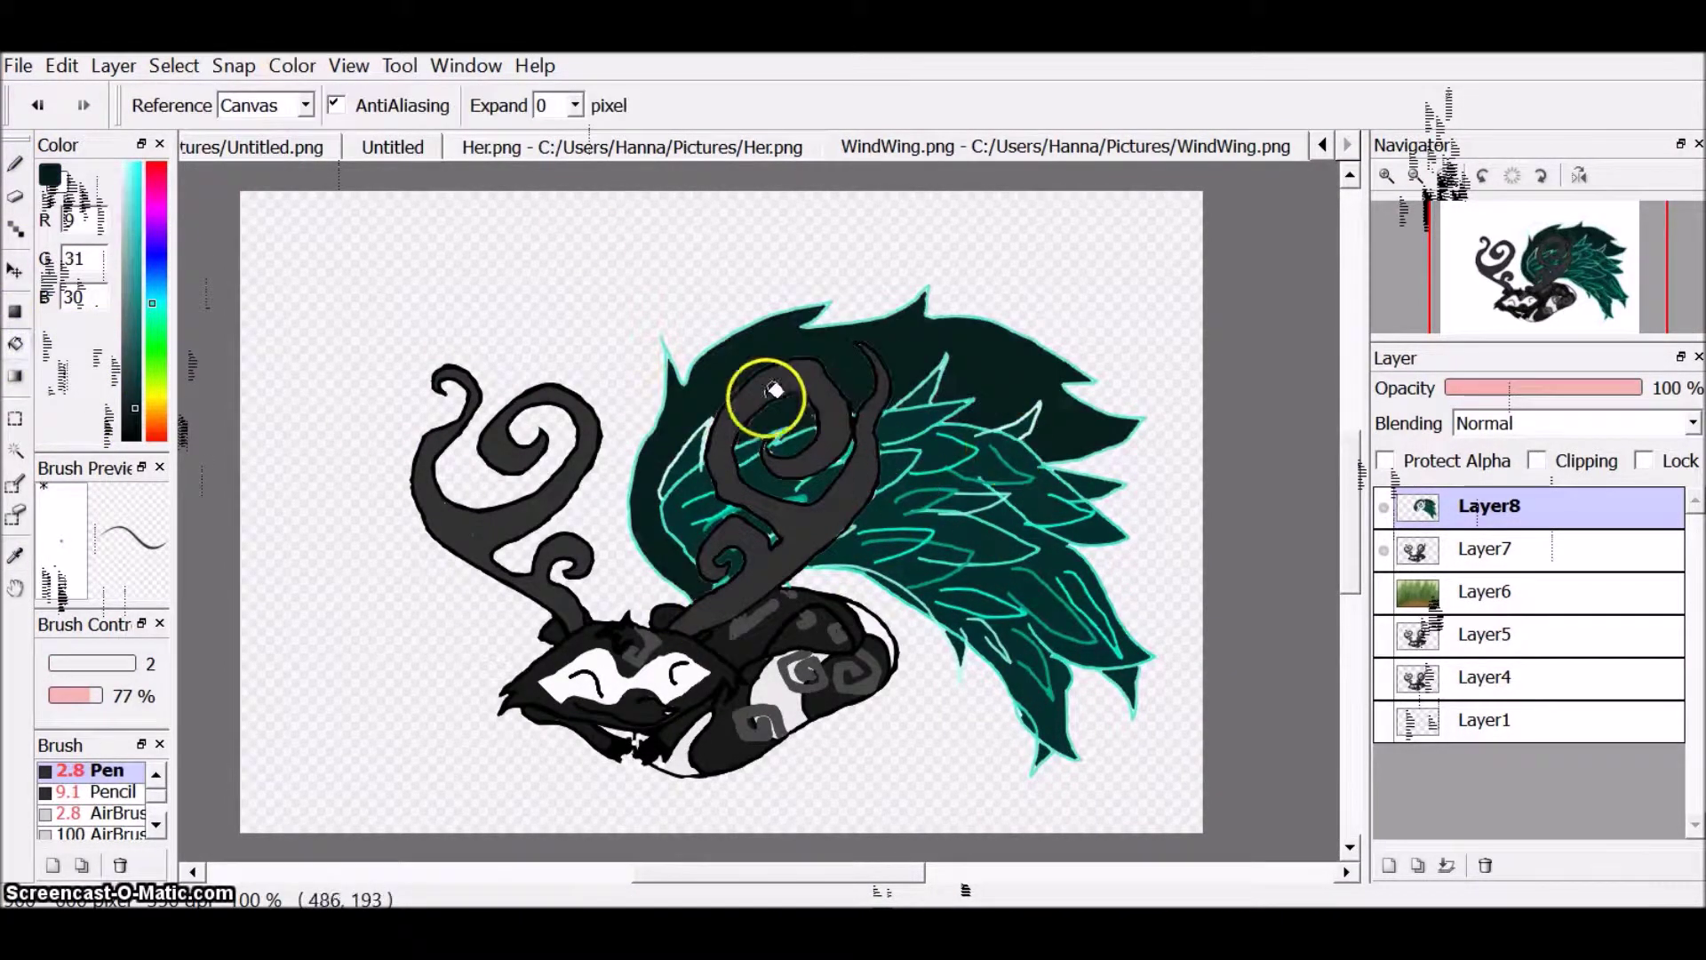
Step: Draw extra pointed feather tips along the rear wing's outer edge and fill them with dark teal (R 0, G 40, B 39)
alt+click(1001, 495)
key(b)
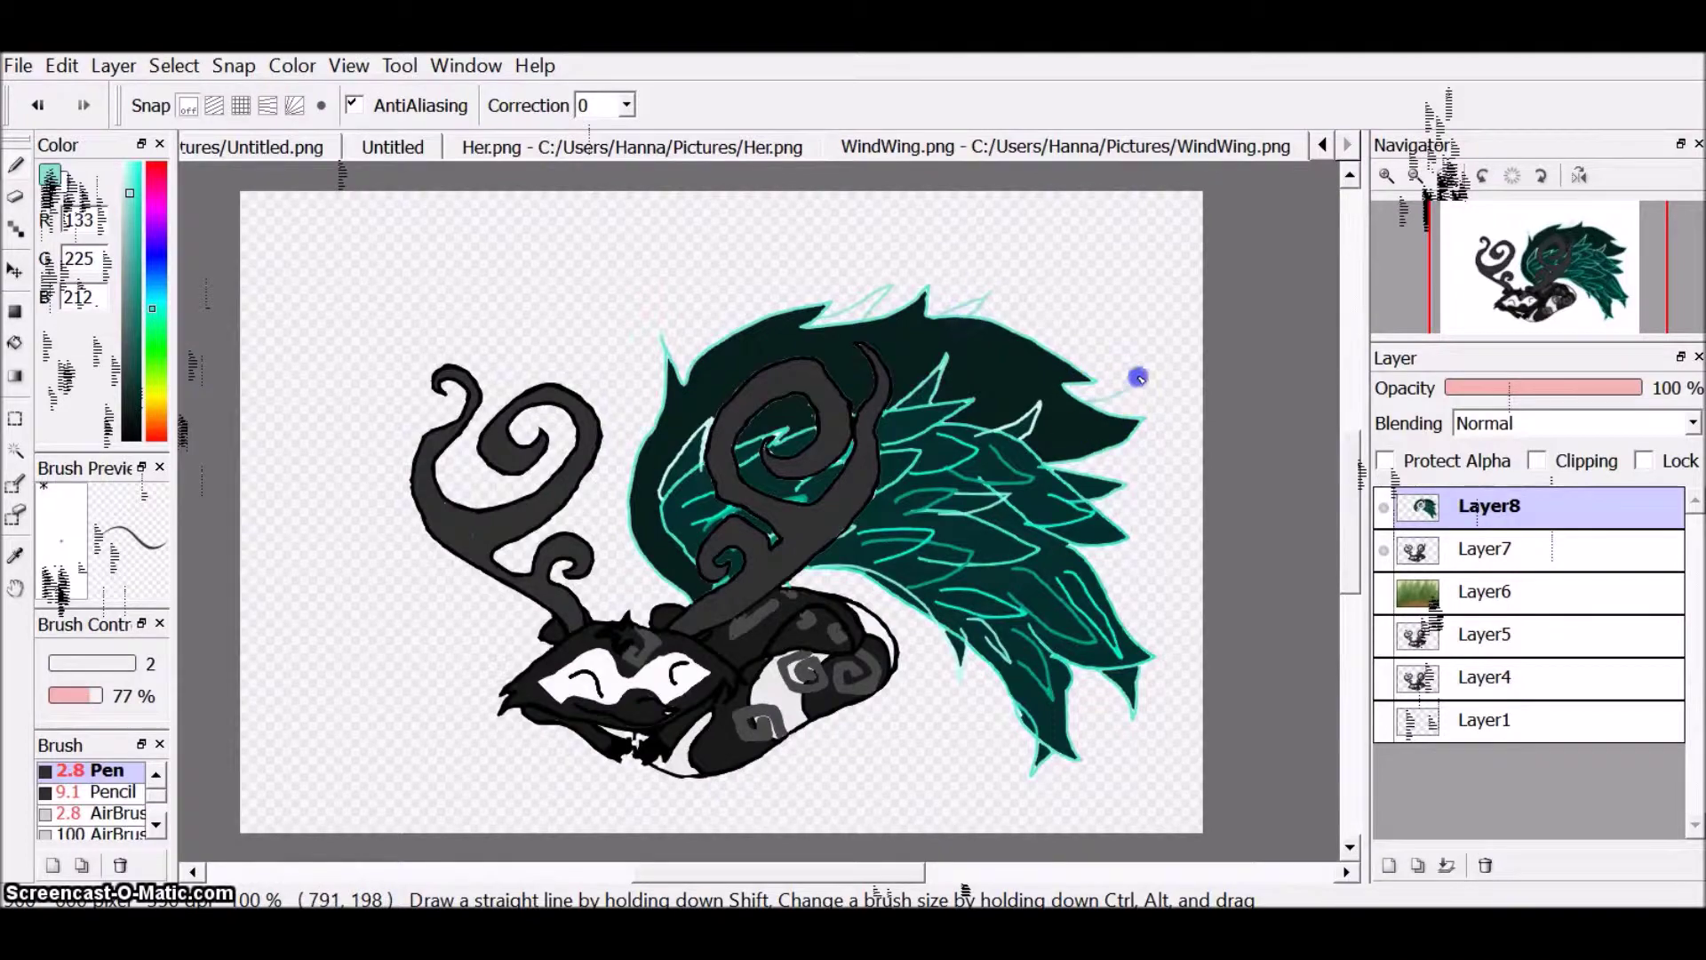
alt+click(944, 525)
drag(702, 347, 754, 296)
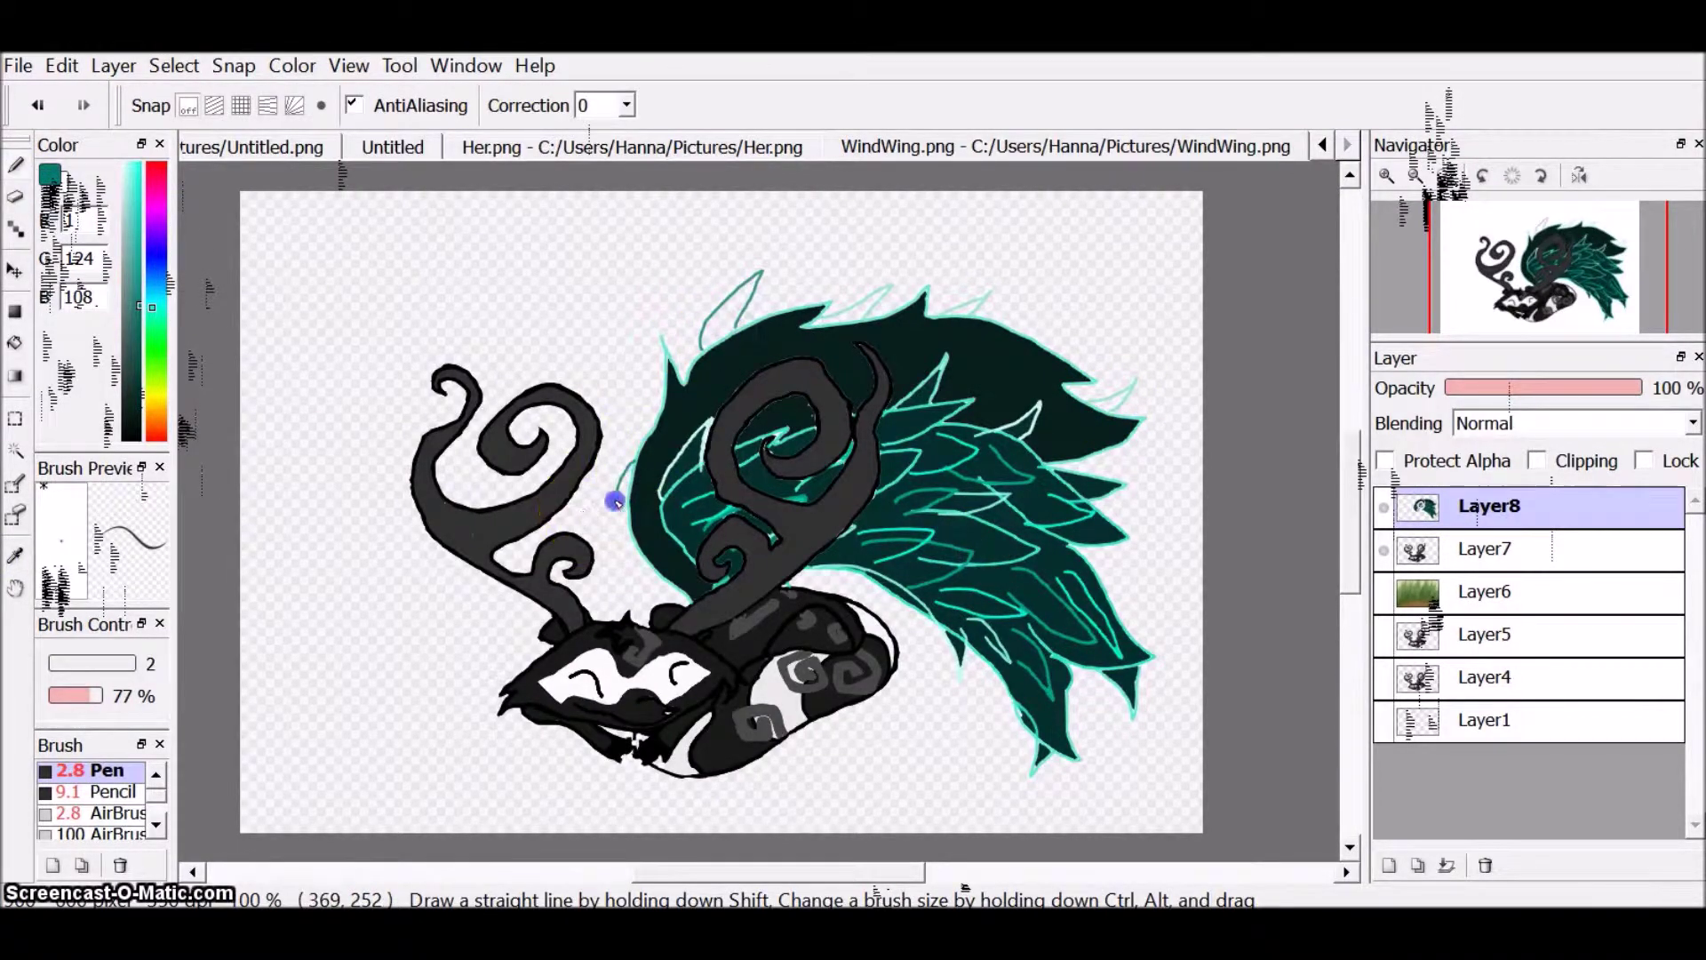
drag(627, 475, 619, 551)
alt+click(616, 473)
key(g)
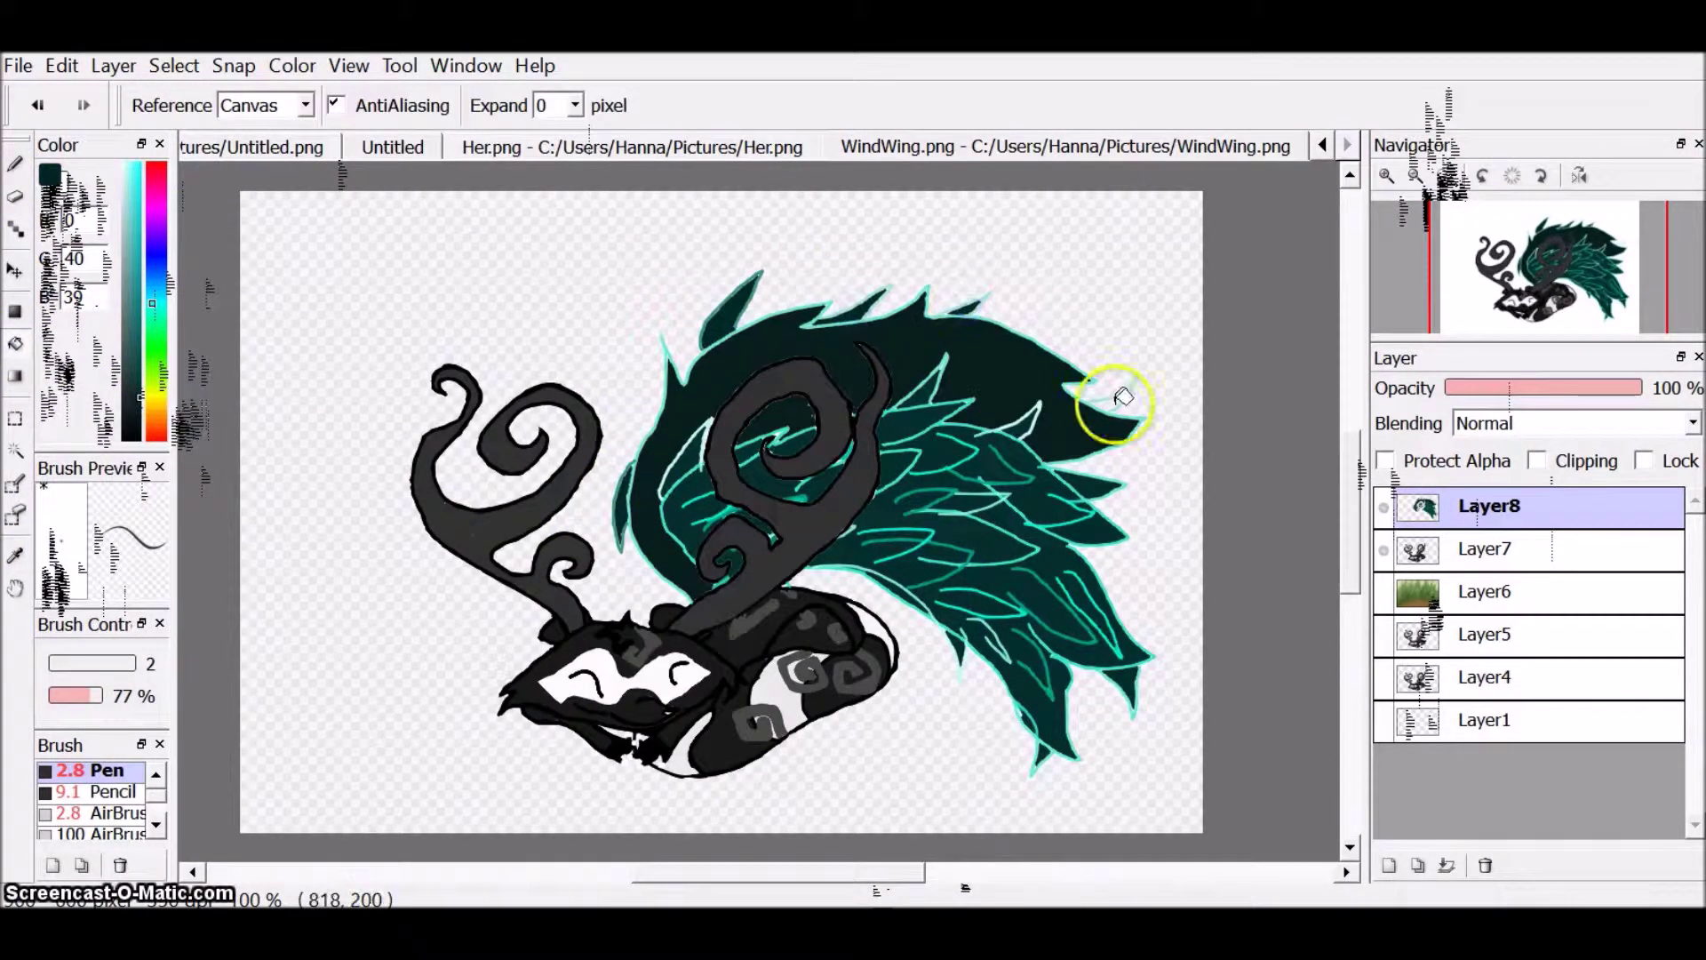
Step: Show the grassy background on Layer6 and save the picture
click(1385, 593)
click(18, 65)
click(63, 248)
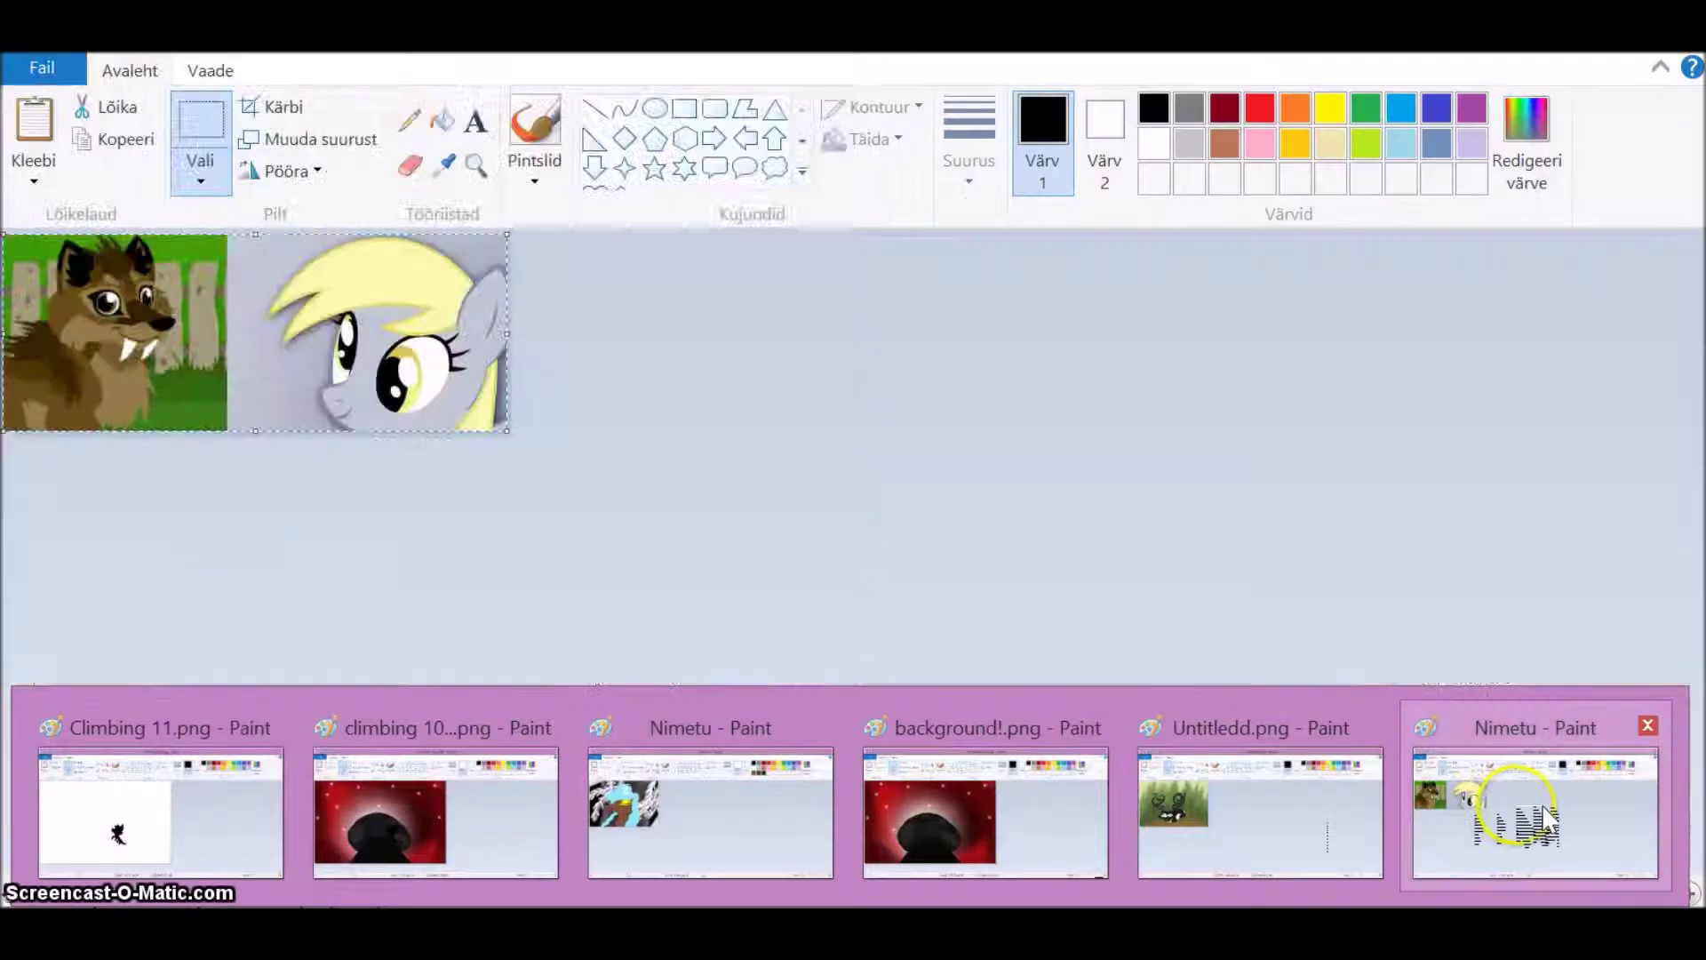
Step: Switch to Paint and open the winged creature picture at 50% zoom
click(1523, 800)
double_click(1147, 400)
click(915, 495)
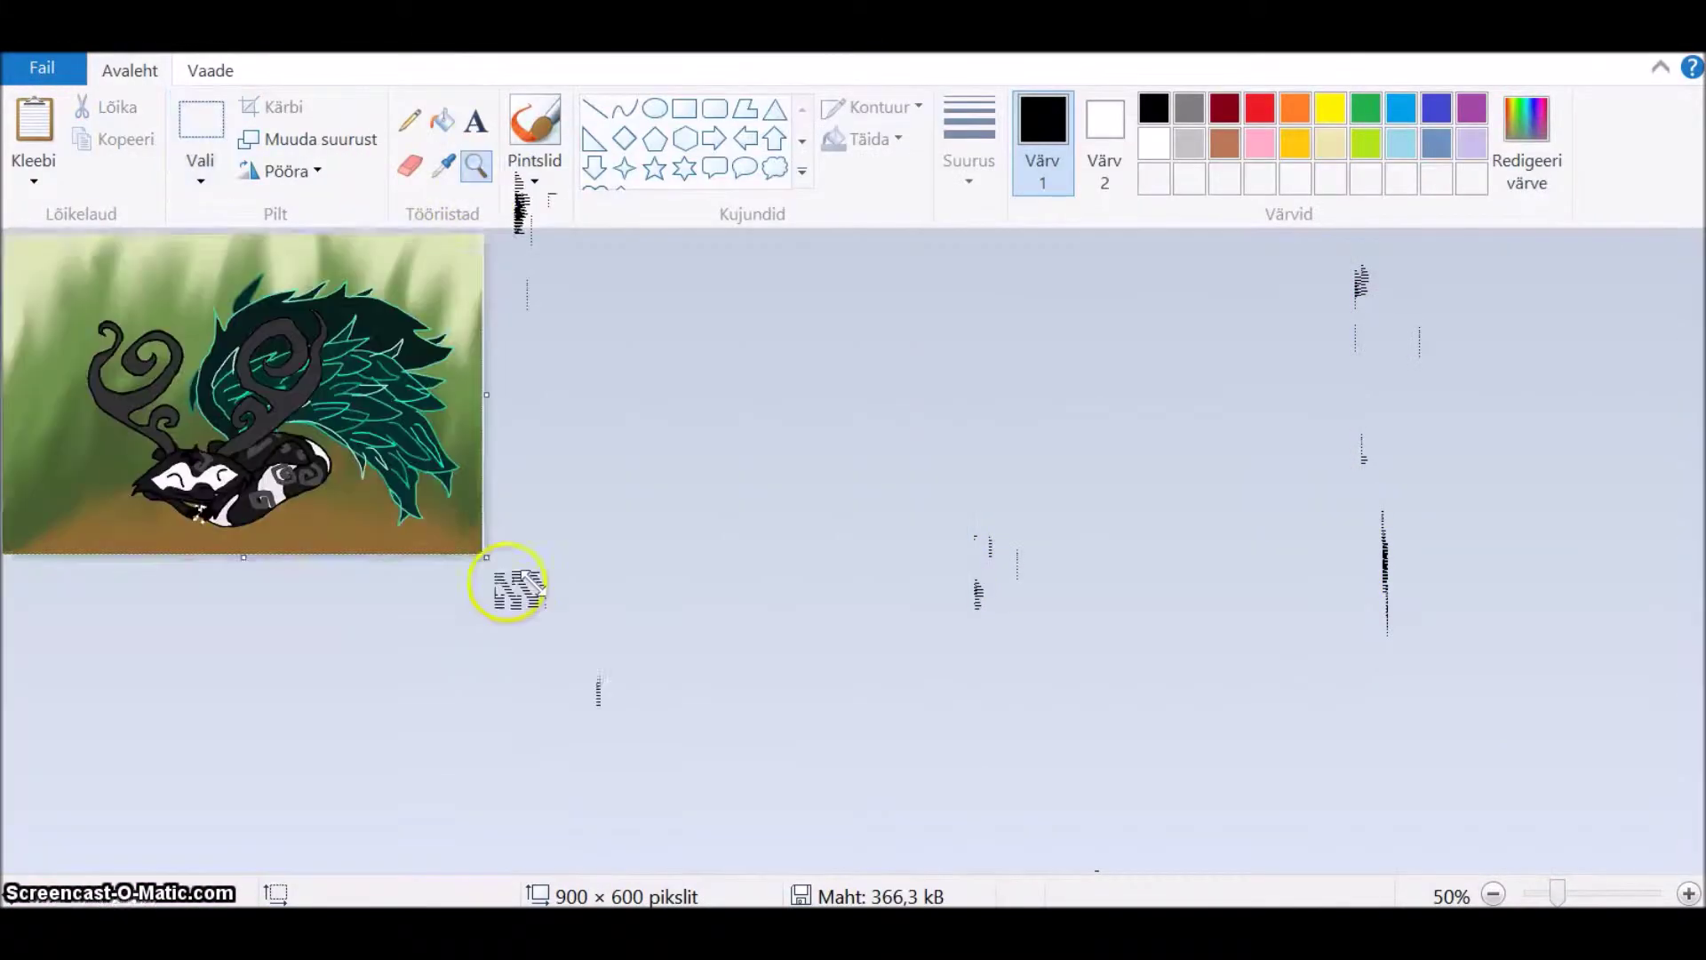
Step: Open WindWing.png from the Pildid folder in GIMP for smudging
click(347, 835)
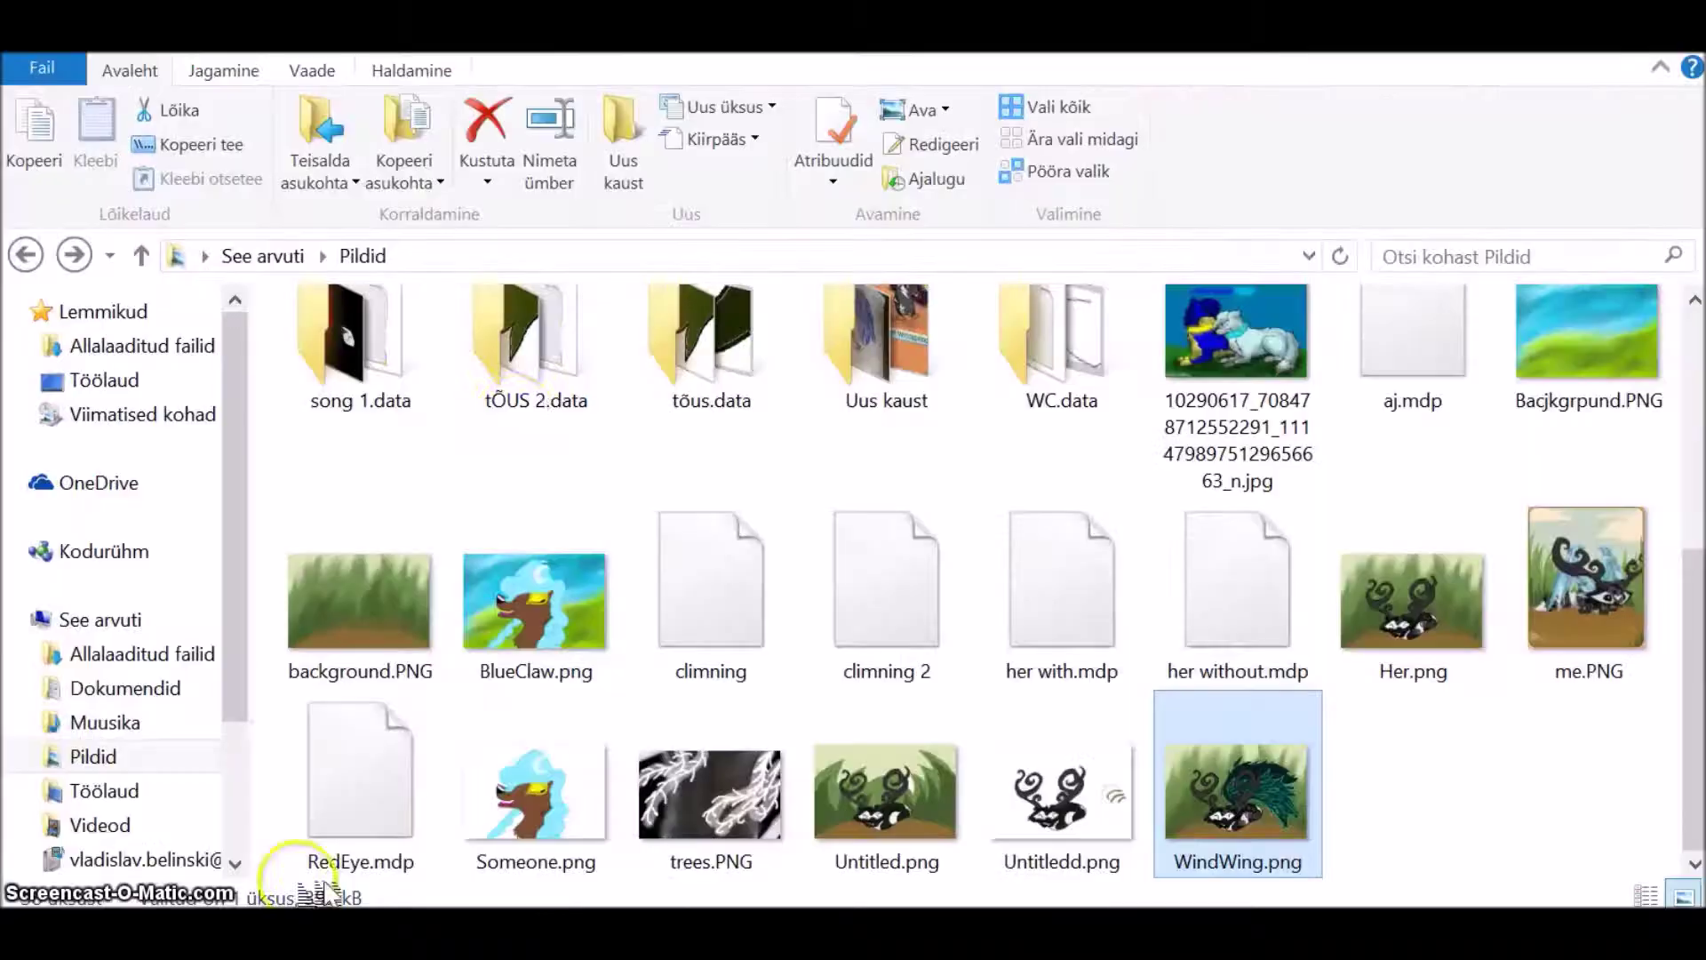
click(360, 347)
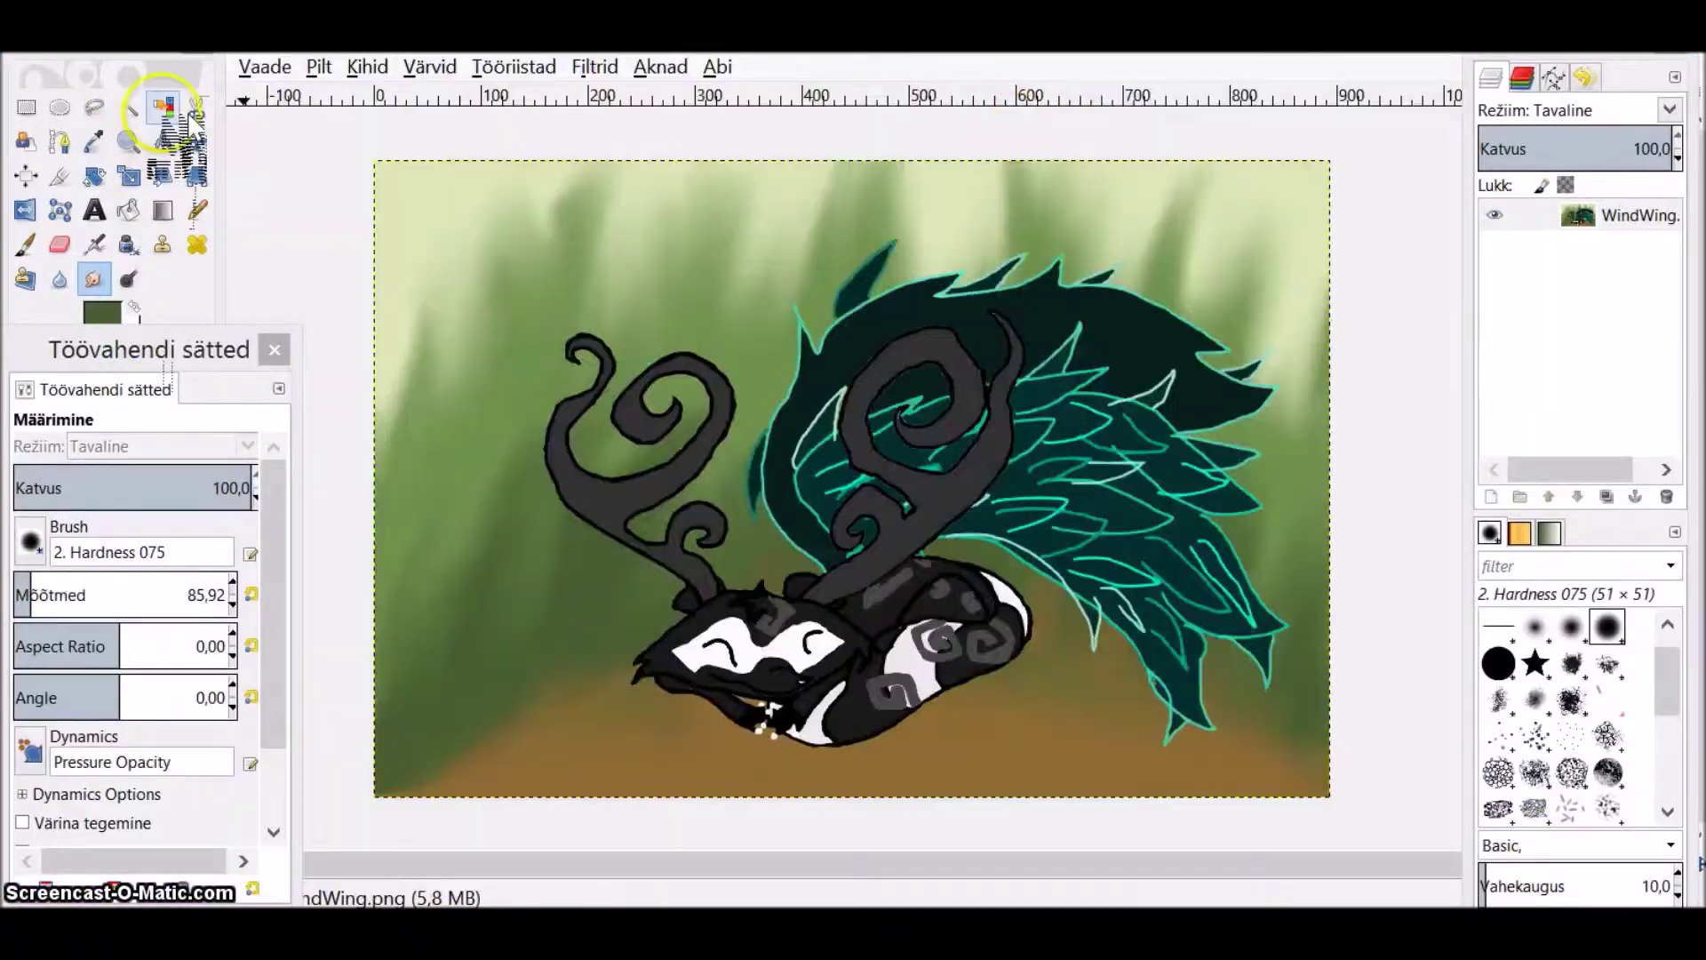
click(107, 182)
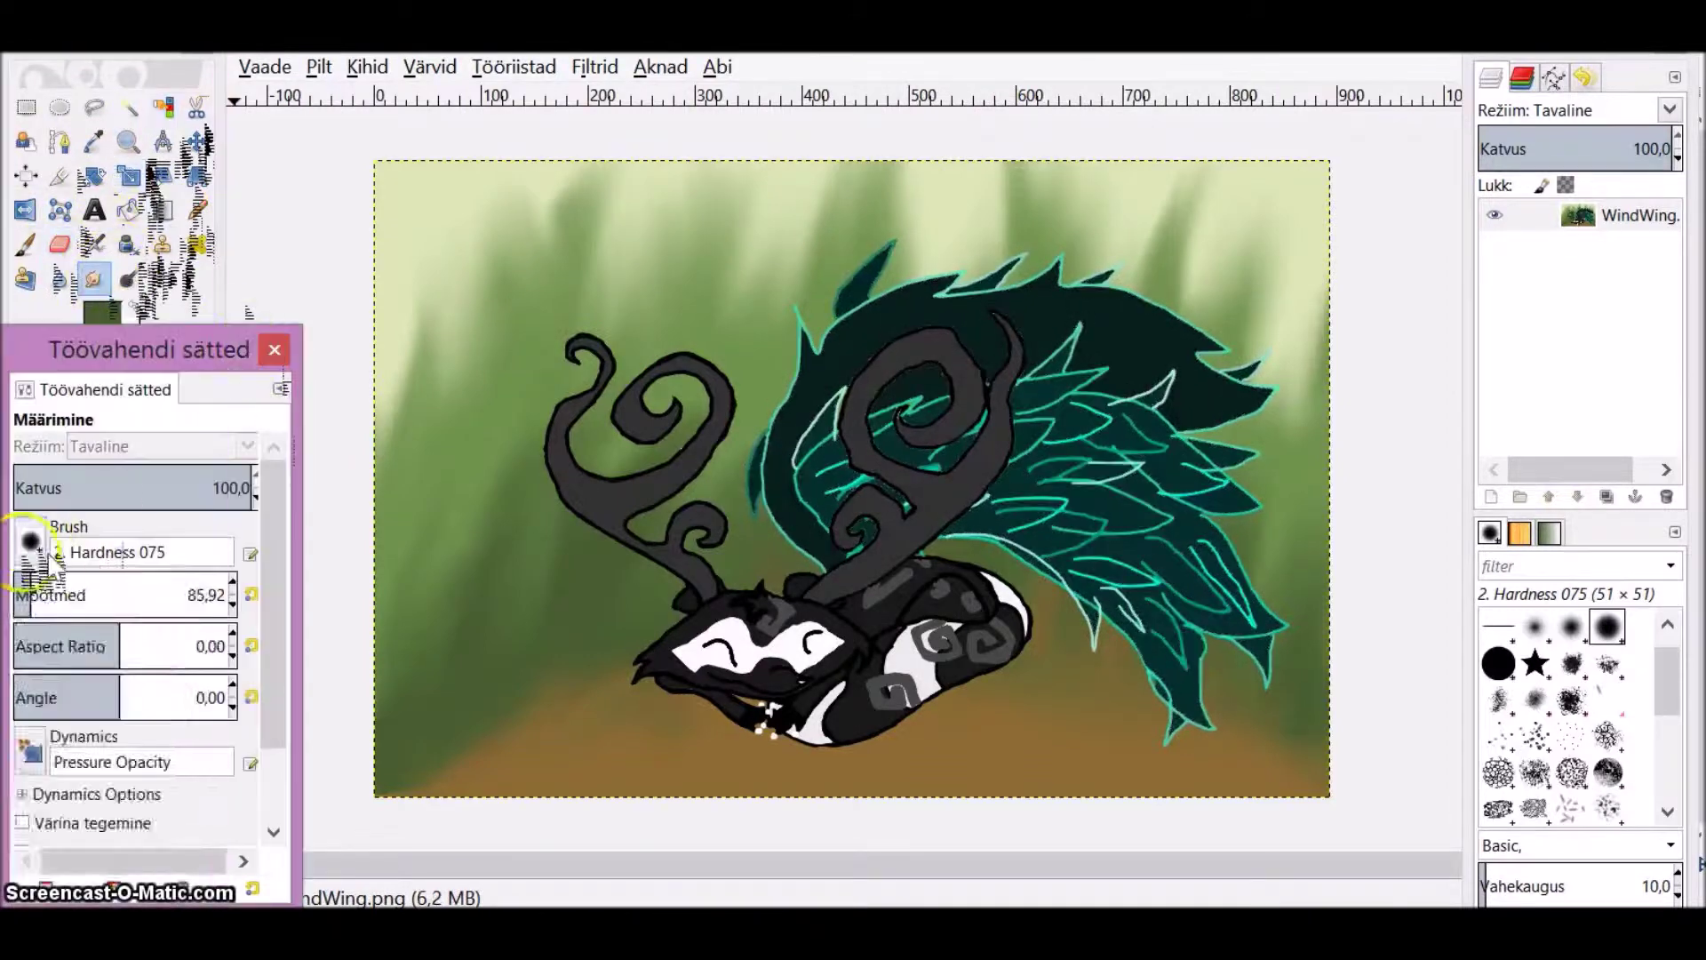
Step: Set the Smudge tool to the Bristles 02 brush at size 70,93, undoing the trial smudge on the wing
click(1064, 525)
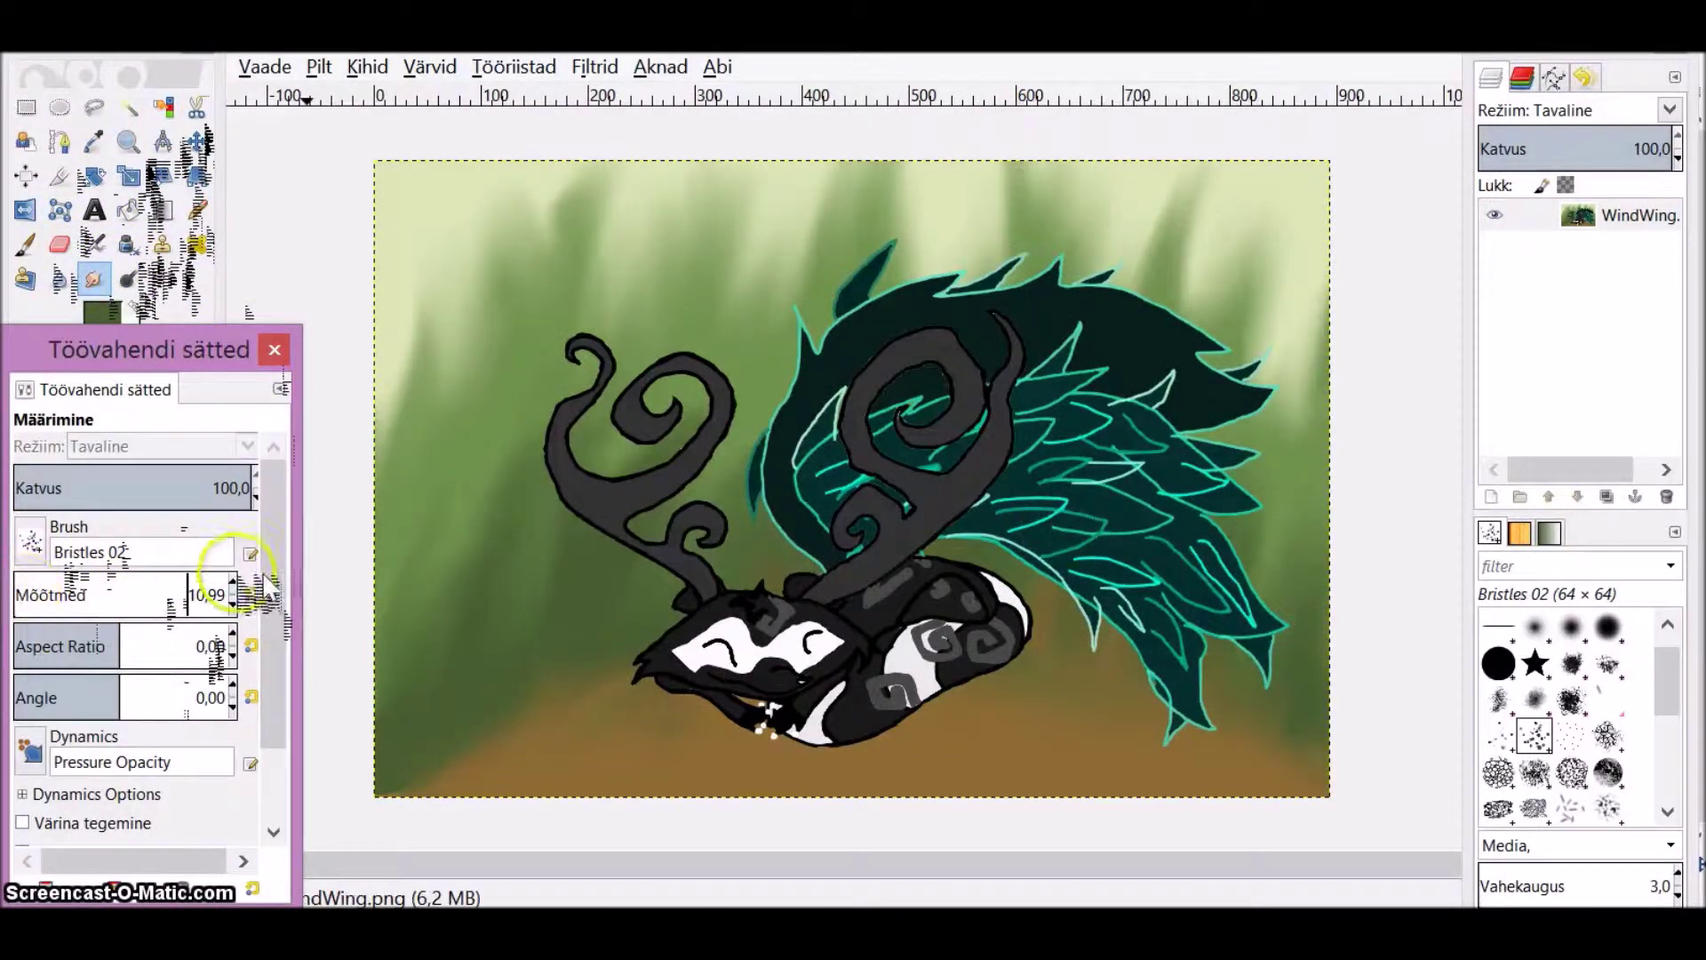
drag(266, 586, 275, 588)
click(1036, 520)
key(ctrl+z)
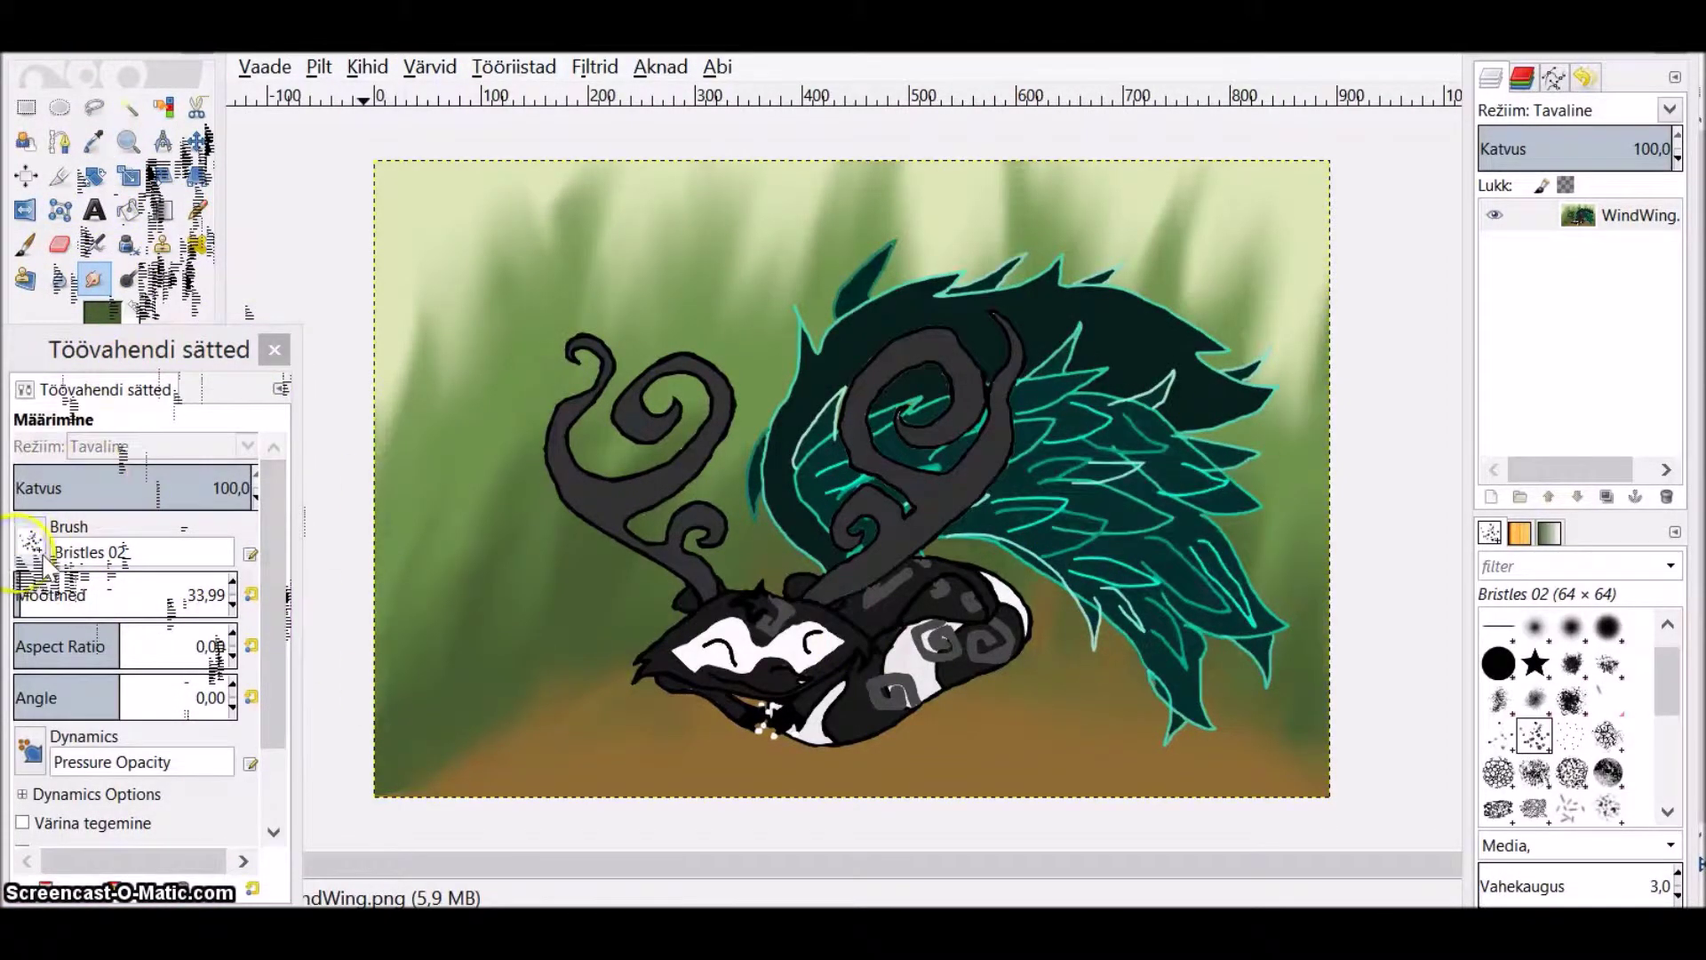
click(1084, 531)
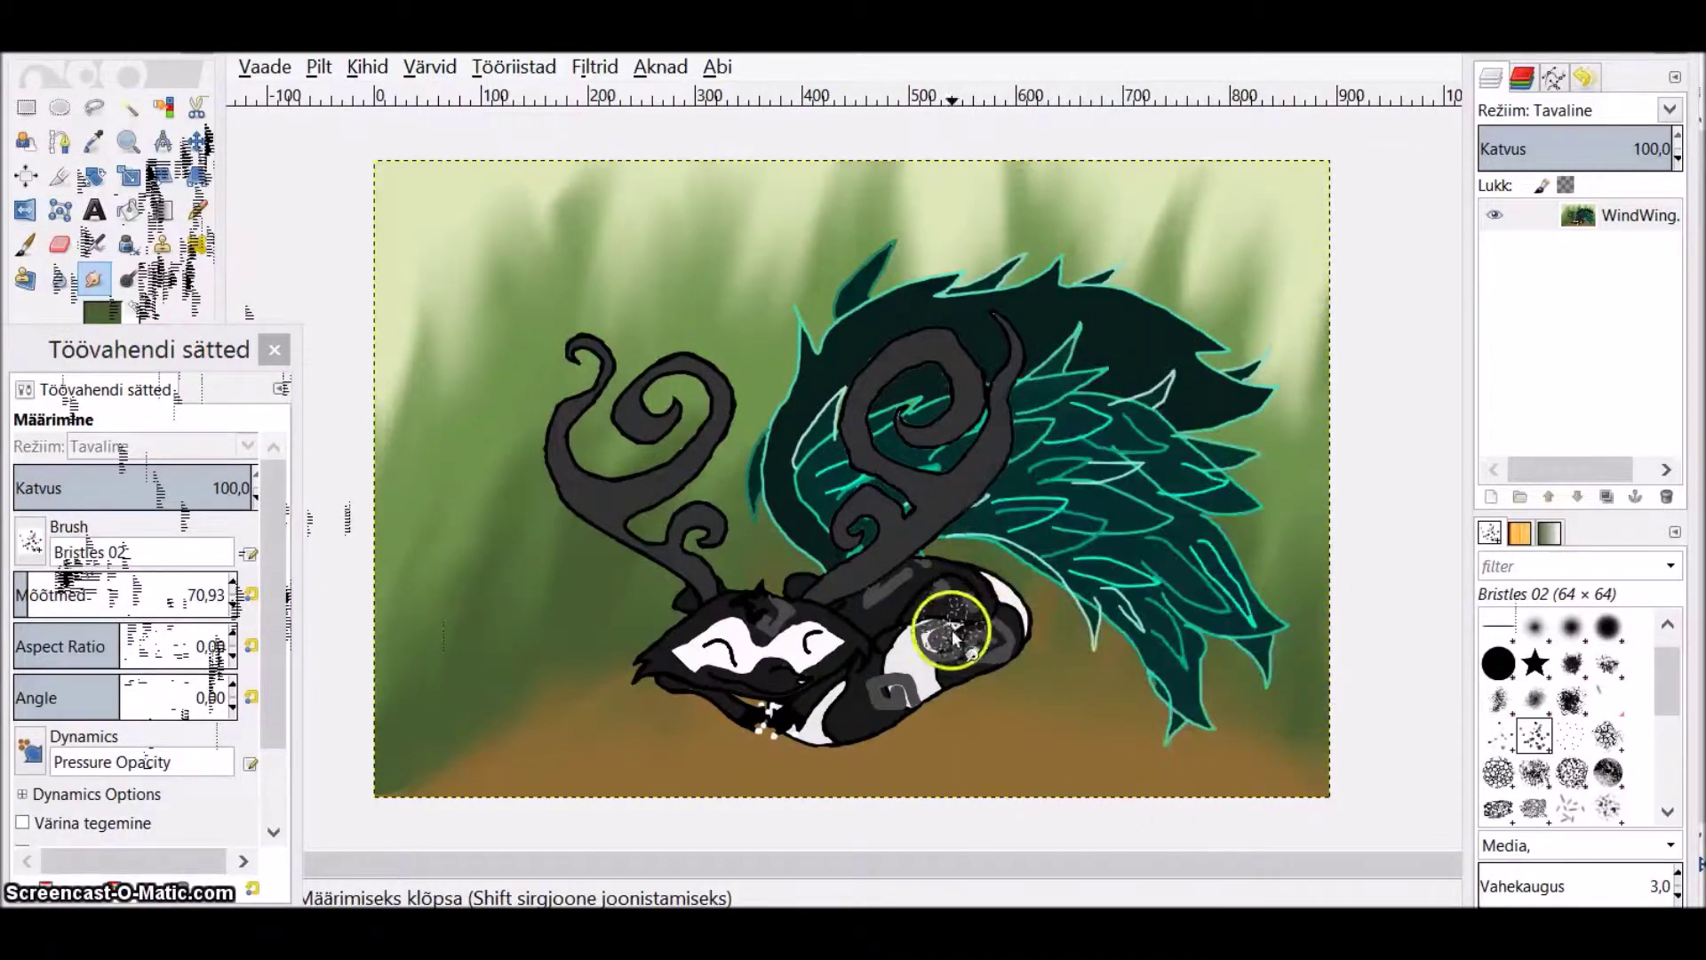
Step: Smudge the wing's teal feather lines behind the antler into soft, blended plumage
click(1065, 500)
click(1117, 478)
key(s)
mouse_move(1048, 572)
mouse_down()
mouse_move(1095, 548)
mouse_move(1203, 619)
mouse_move(1150, 590)
mouse_move(1218, 476)
mouse_move(1086, 409)
mouse_move(1095, 542)
mouse_up()
Step: Choose the Pencil tool for the area around the antler and reset the colours to the default black and white
key(z)
drag(792, 317, 1075, 579)
key(n)
click(102, 313)
key(Escape)
key(d)
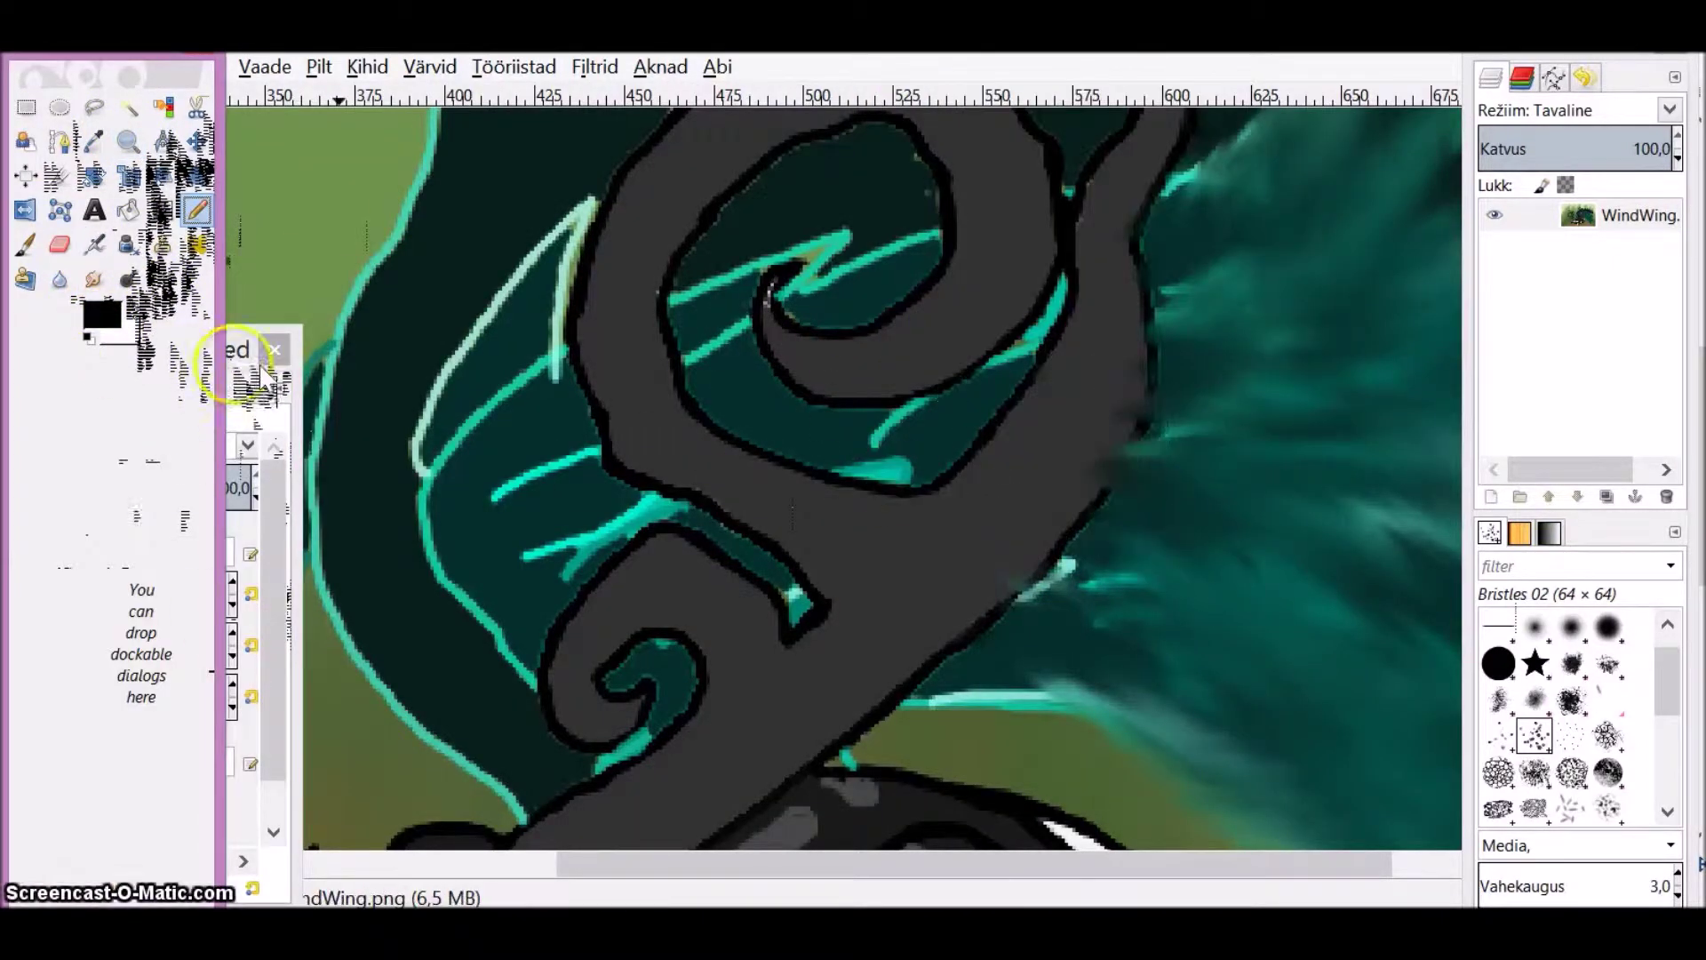
Step: Smudge the remaining teal feather strokes inside the antler's curl, along its edges and on the wing's front
click(240, 391)
click(93, 278)
drag(889, 444, 943, 409)
drag(1057, 293, 998, 343)
drag(853, 235, 782, 266)
drag(755, 311, 720, 350)
drag(1209, 273, 1155, 196)
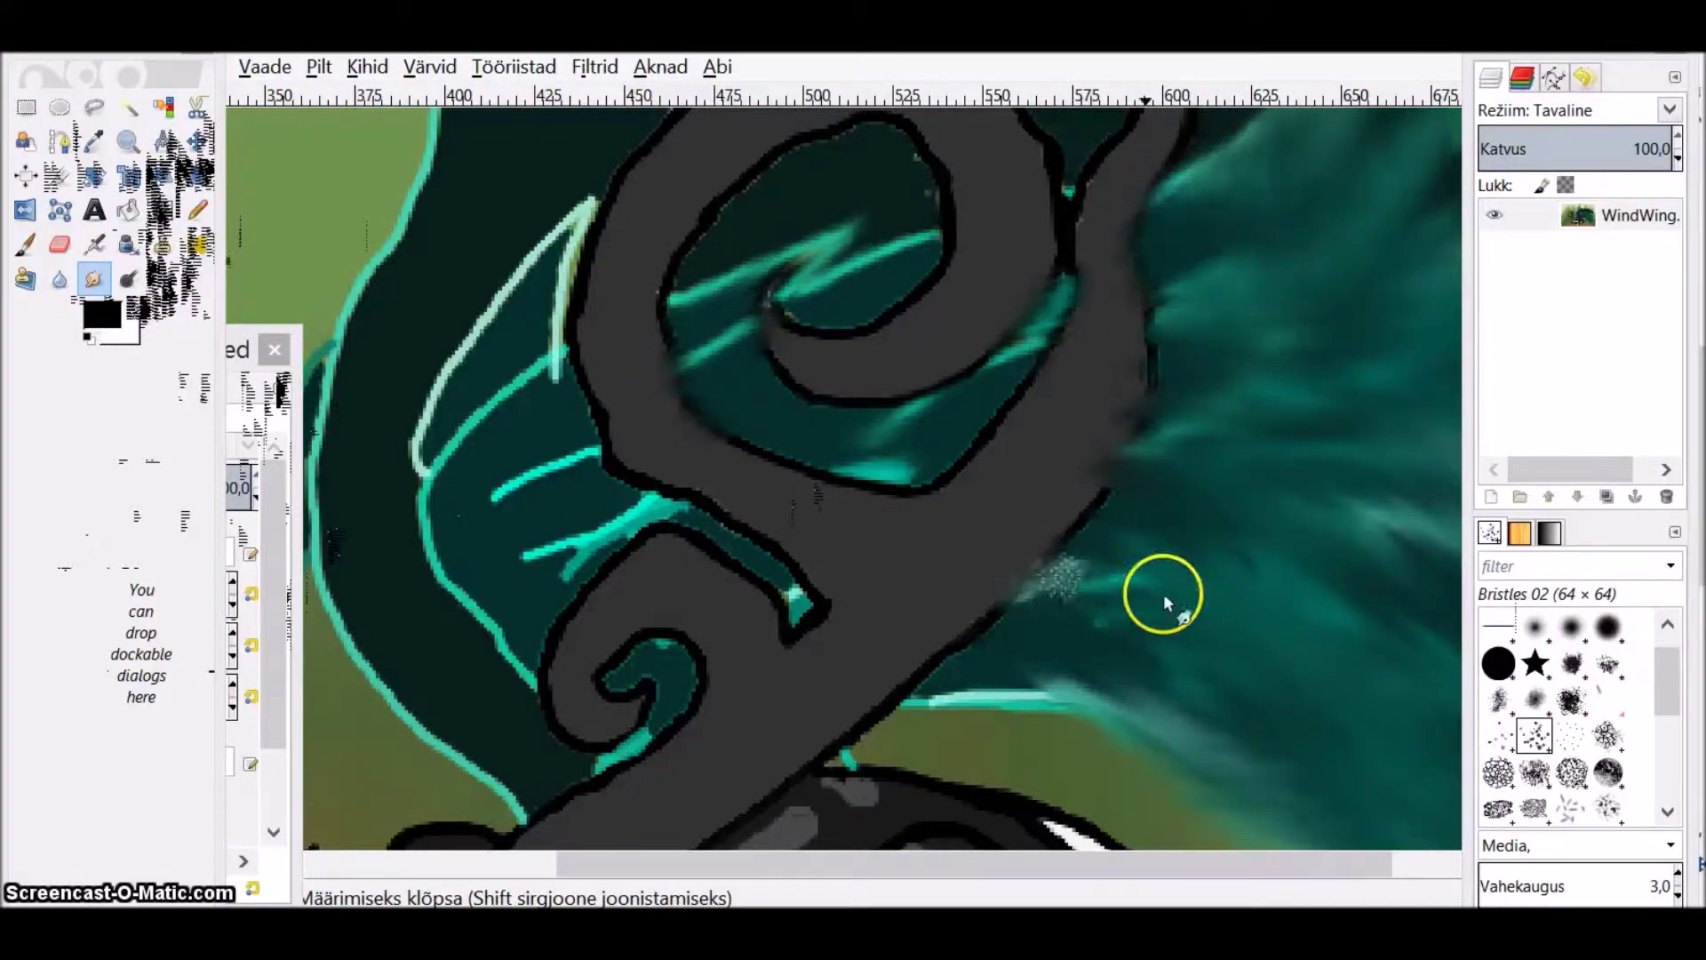
drag(1067, 702, 924, 702)
mouse_move(604, 534)
mouse_down()
mouse_move(495, 495)
mouse_move(489, 331)
mouse_move(472, 685)
mouse_up()
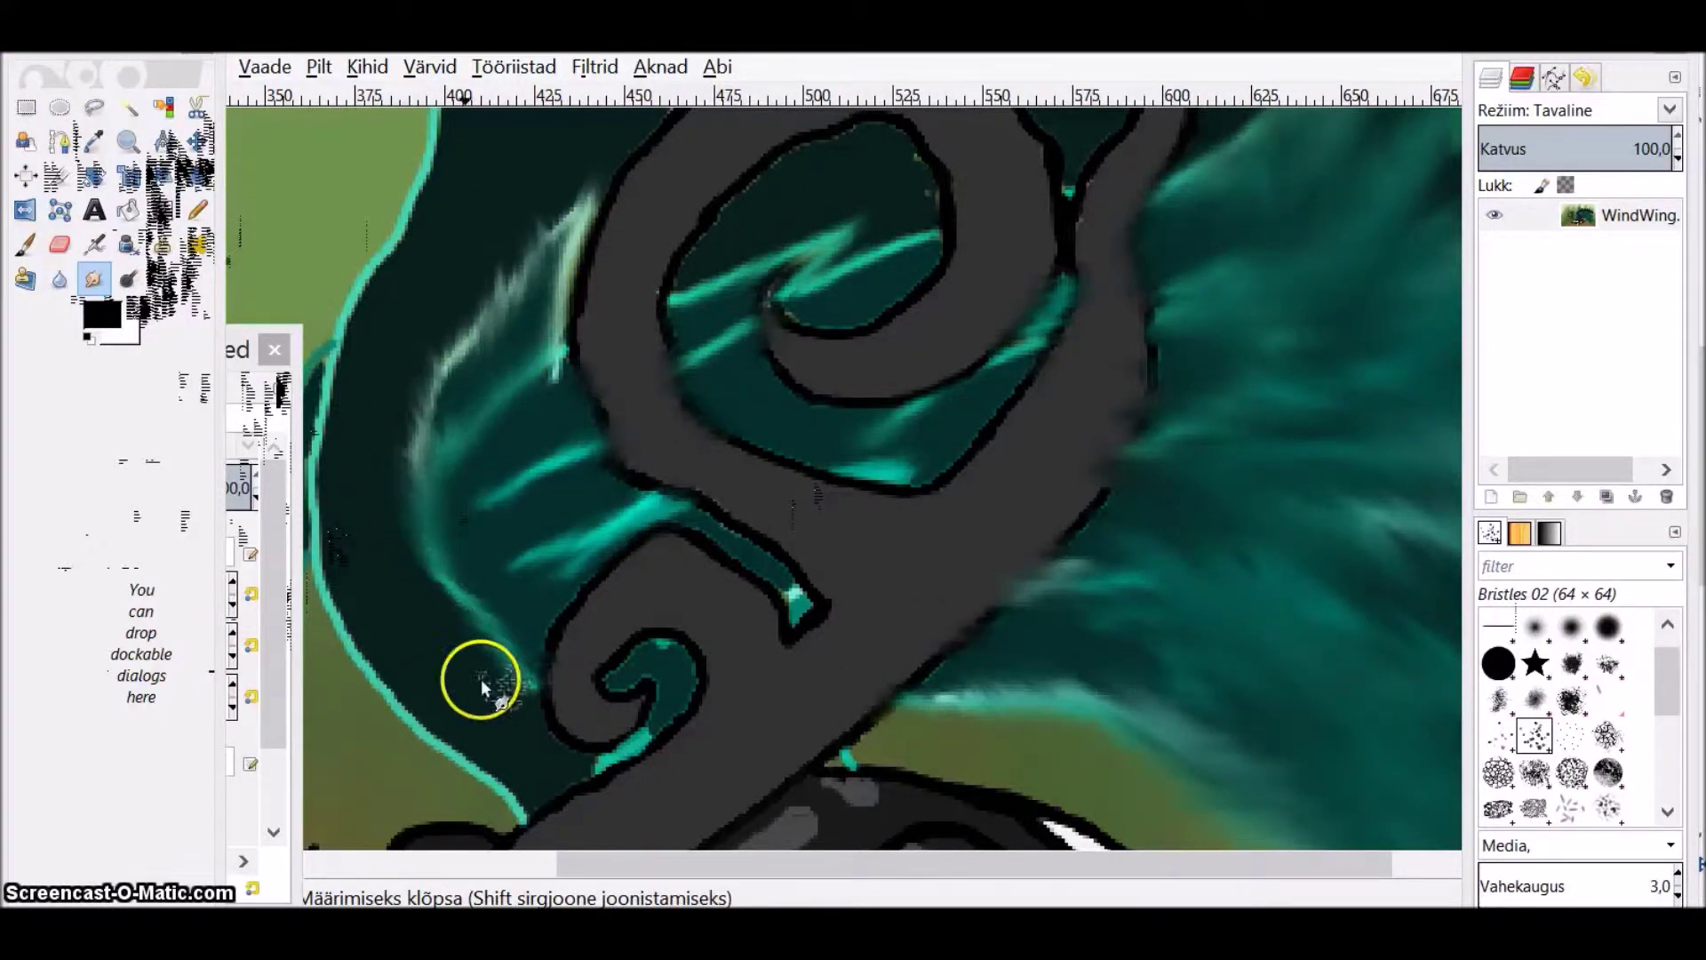
Step: Set the Pencil to the 2. Hardness 075 brush at size 3,00
key(n)
click(30, 540)
click(143, 573)
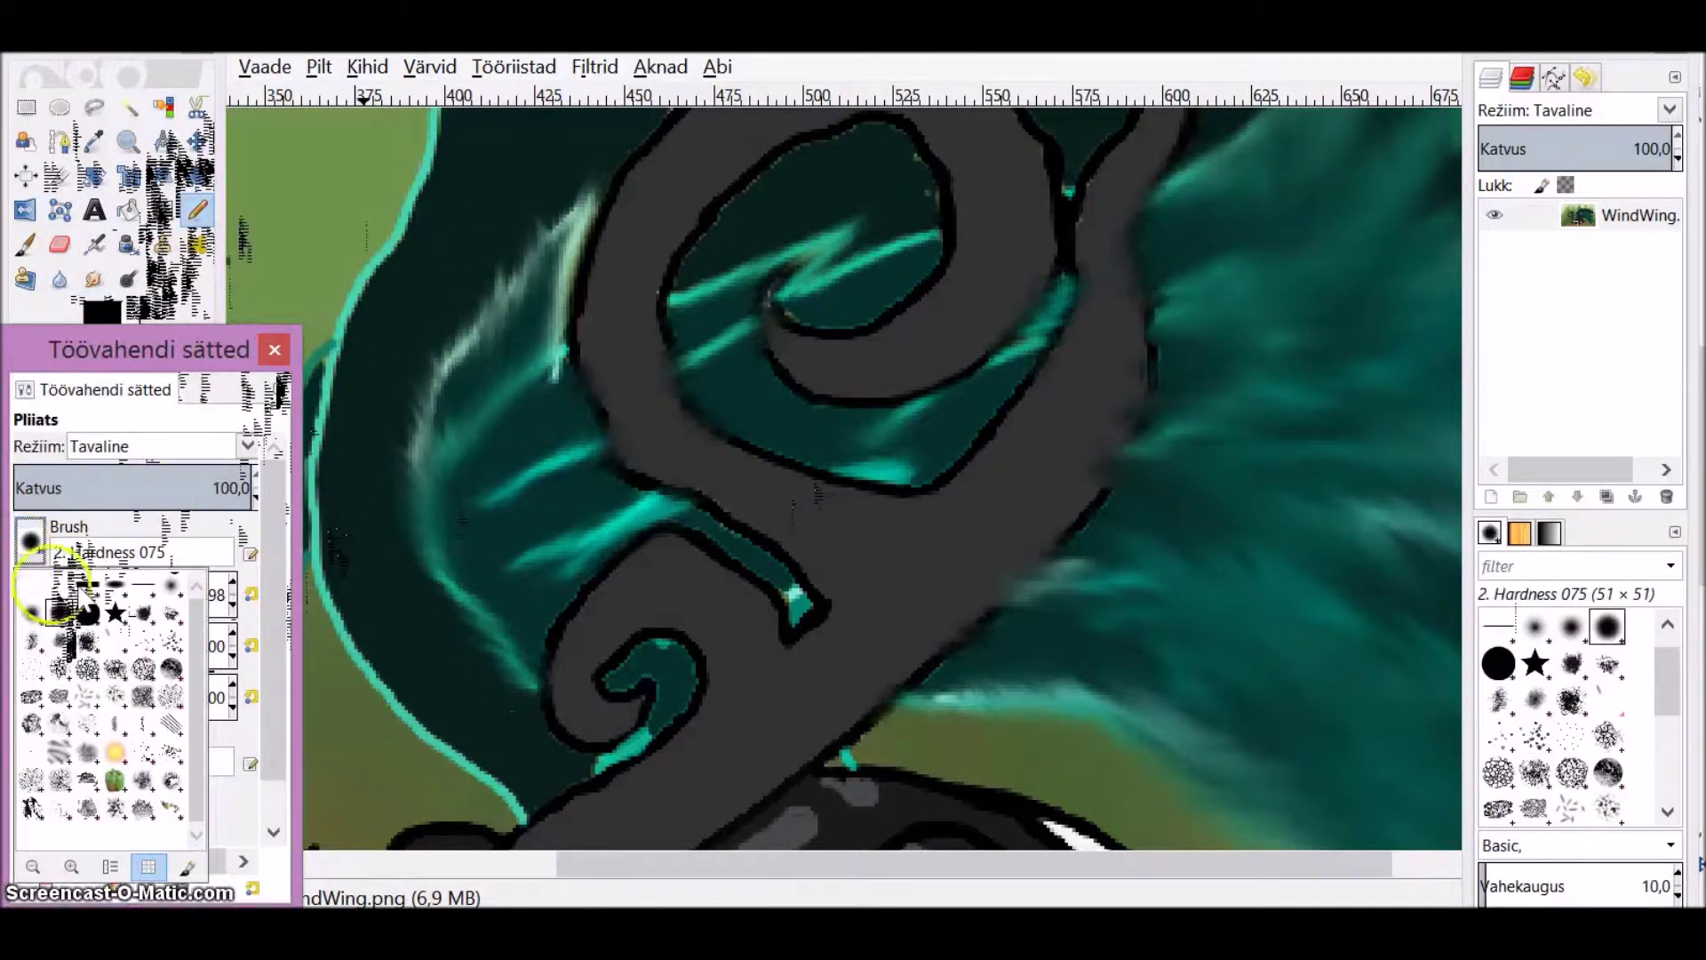
double_click(232, 586)
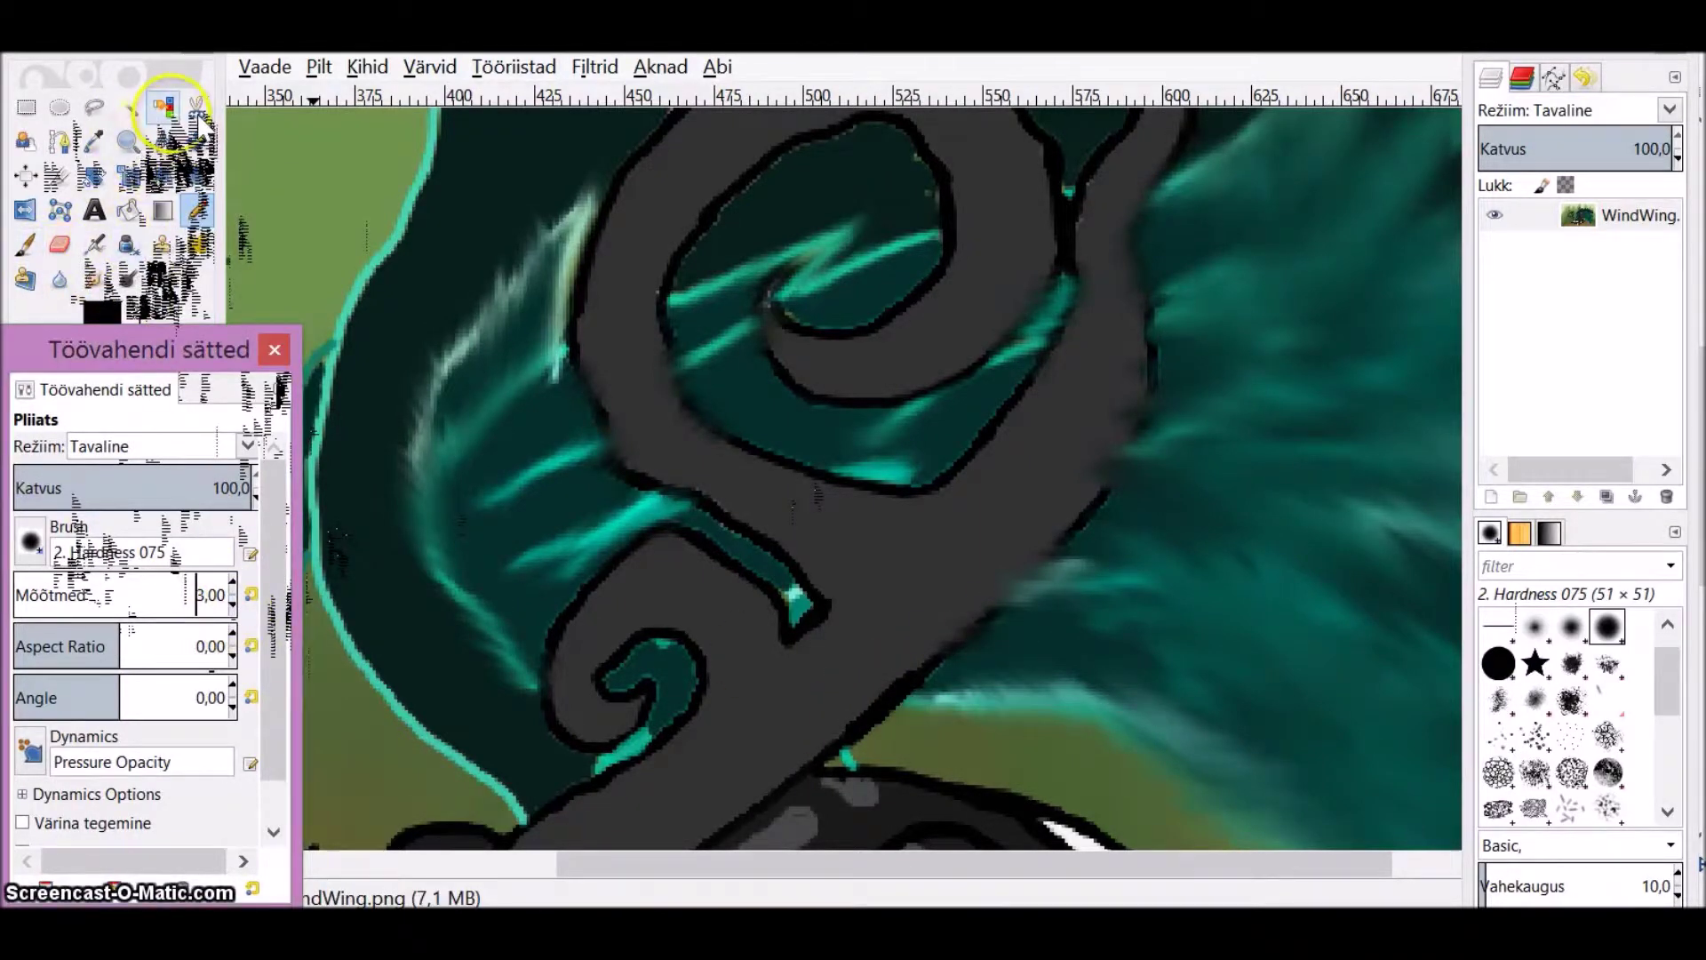
click(198, 211)
Step: Retrace the antler's smudged black outline along its wing-side edge, undoing the last stroke
drag(855, 725, 968, 638)
mouse_move(1106, 487)
mouse_down()
mouse_move(1147, 425)
mouse_move(1156, 300)
mouse_up()
drag(857, 727, 1006, 595)
key(ctrl+z)
key(z)
click(1086, 840)
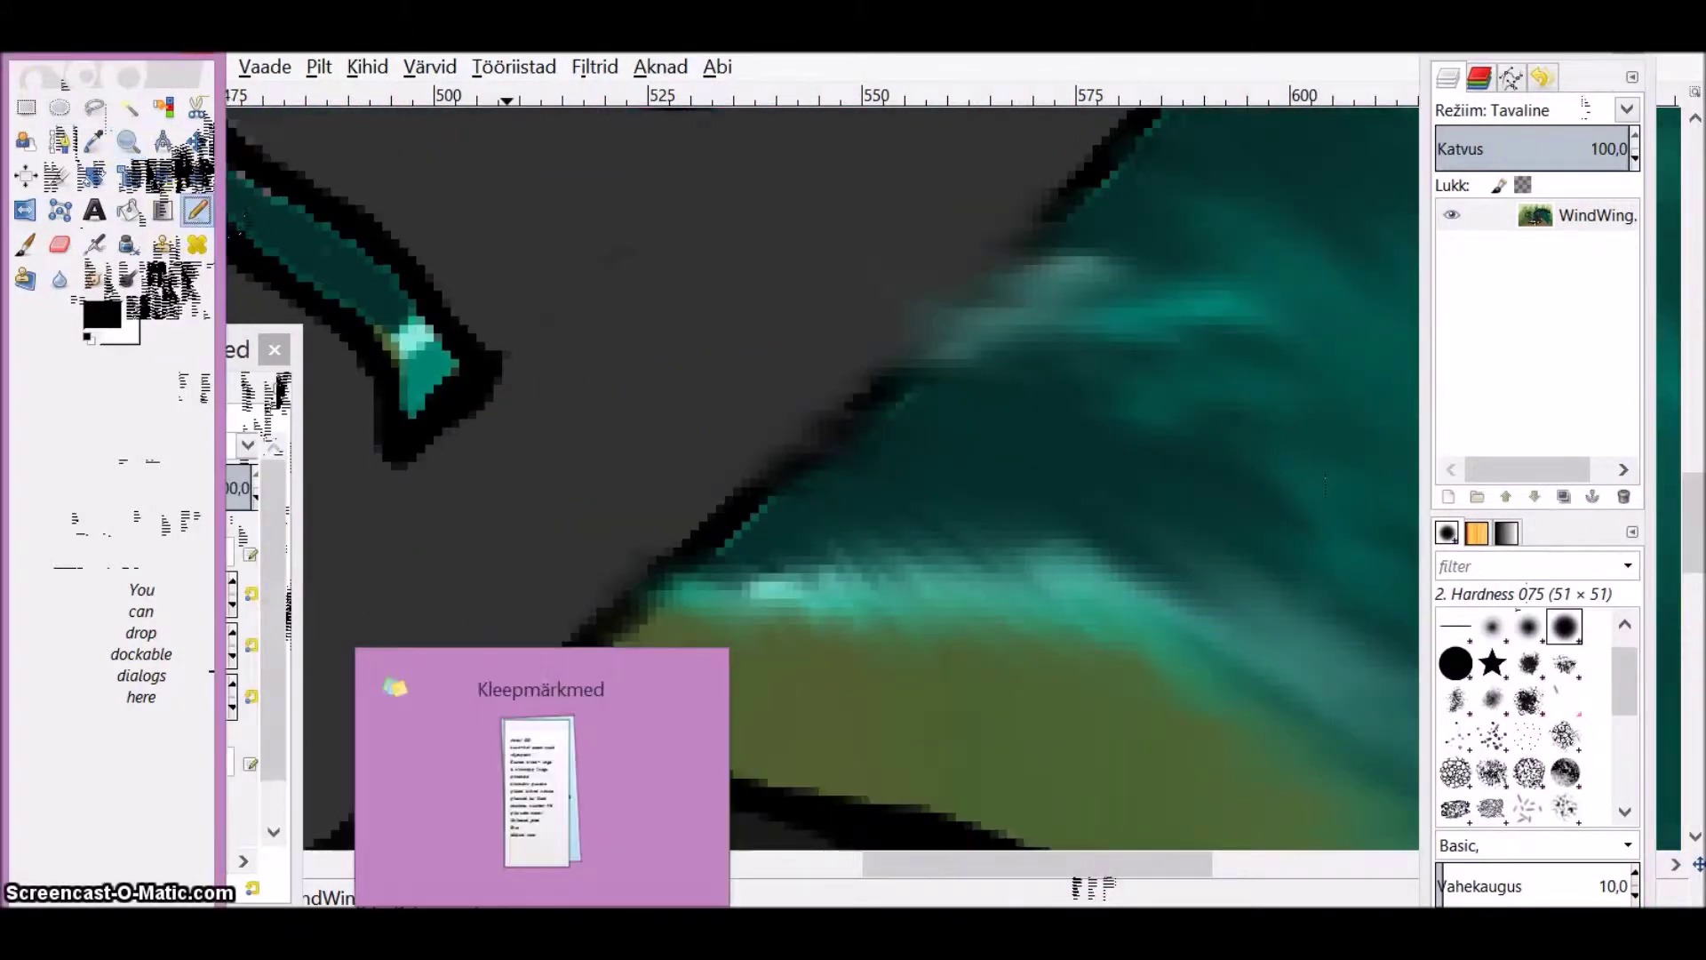
Step: Switch to WINDWING..png in Paint and draw a black, double-lobed rounded outline in the picture's upper-left corner
click(163, 934)
drag(163, 562, 407, 451)
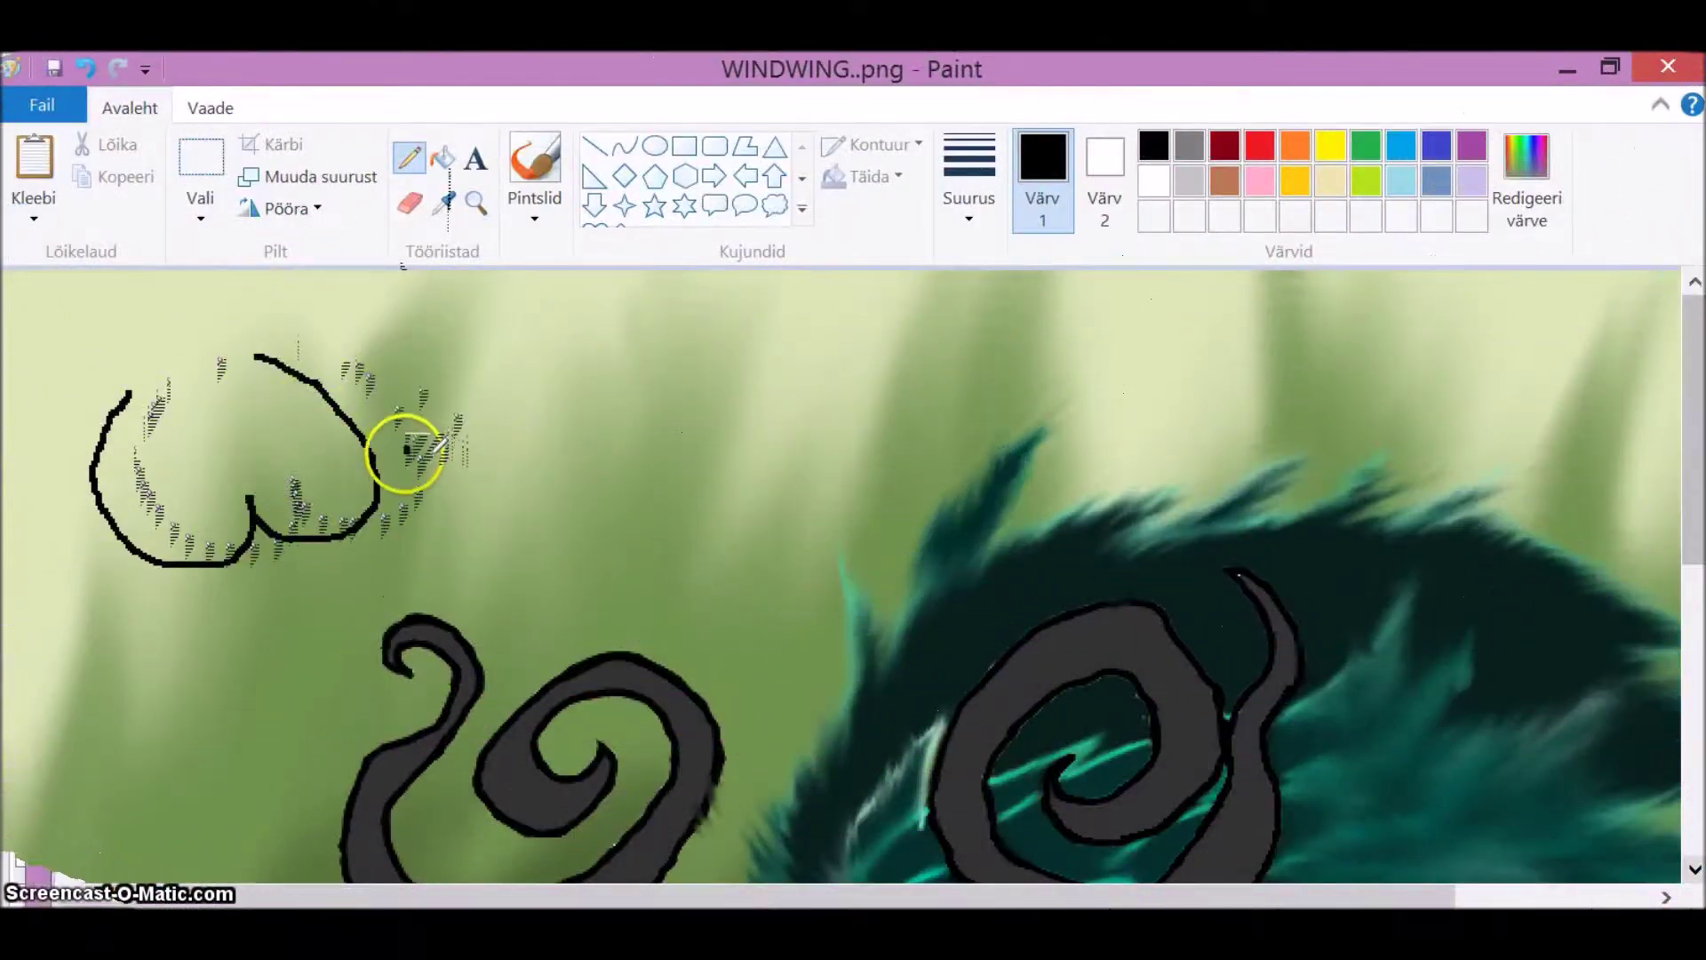